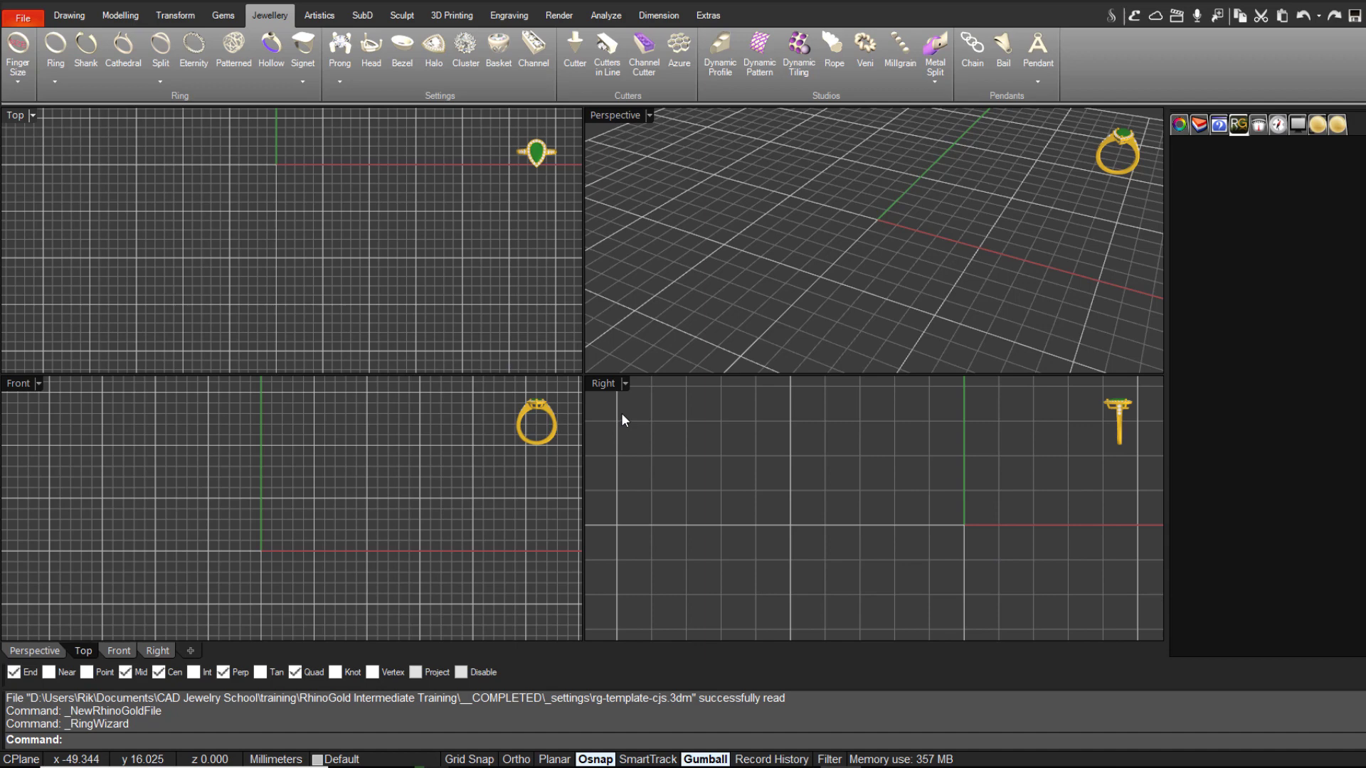
left_click(28, 20)
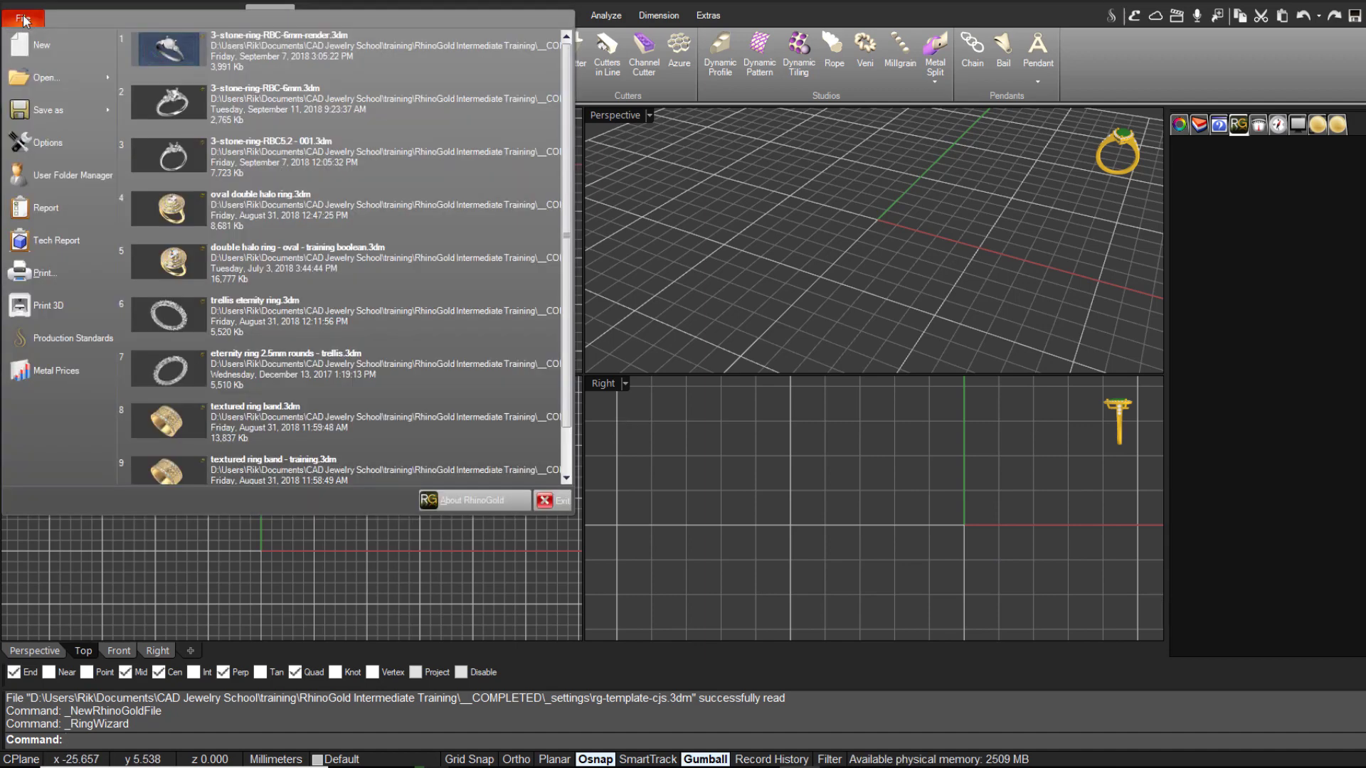
left_click(24, 19)
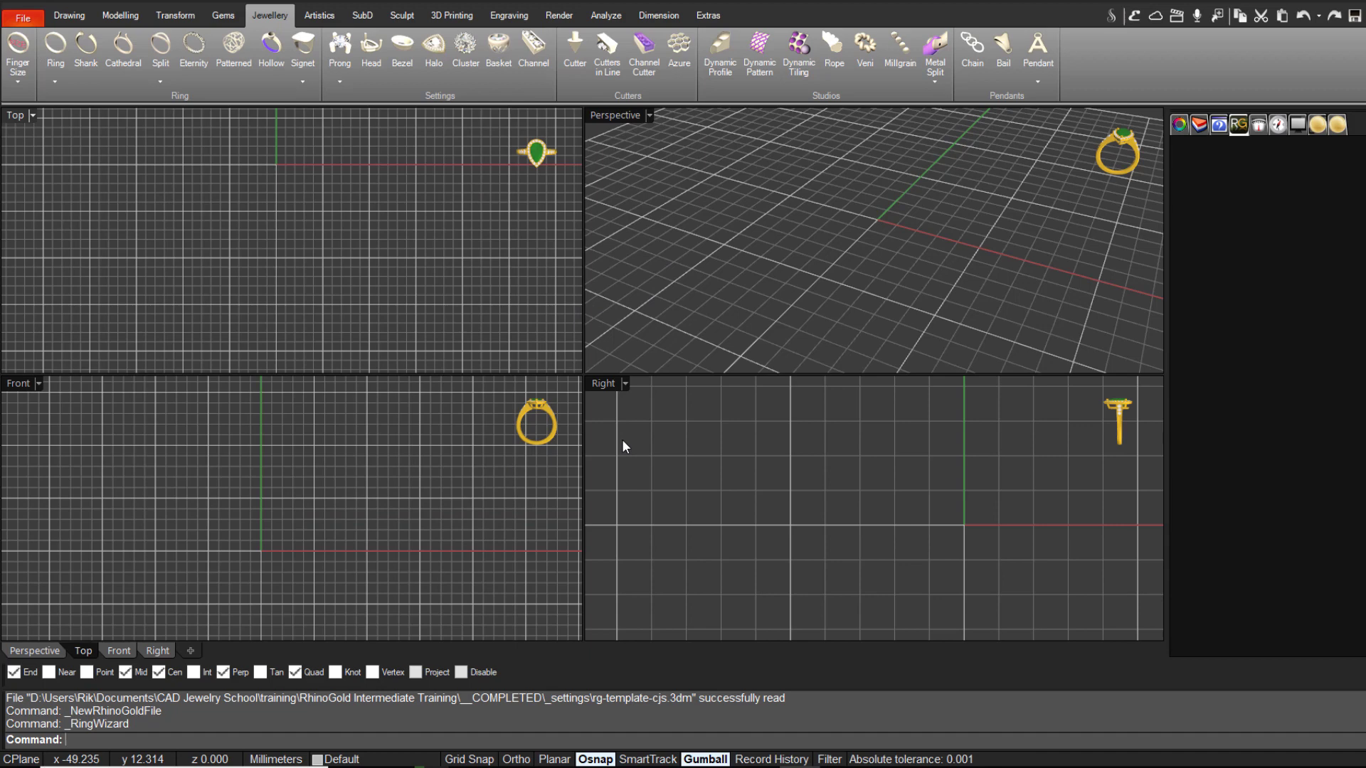
Maximize the Perspective viewport and start a ring with the Ring Wizard using profile 001
double_click(642, 119)
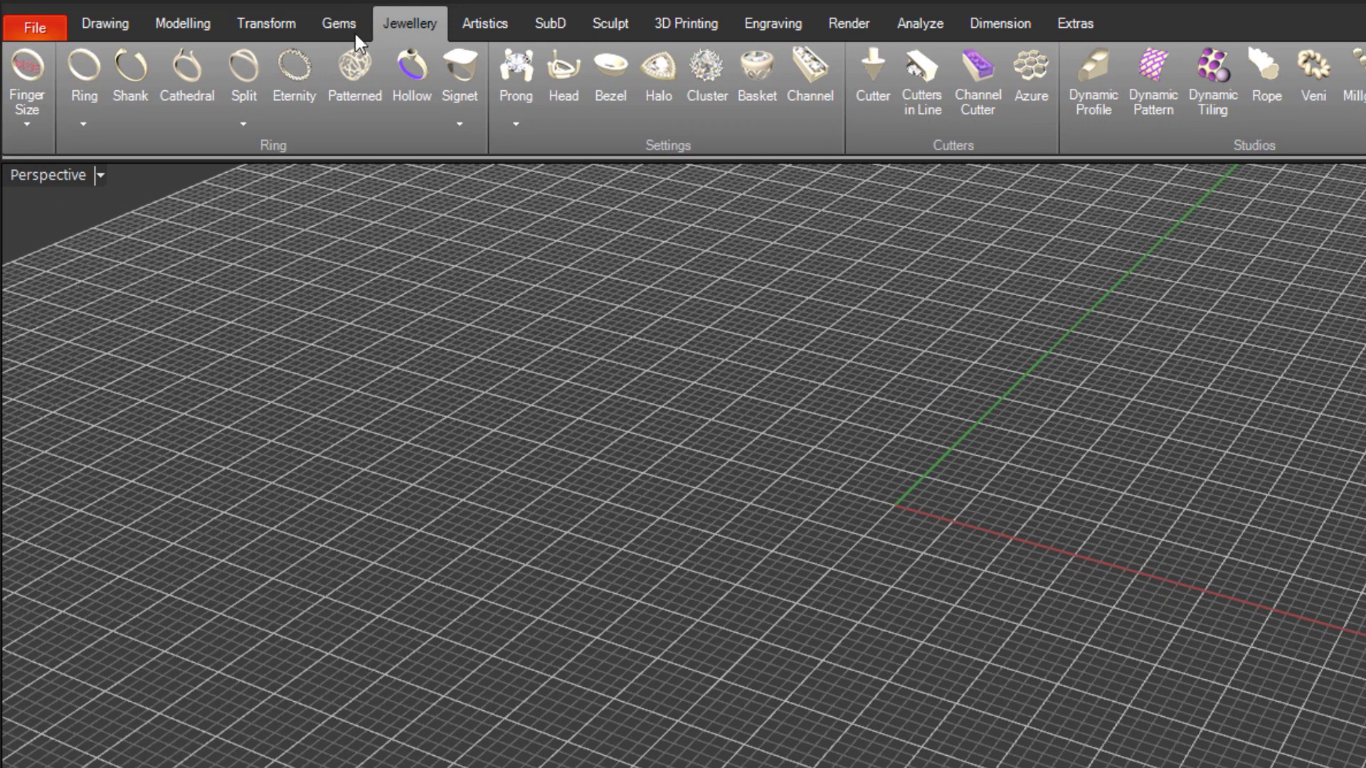
left_click(84, 123)
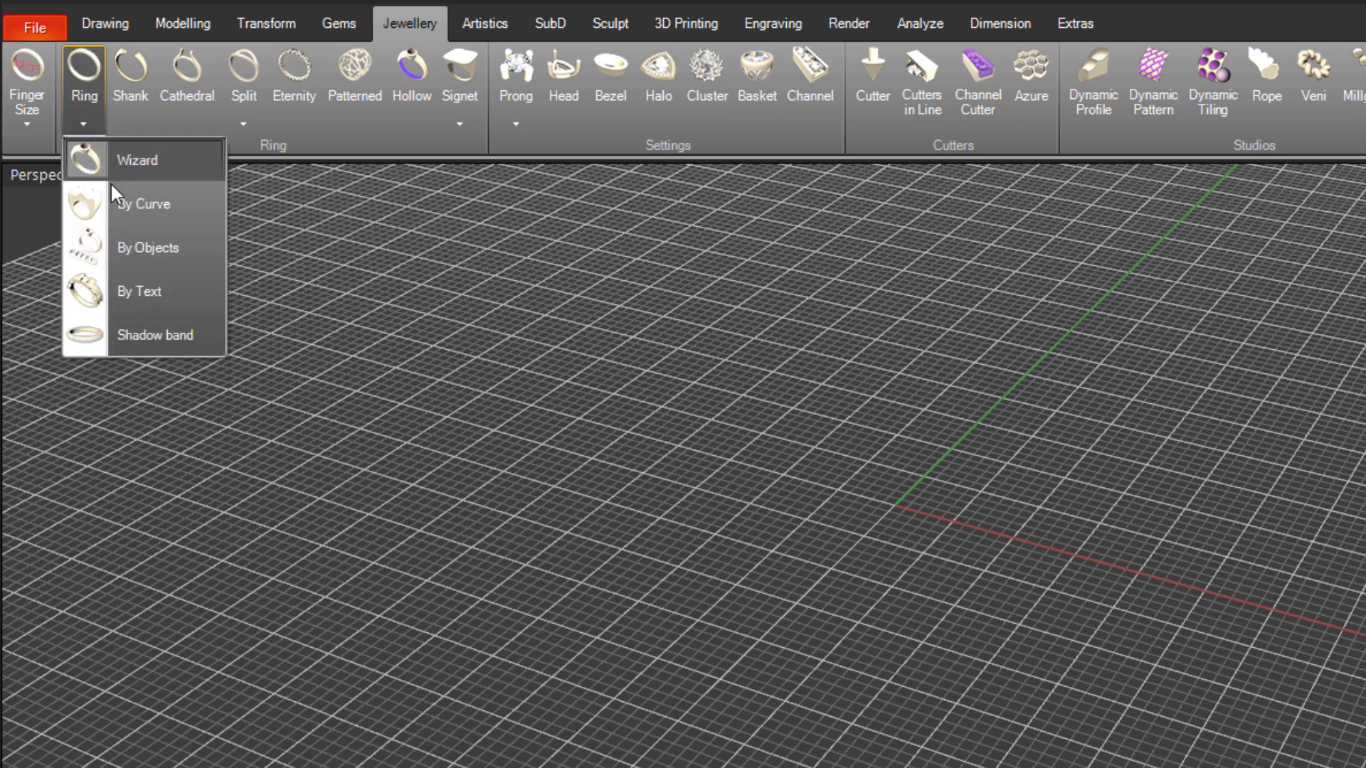
left_click(189, 157)
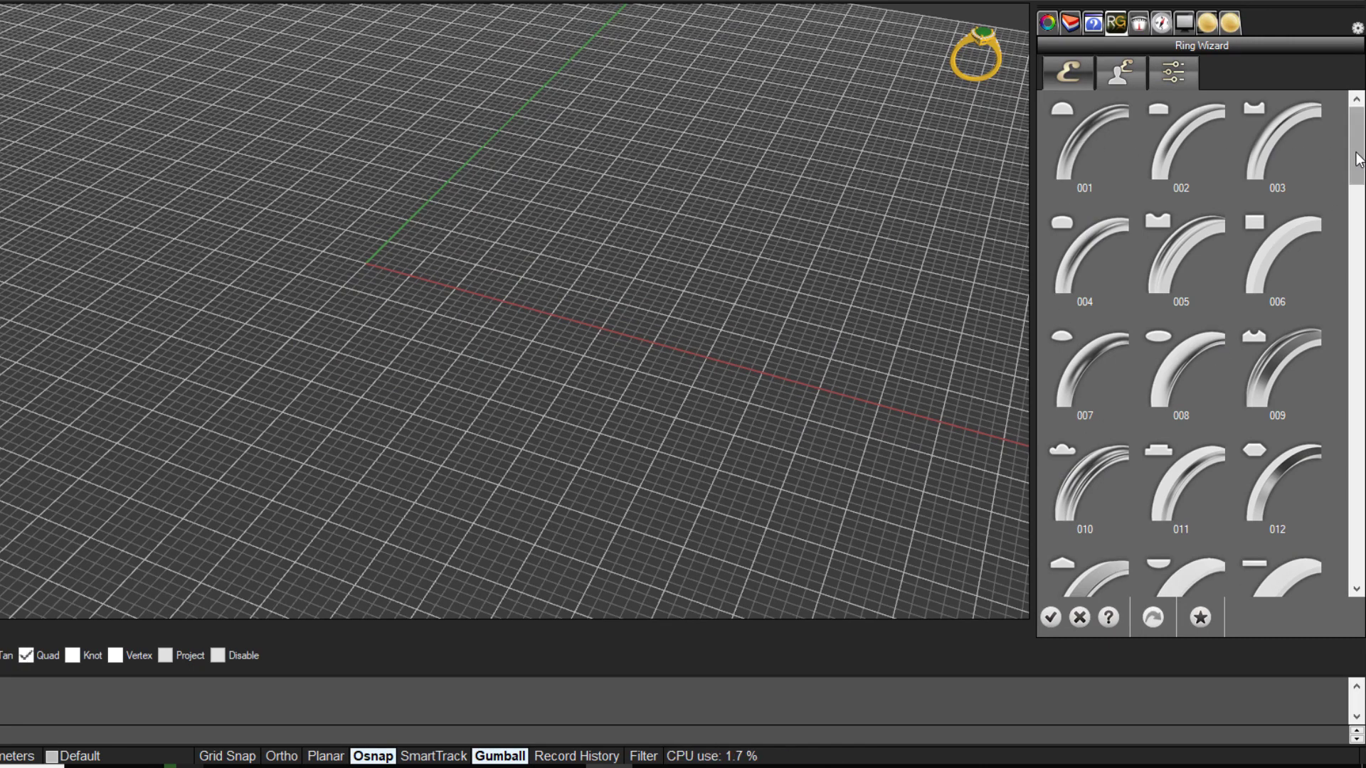
mouse_move(1355, 153)
left_mouse_down()
mouse_move(1362, 496)
mouse_move(1362, 128)
left_mouse_up()
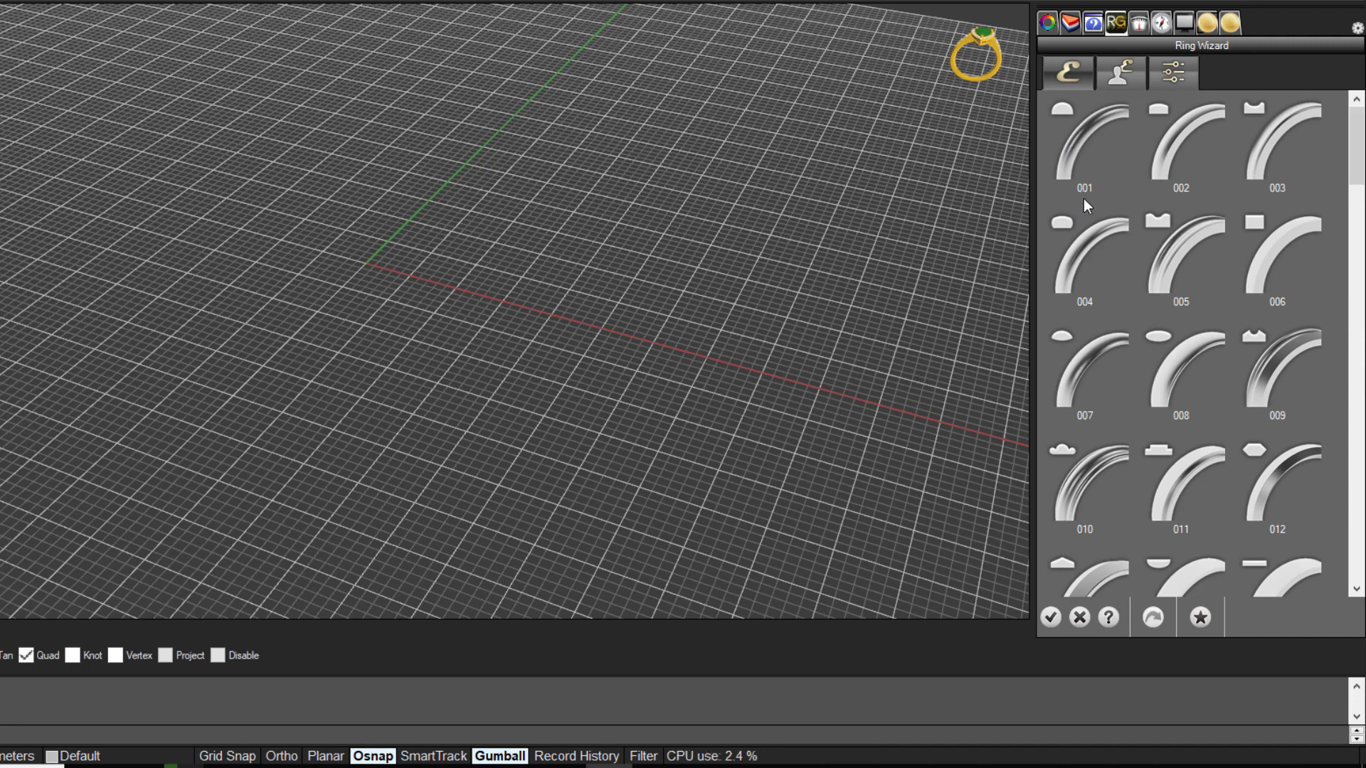
left_click(1078, 145)
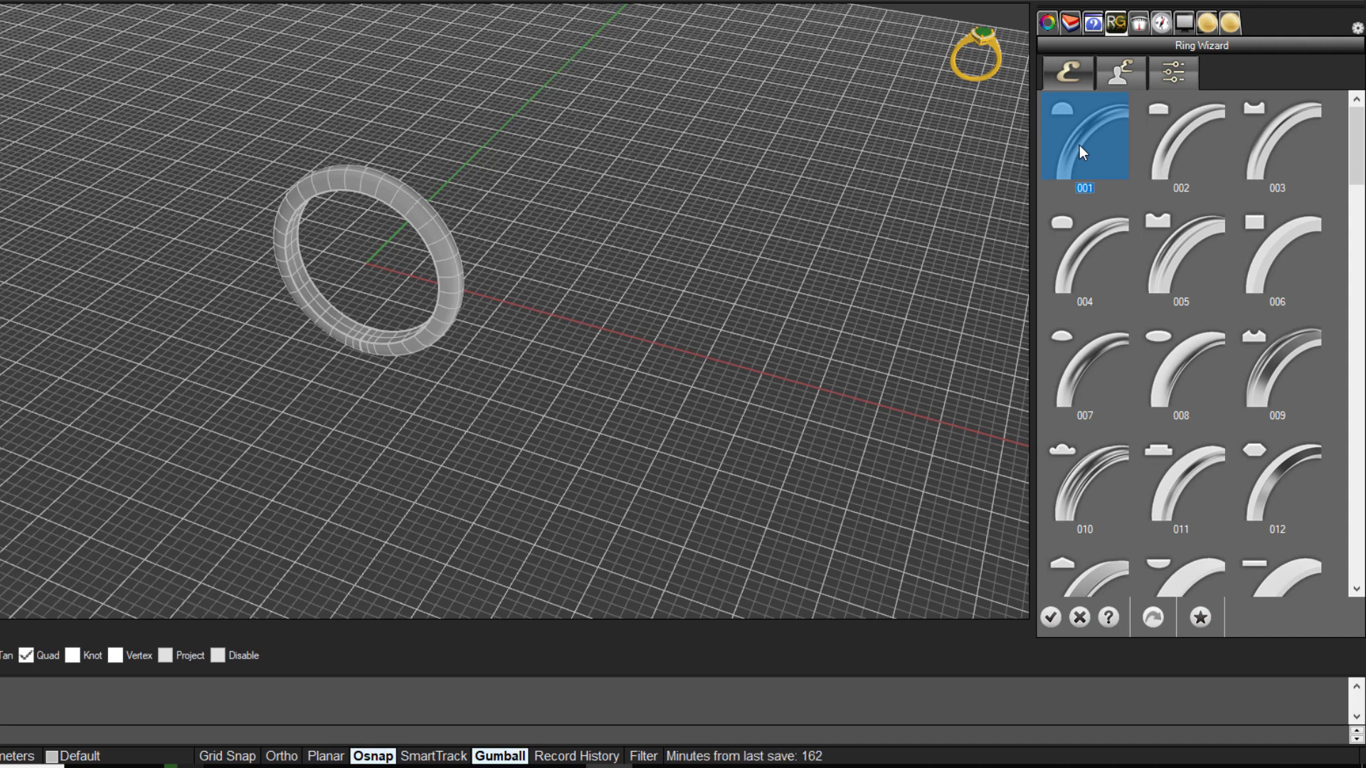
Set the ring size region to the United Kingdom in the Ring Wizard parameters
left_click(1192, 86)
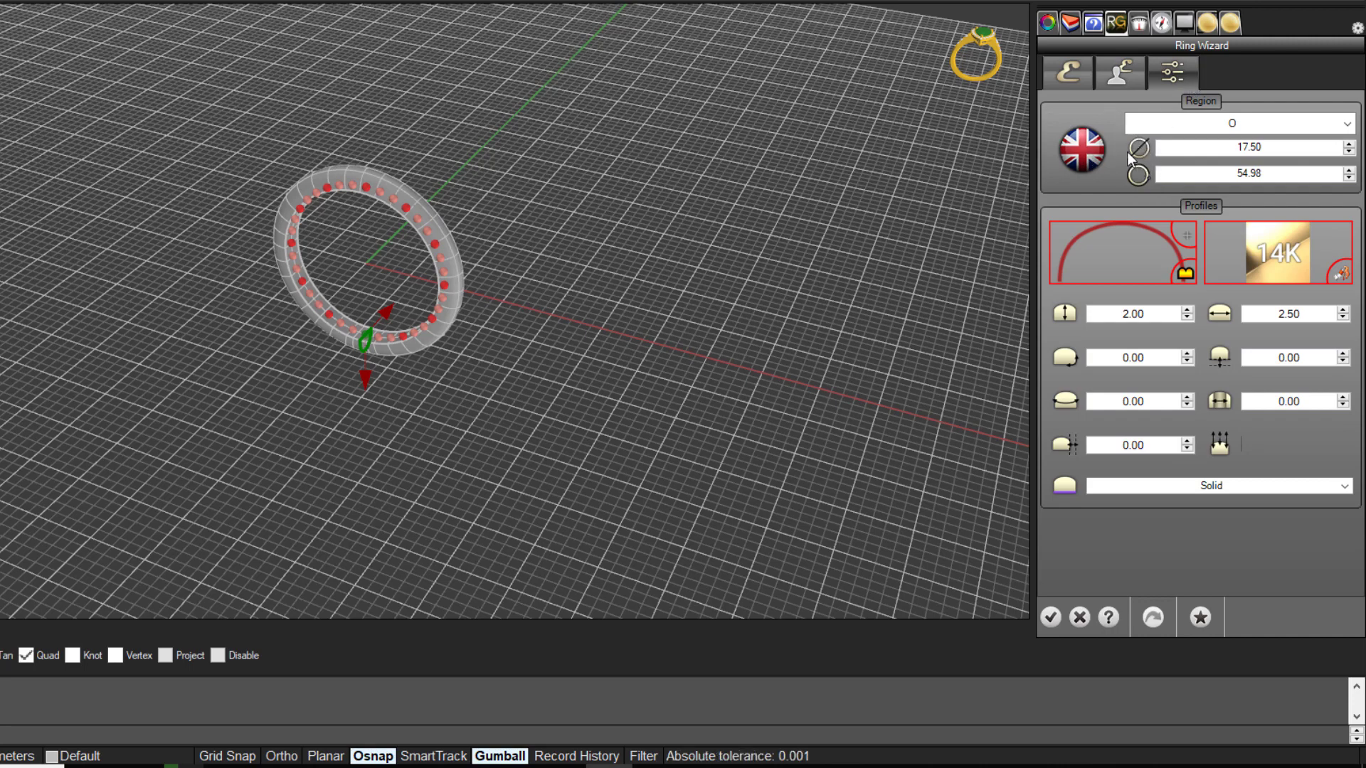
left_click(1086, 175)
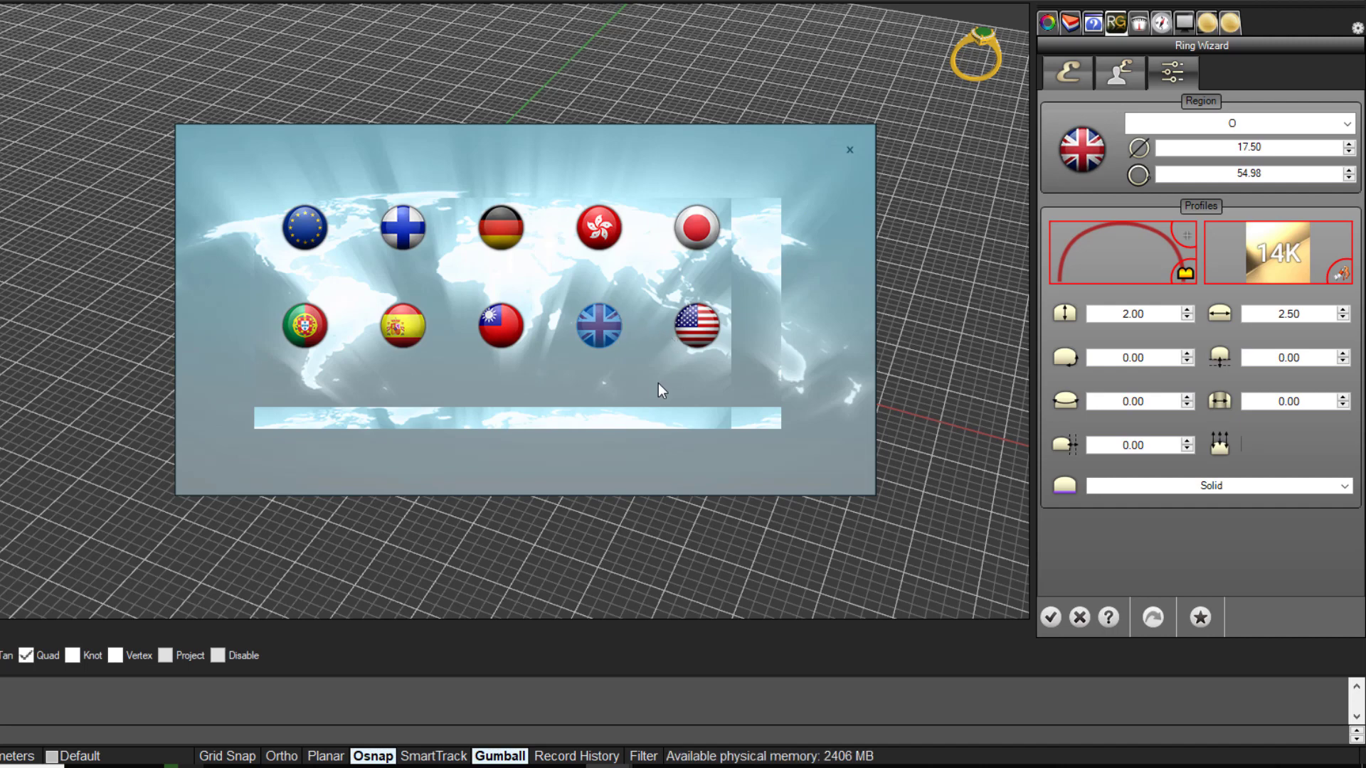
left_click(856, 148)
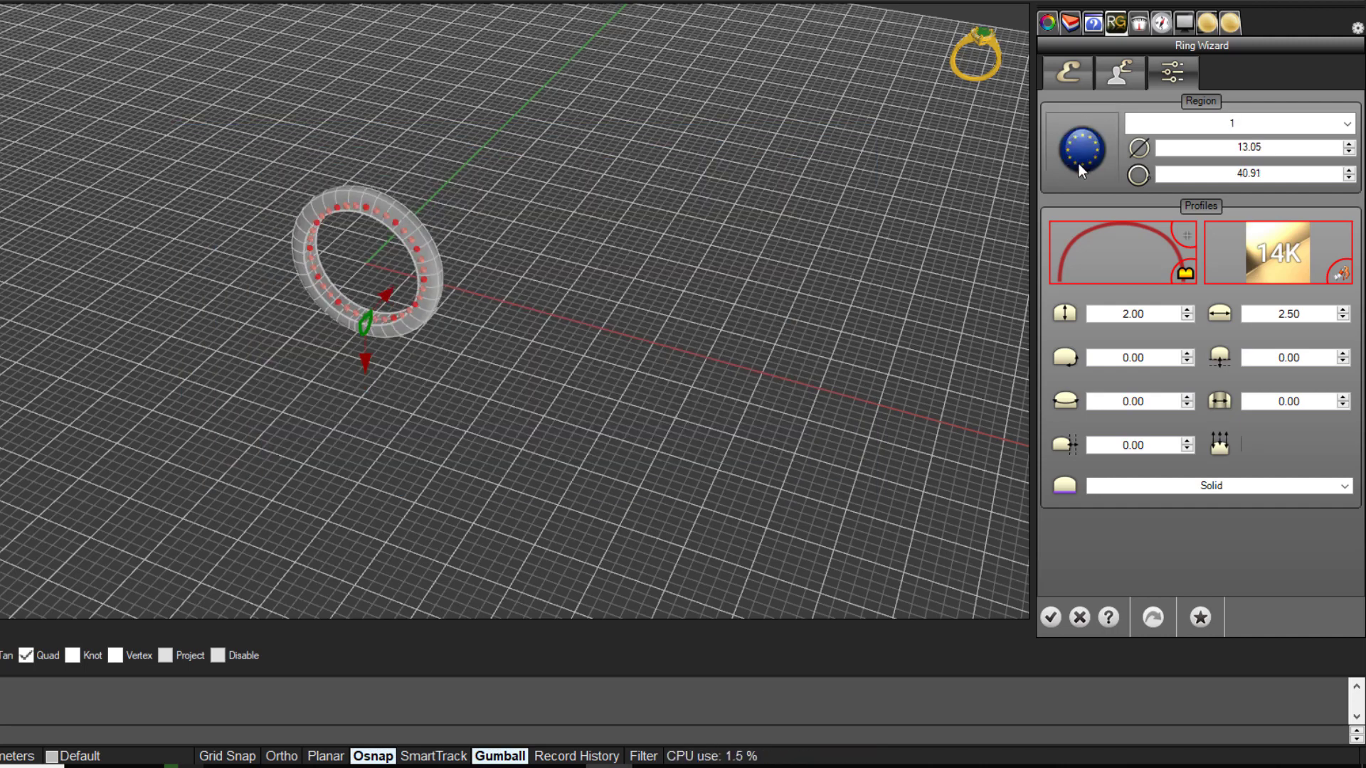
left_click(1091, 159)
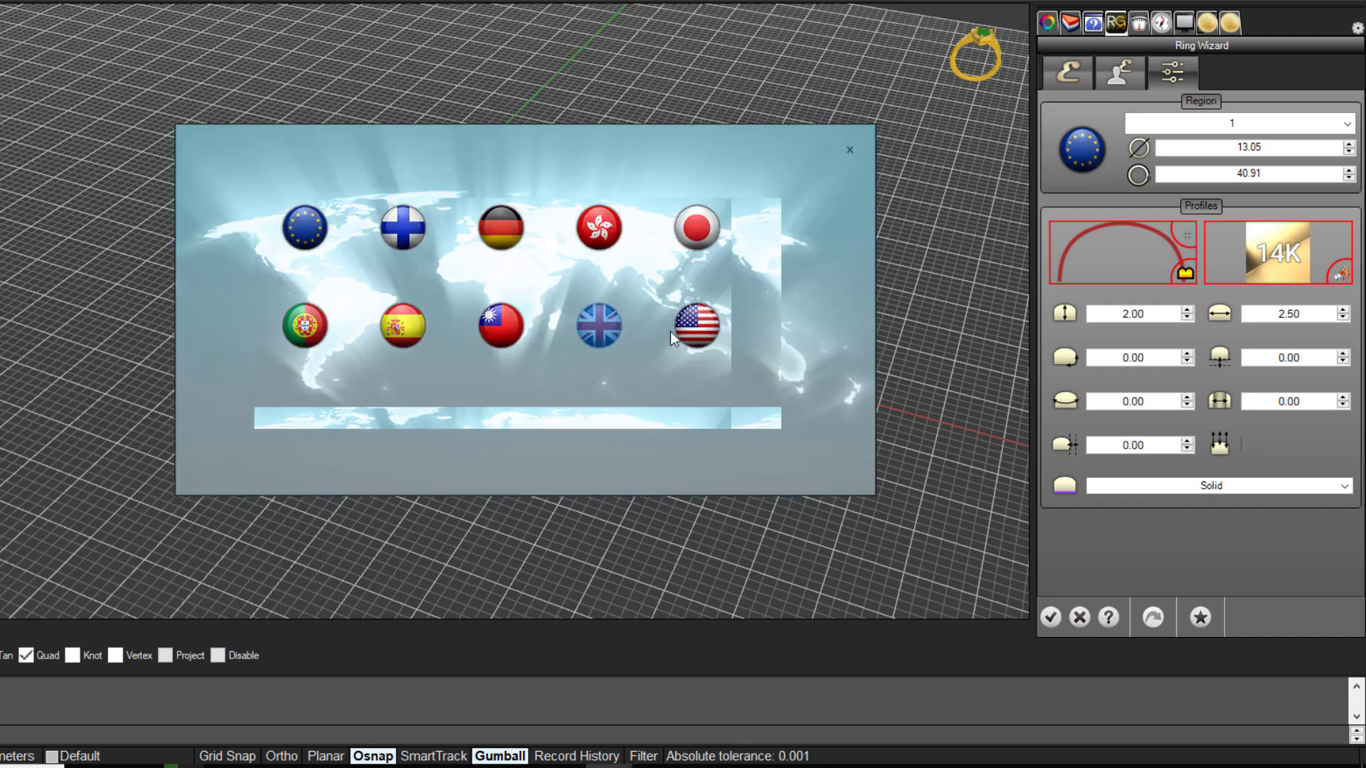
left_click(599, 327)
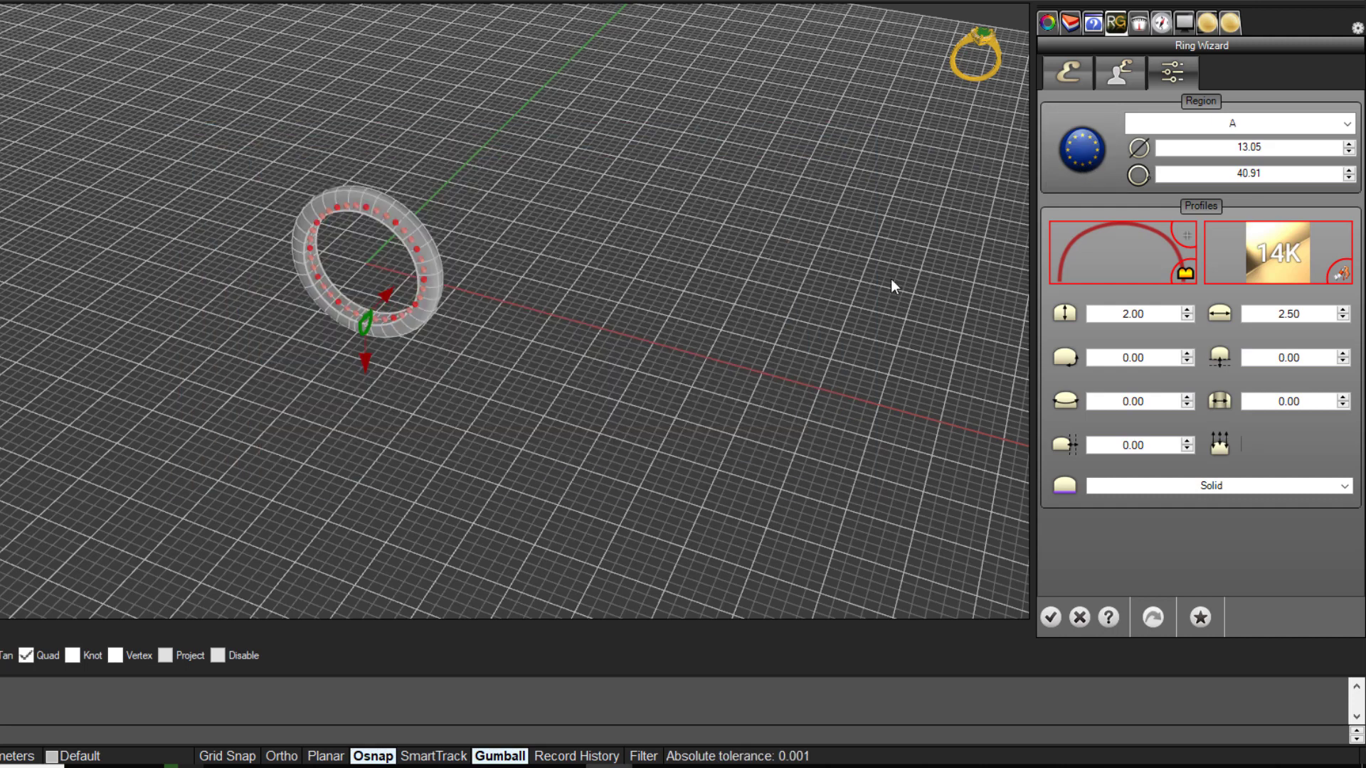
Set the ring's finger size to UK size V
left_click(1349, 130)
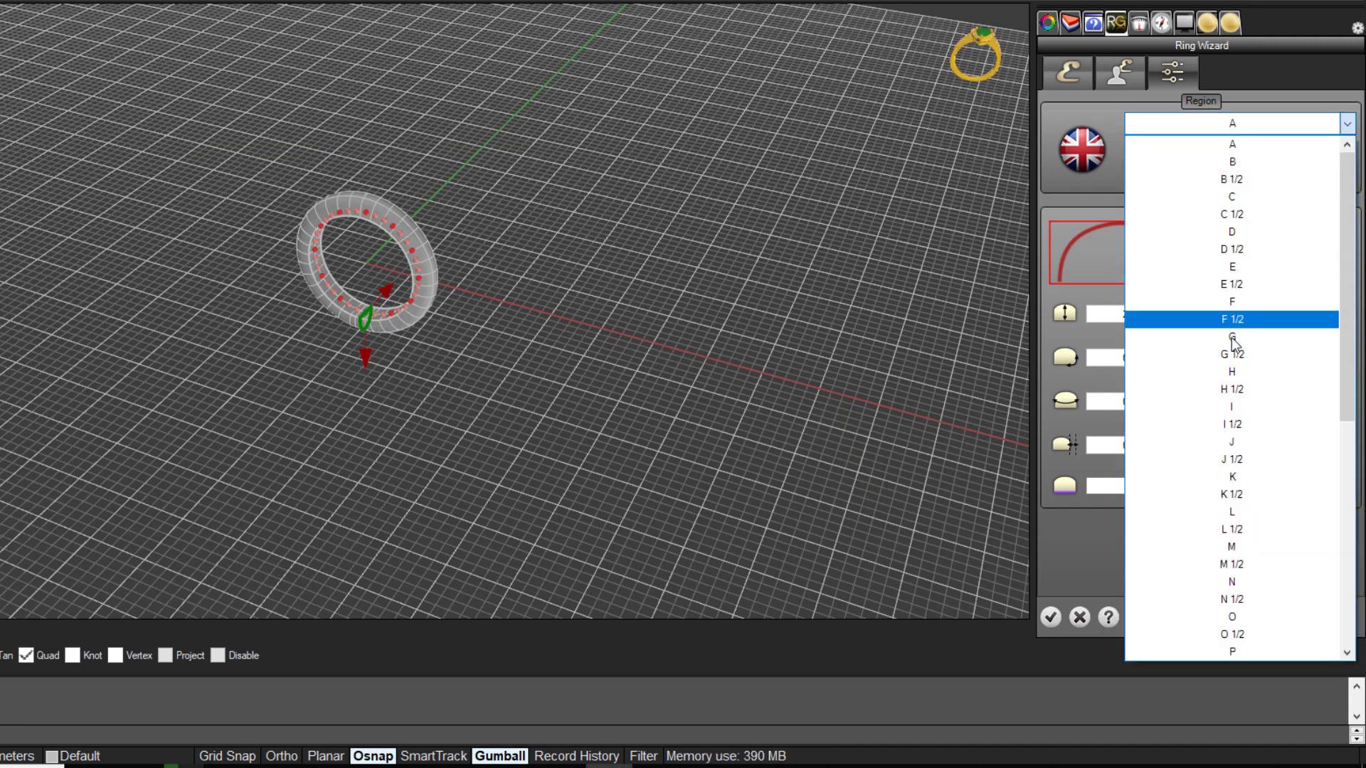
scroll(1252, 442, "down", 3)
scroll(1253, 444, "down", 6)
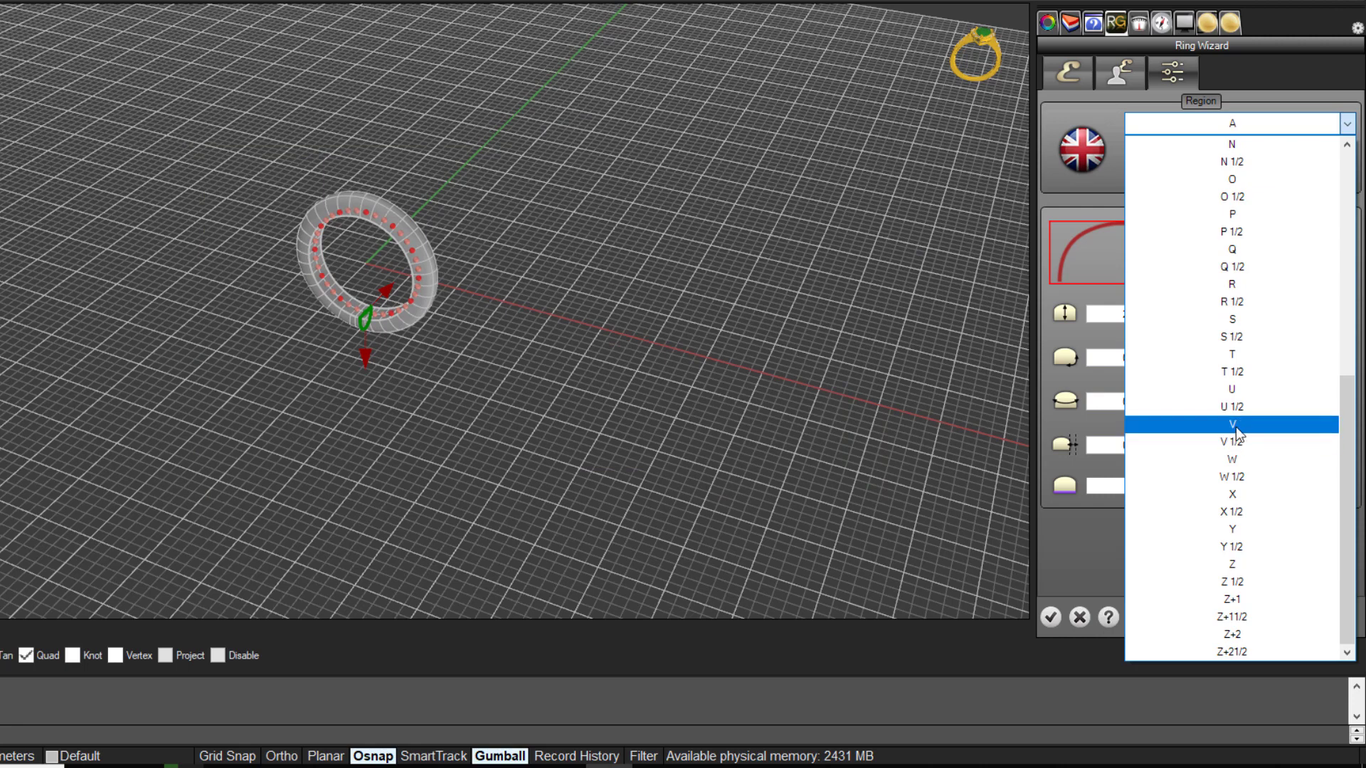
left_click(1292, 424)
mouse_move(1113, 191)
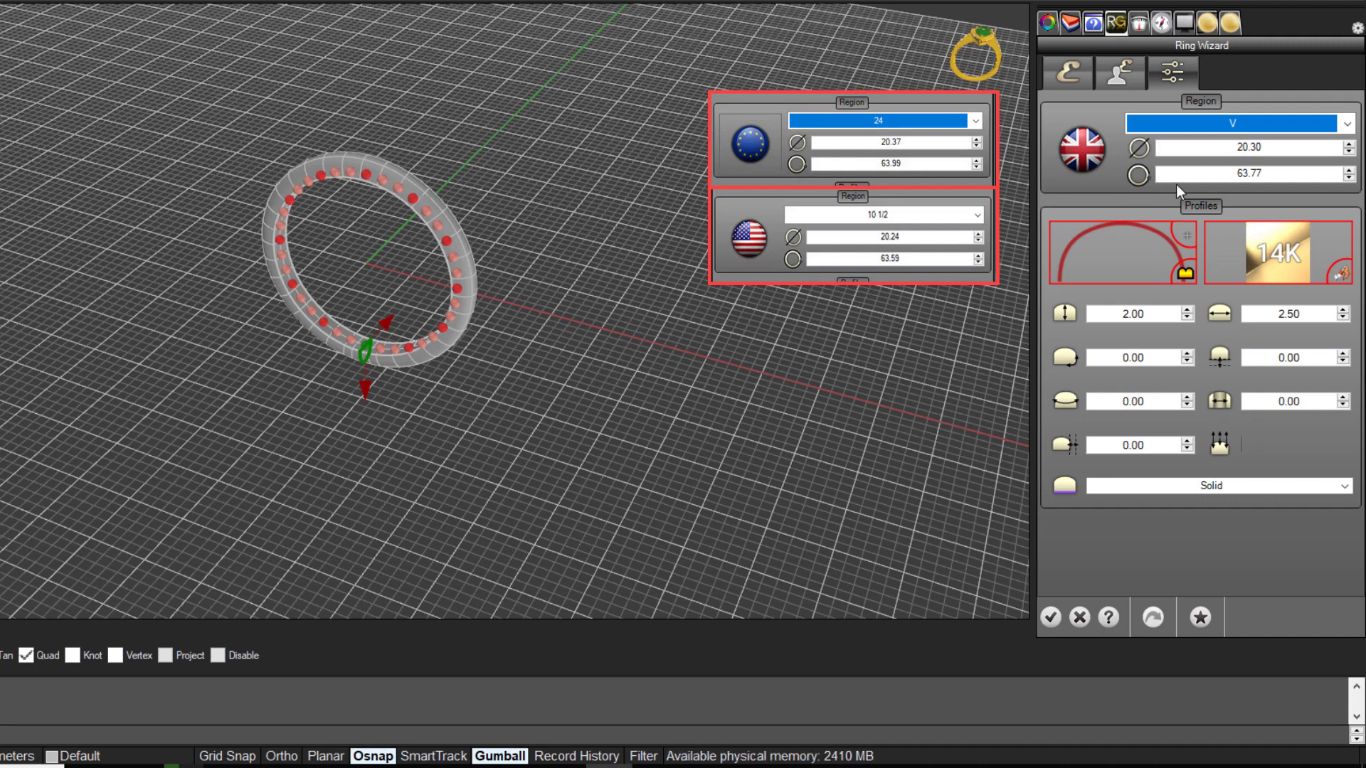
Widen the ring band freehand to about 5.17 mm at the profile's width handle
left_click_drag(1264, 149, 1187, 150)
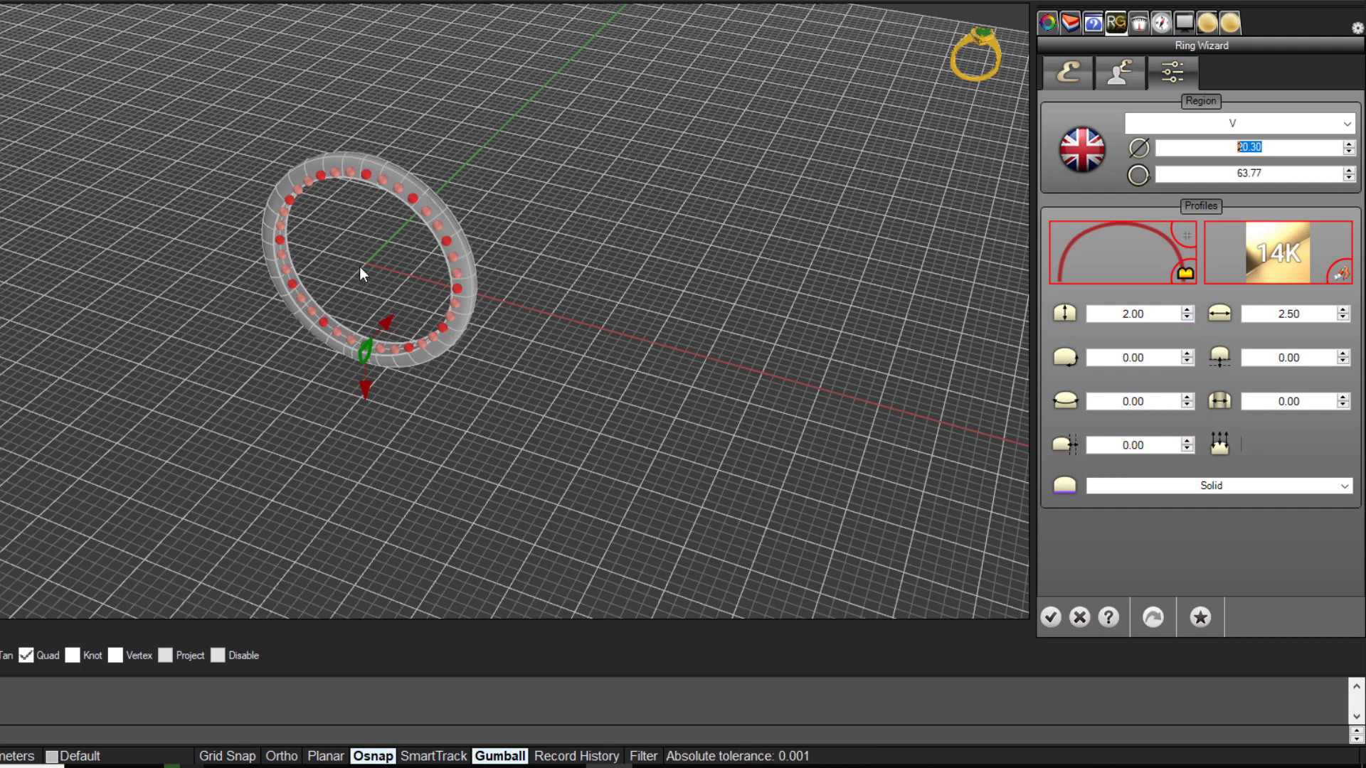
scroll(360, 267, "up", 3)
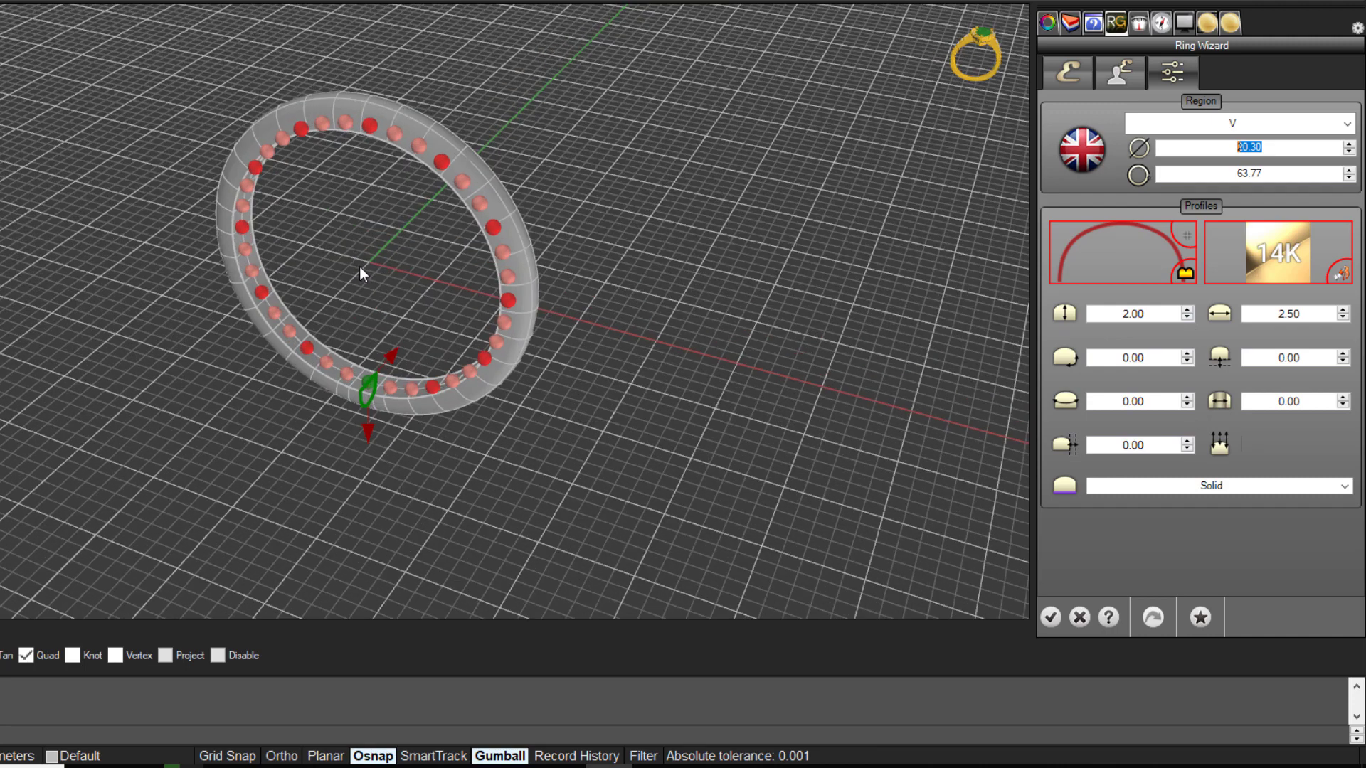
scroll(359, 266, "up", 3)
scroll(360, 266, "up", 2)
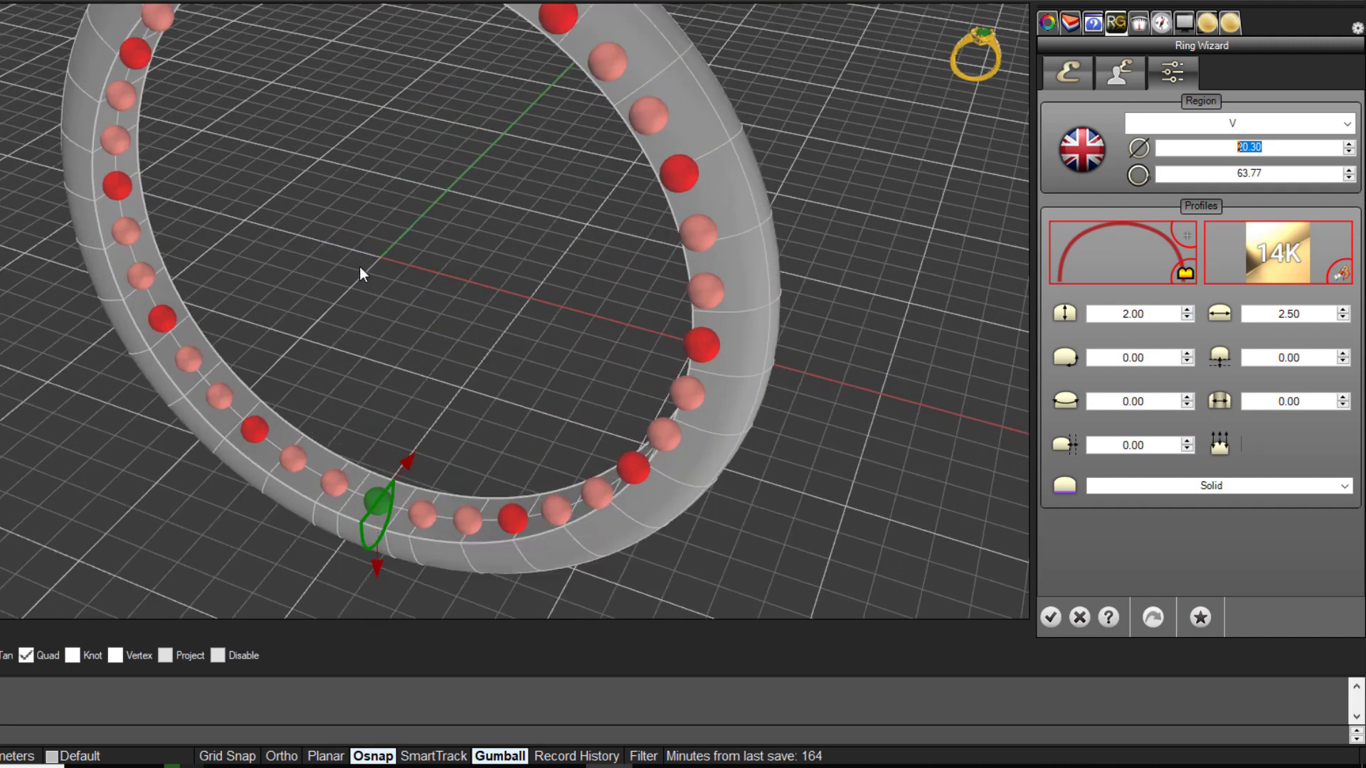
right_click_drag(386, 352, 377, 452)
left_click(389, 550)
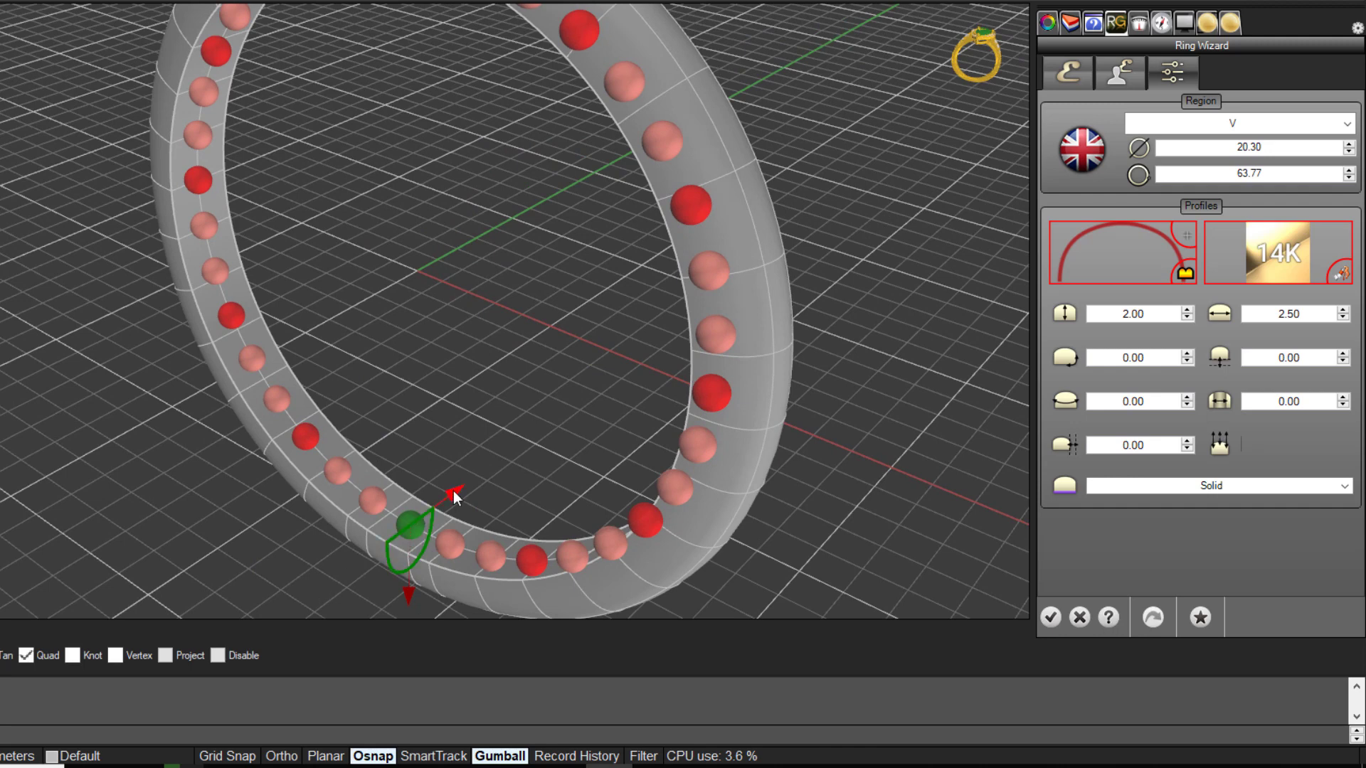
left_click(407, 581)
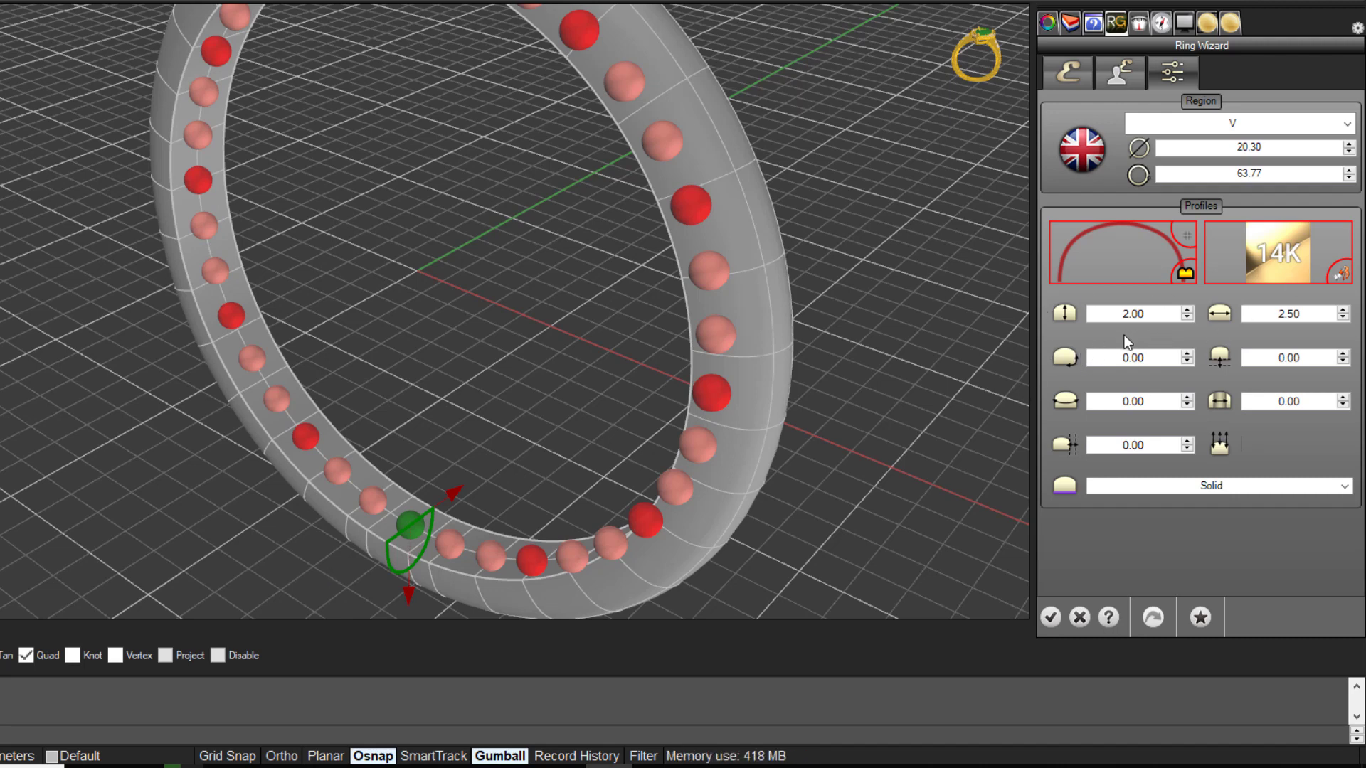
mouse_move(454, 492)
left_mouse_down()
mouse_move(468, 468)
mouse_move(458, 482)
mouse_move(476, 479)
left_mouse_up()
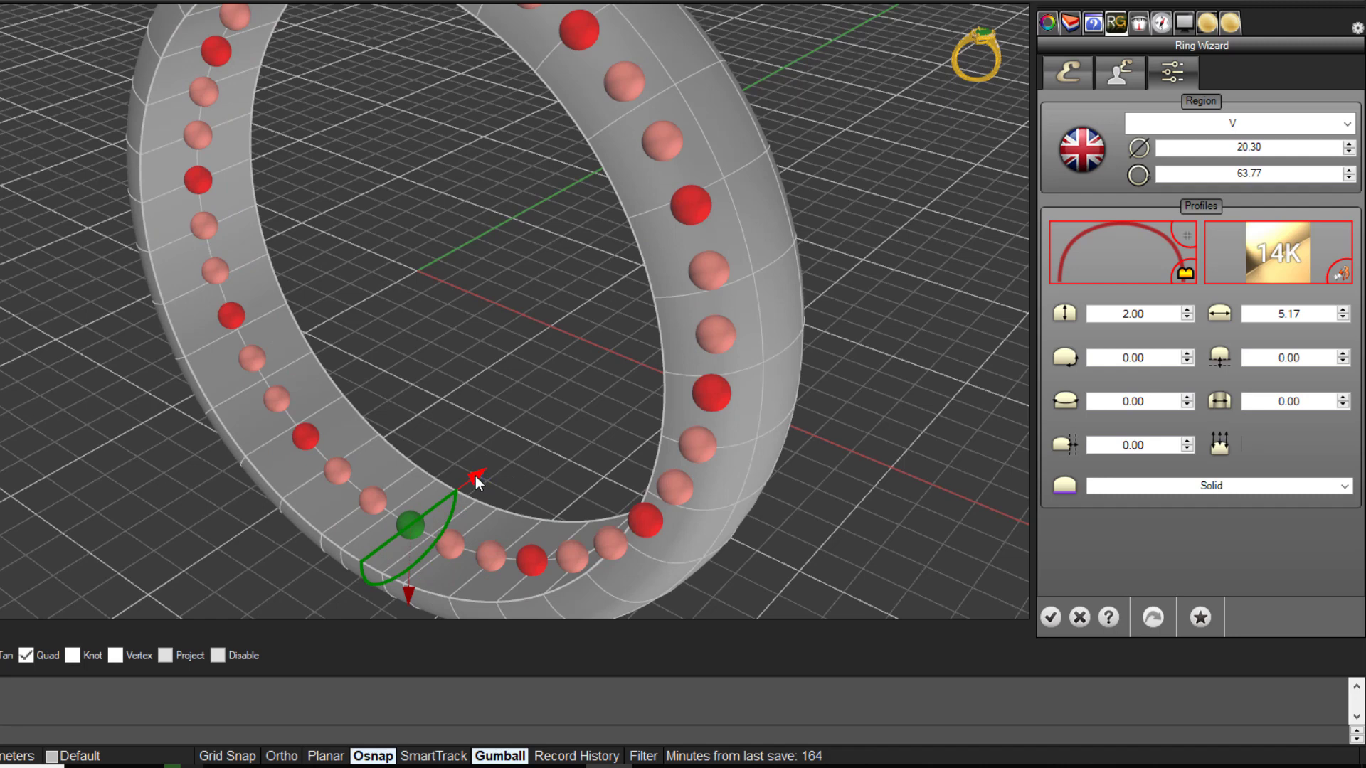
Set the ring band's width to exactly 8 mm
left_click(476, 481)
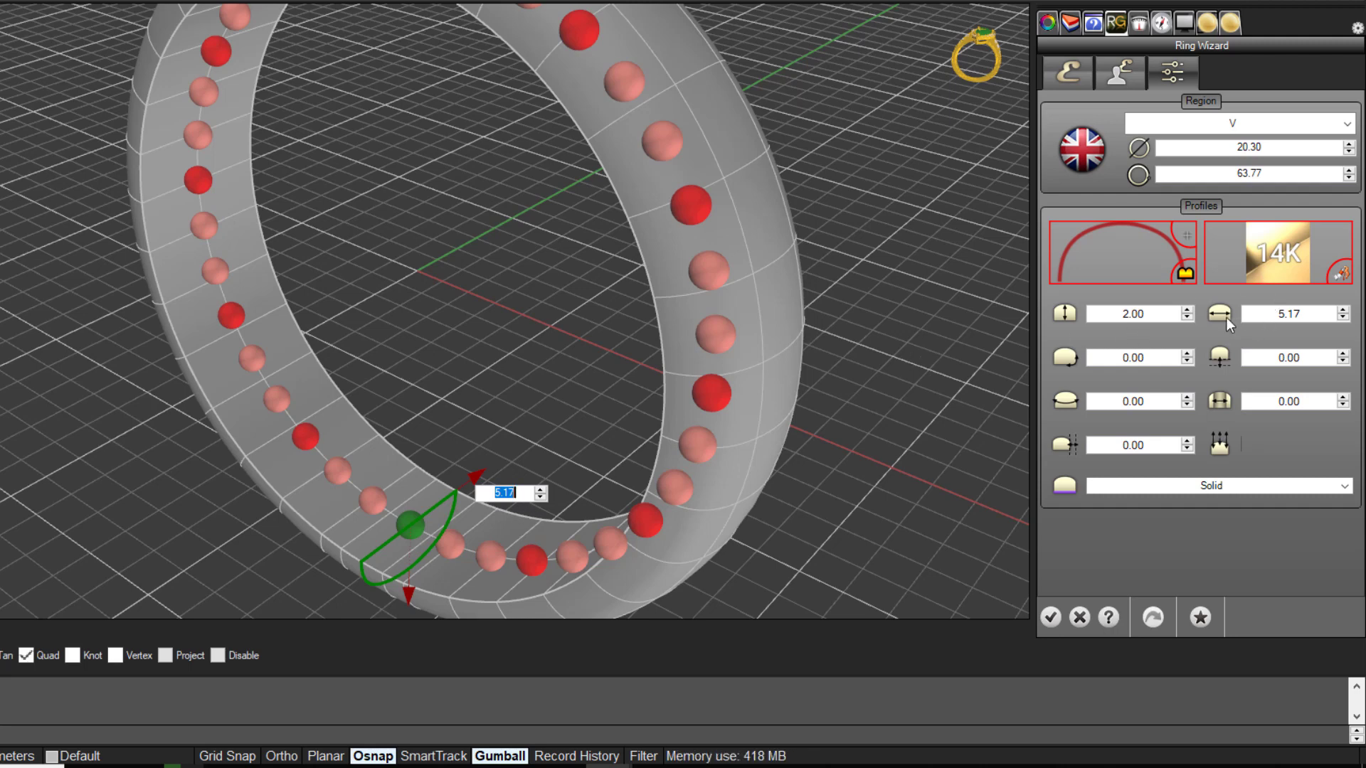
double_click(1291, 314)
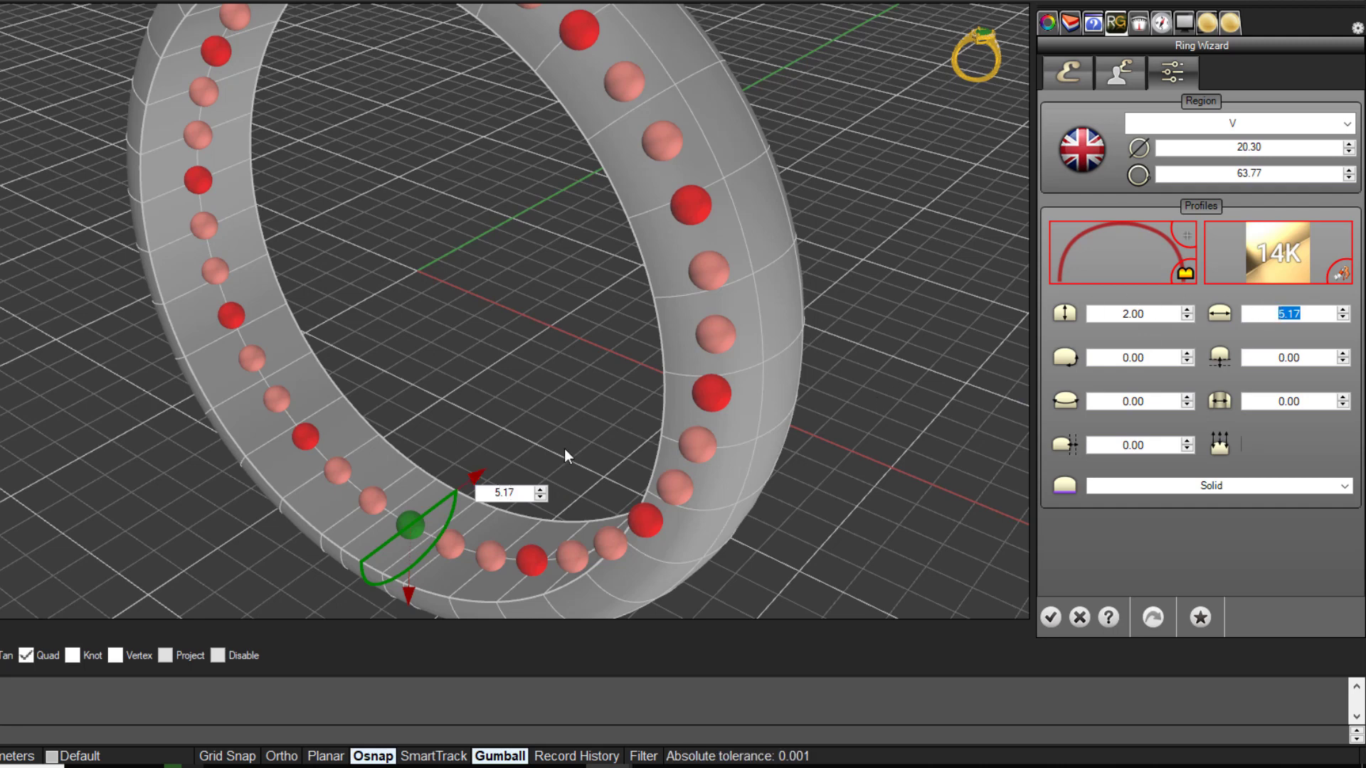
left_click_drag(525, 492, 478, 491)
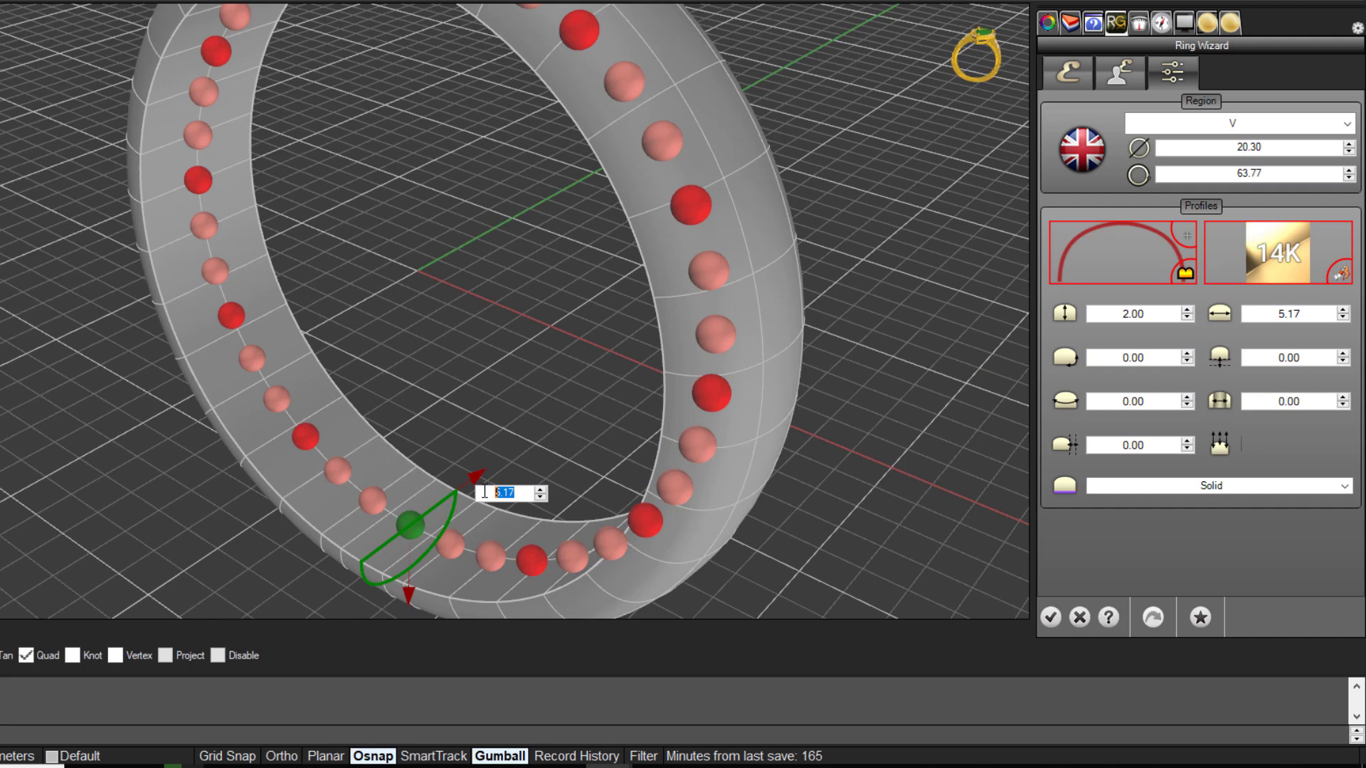
type("8")
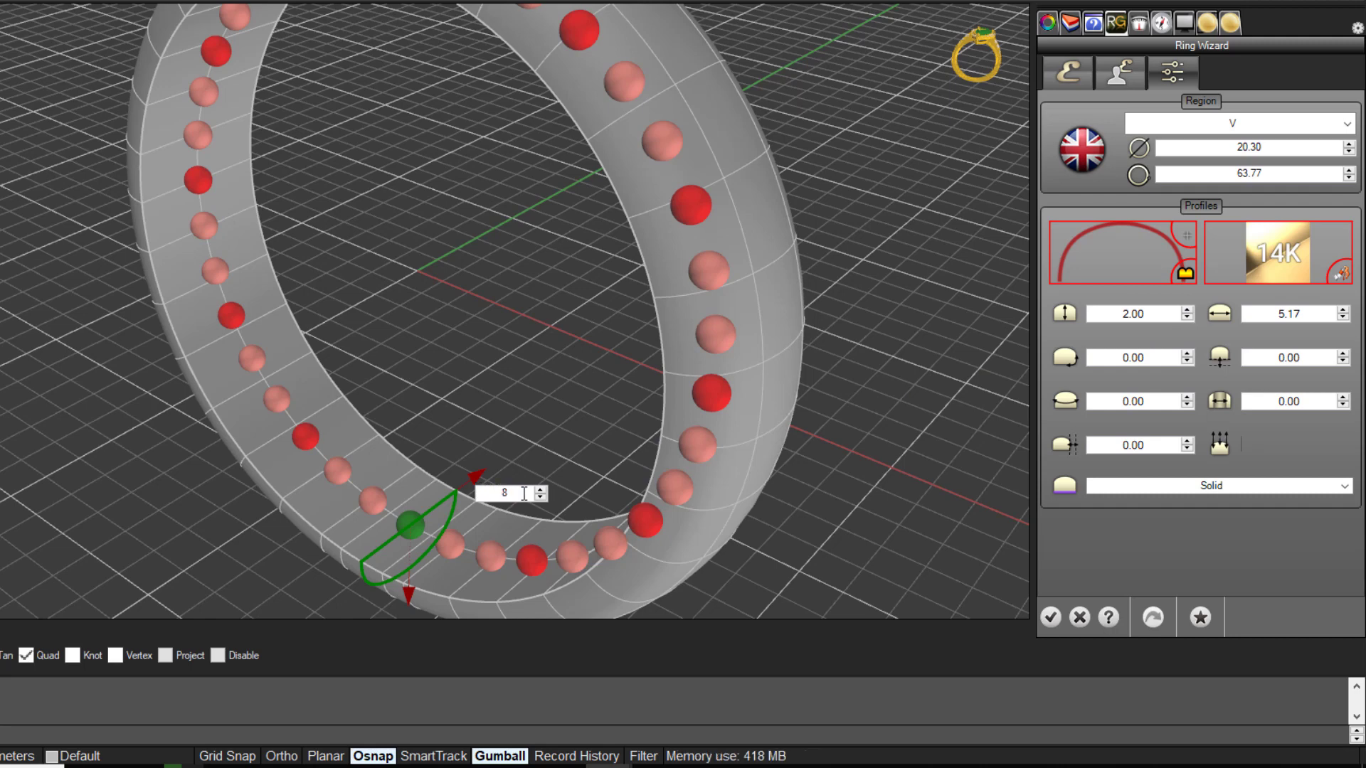
key("Return")
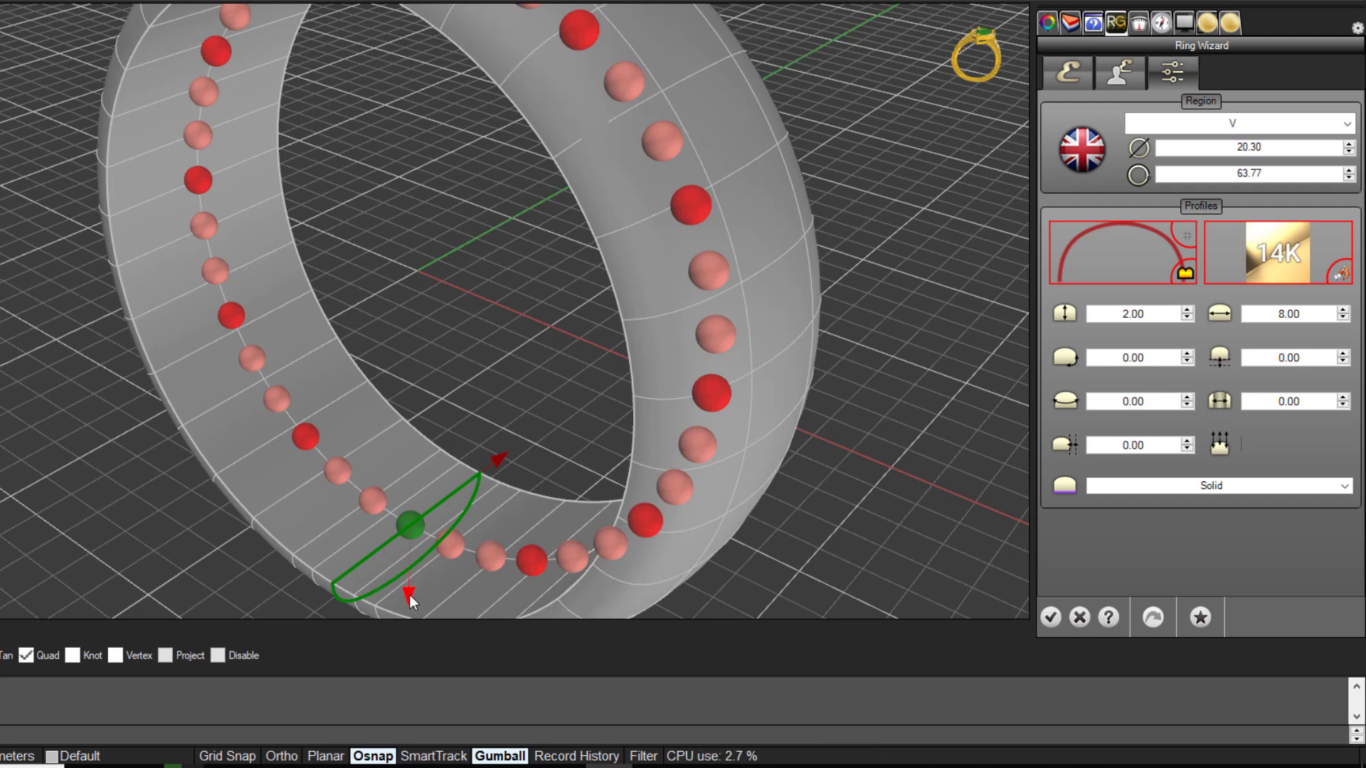
scroll(413, 600, "down", 2)
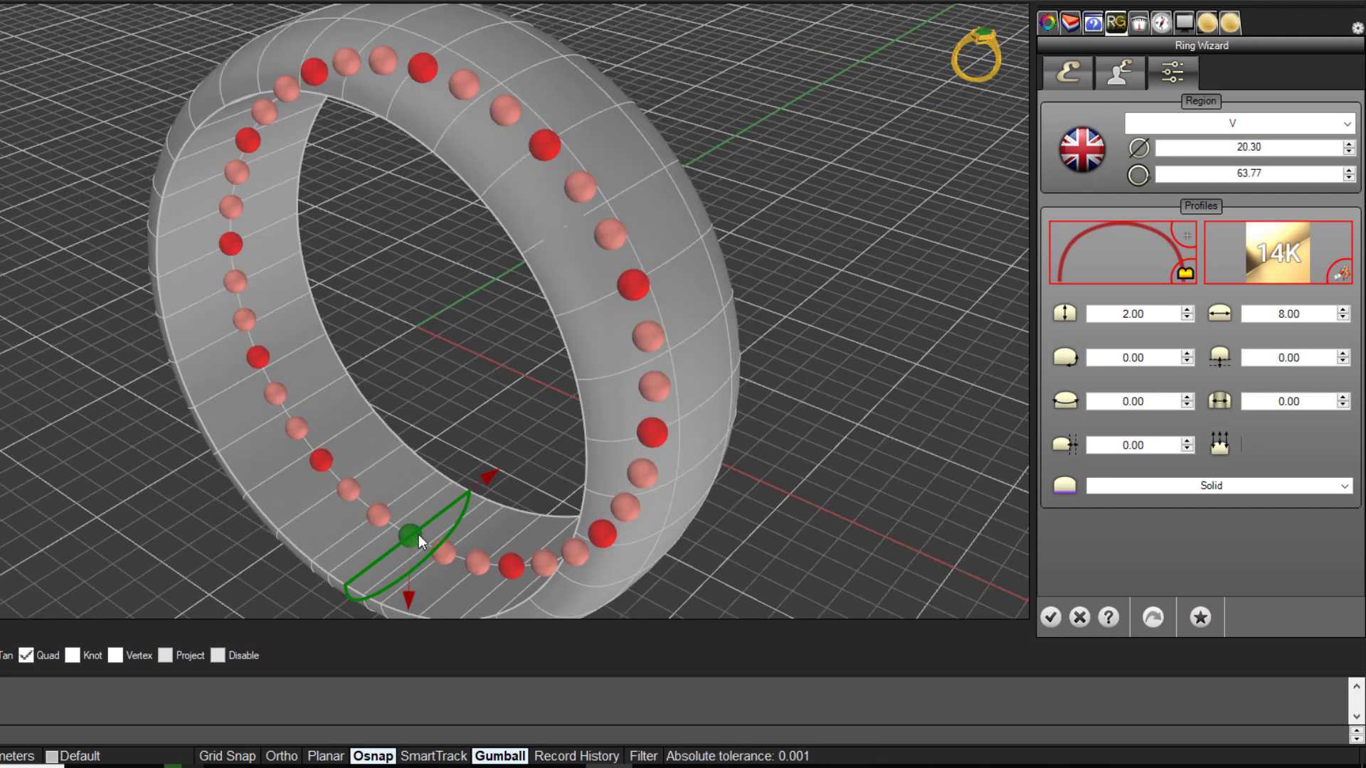
left_click(409, 597)
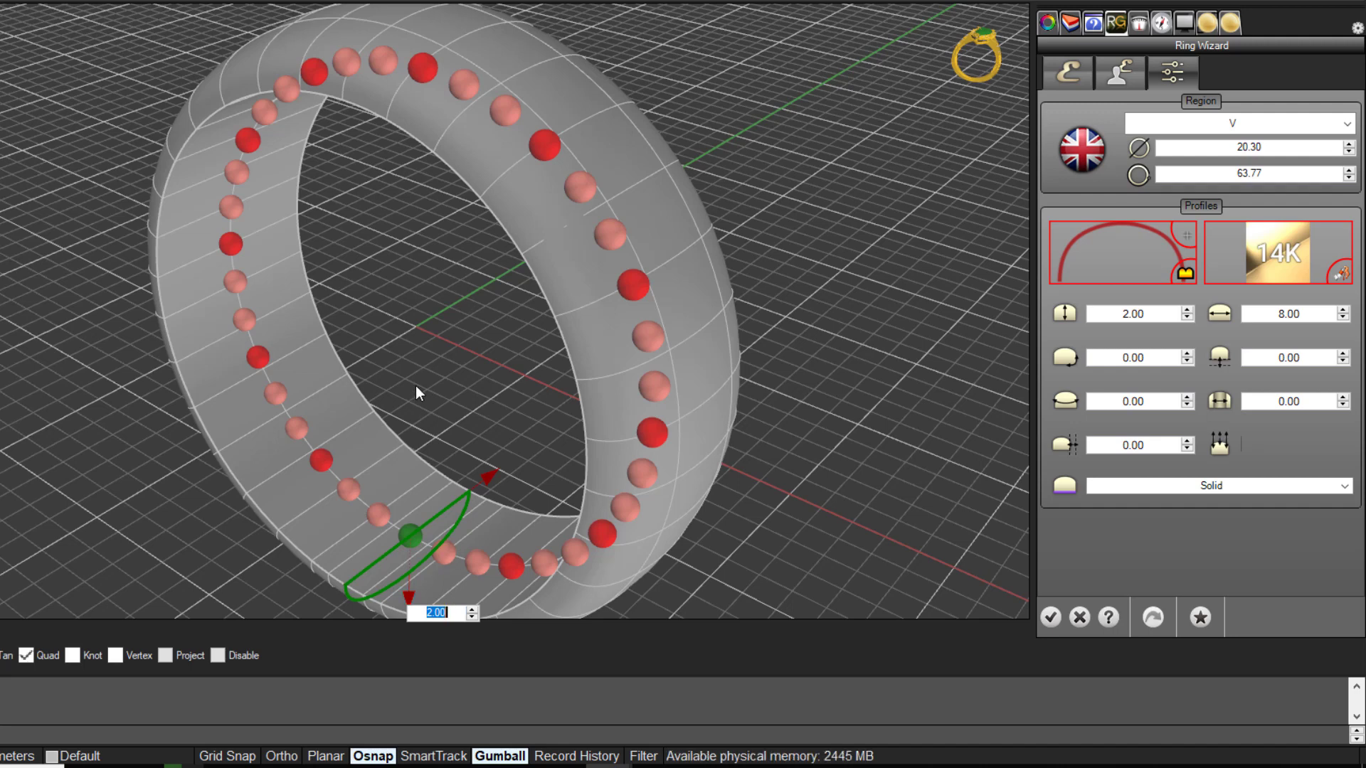
key("Escape")
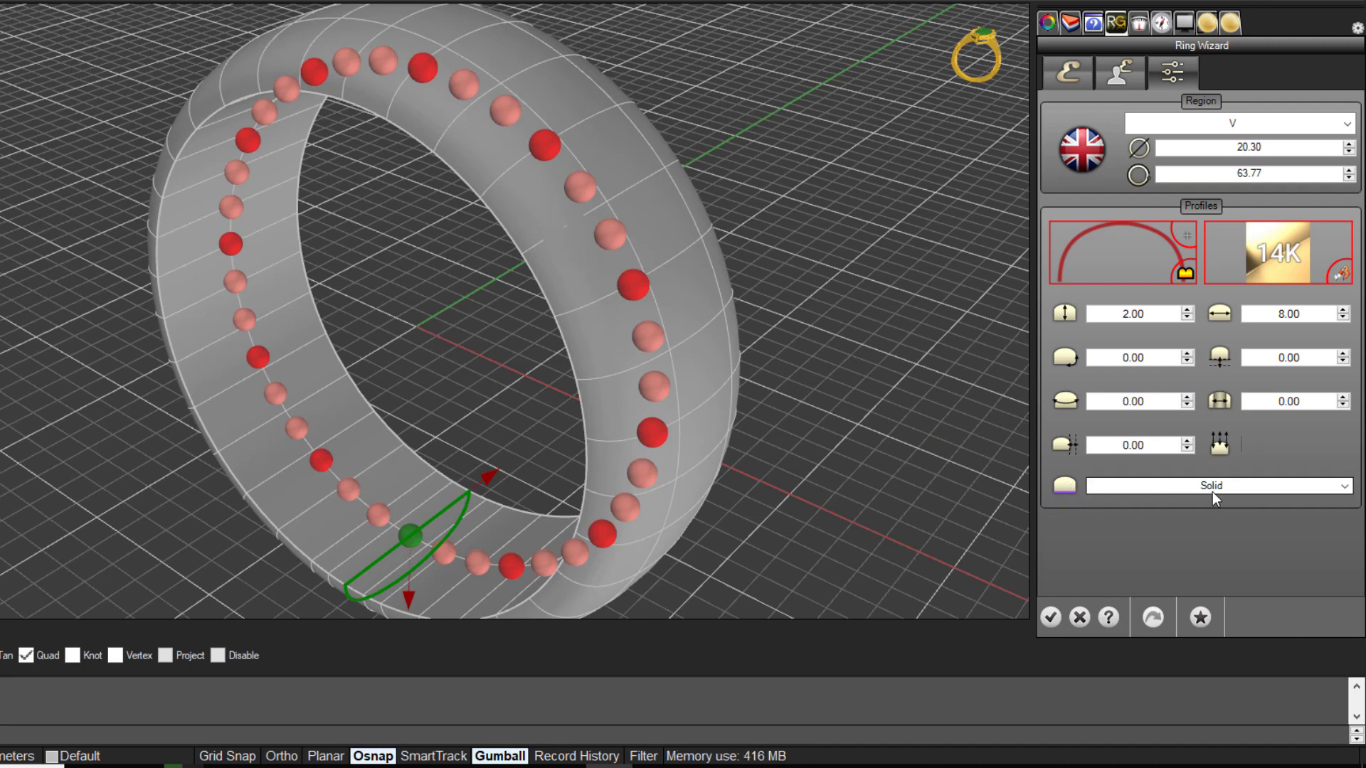
Try the Comfort and Heavy options for the inside of the ring band and settle on Comfort
left_click(1344, 488)
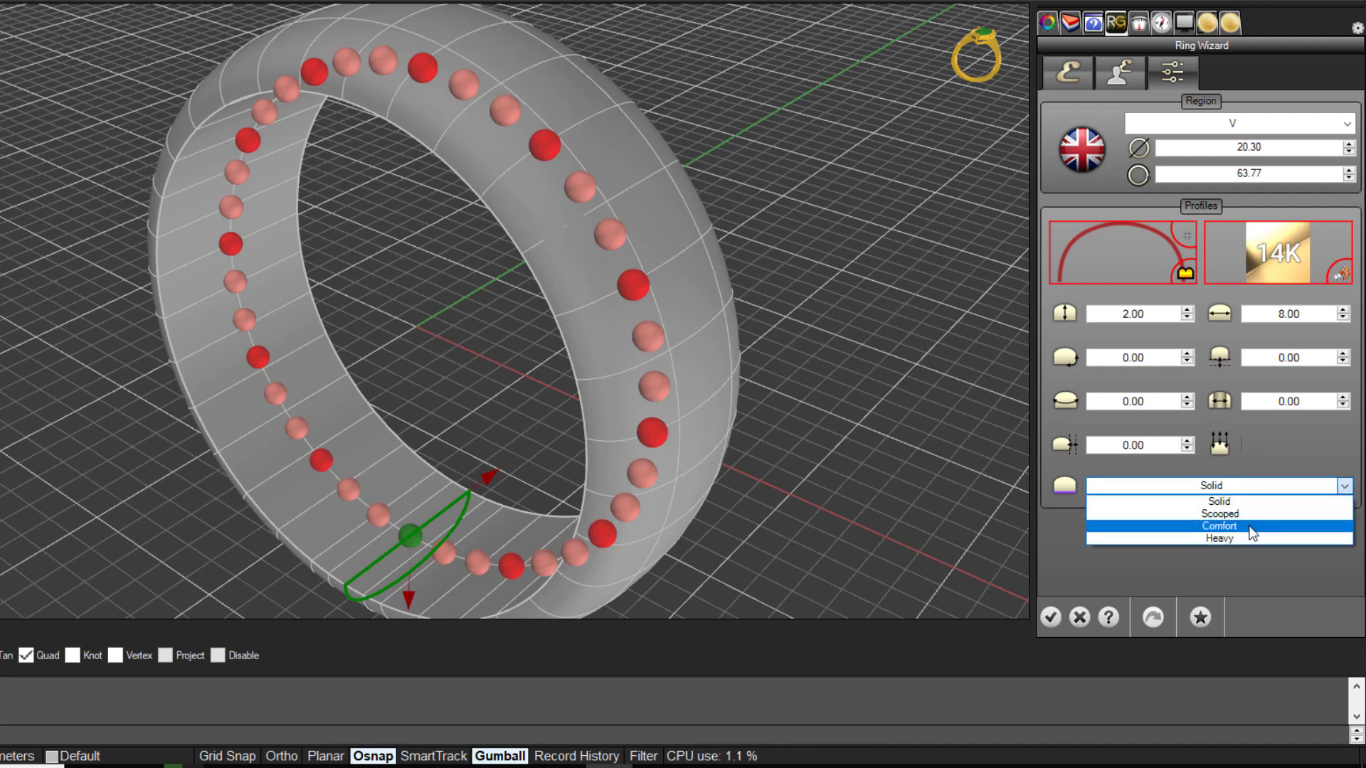
left_click(1259, 528)
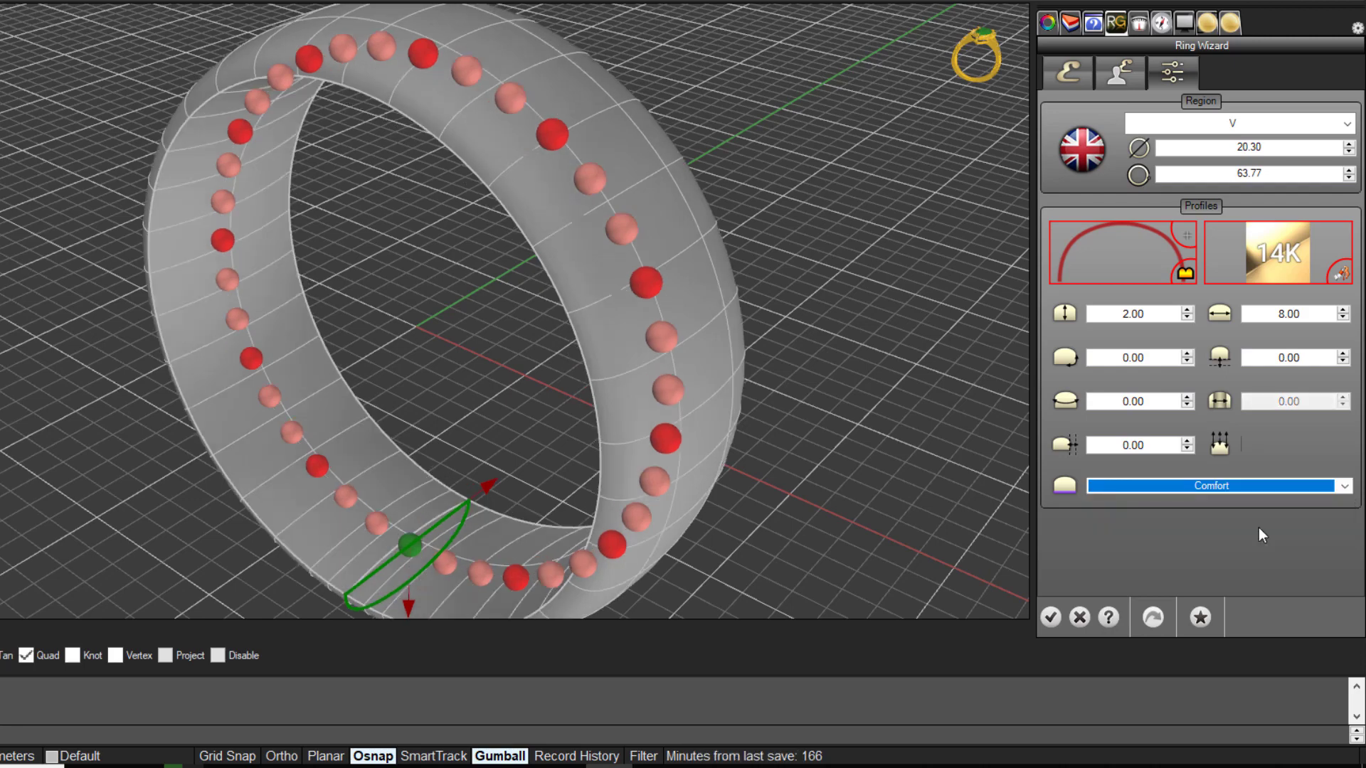
left_click(1344, 485)
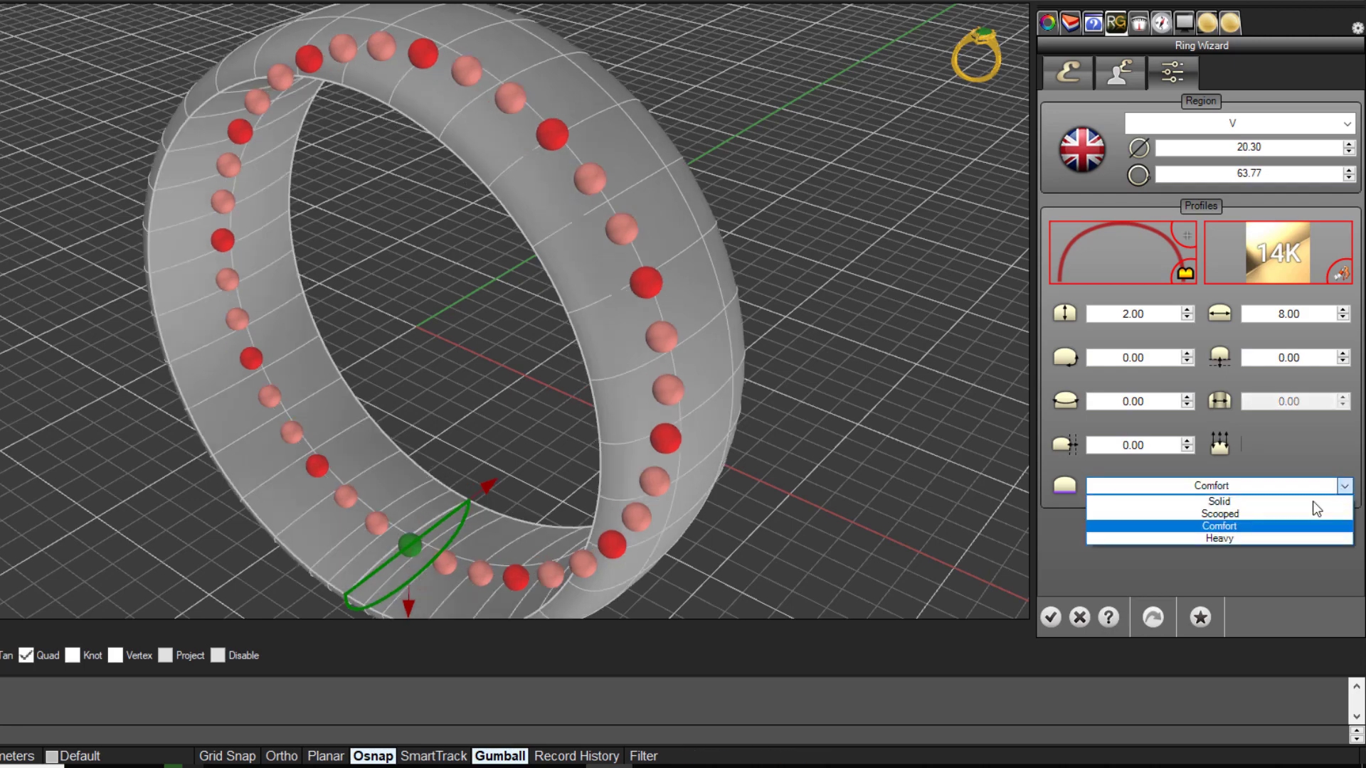
left_click(1266, 540)
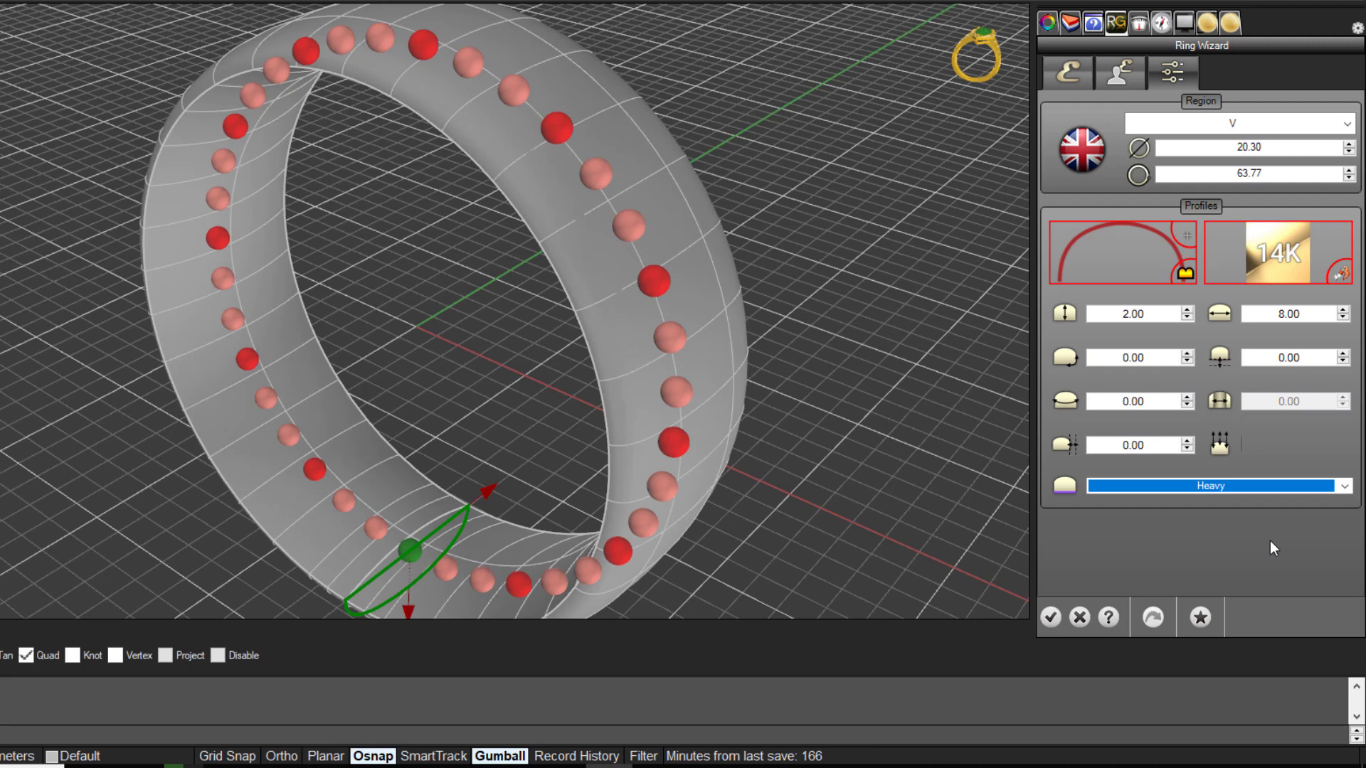
left_click(1345, 490)
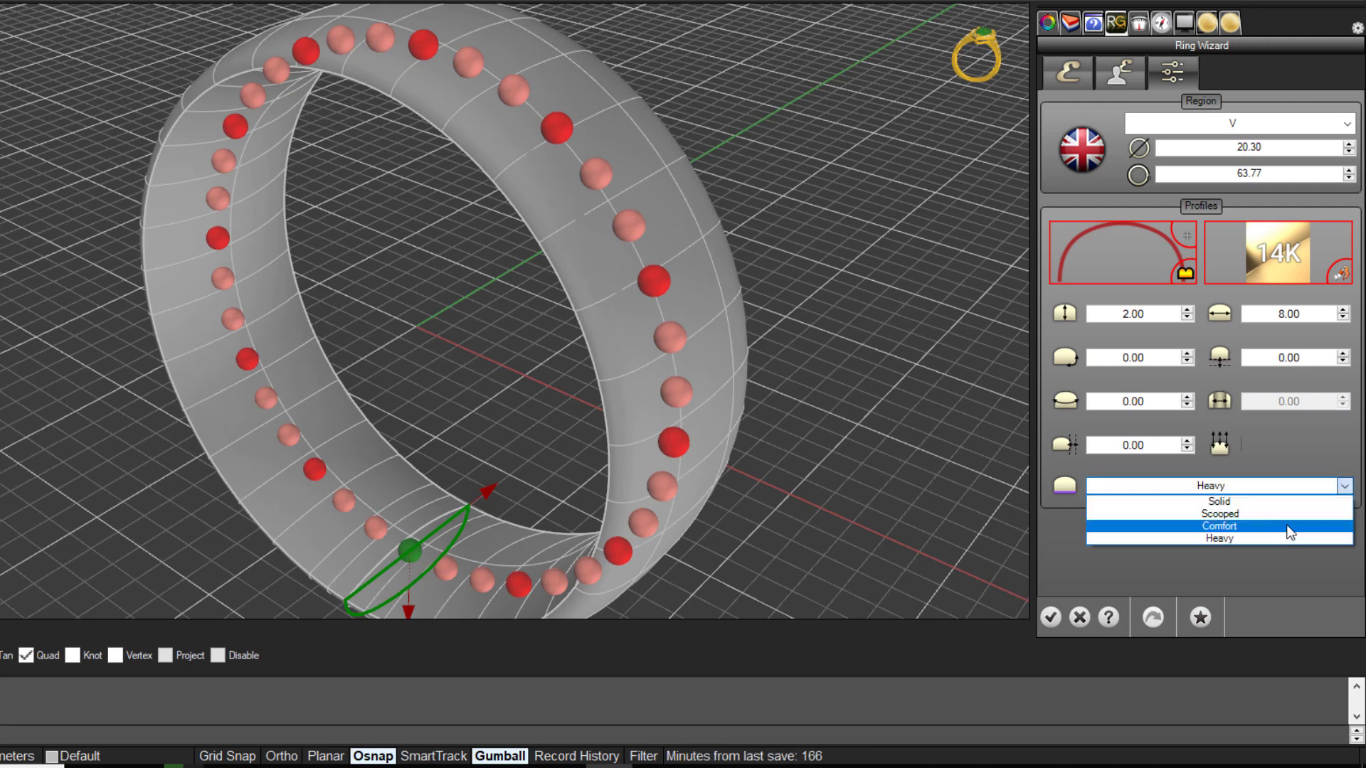
left_click(1290, 526)
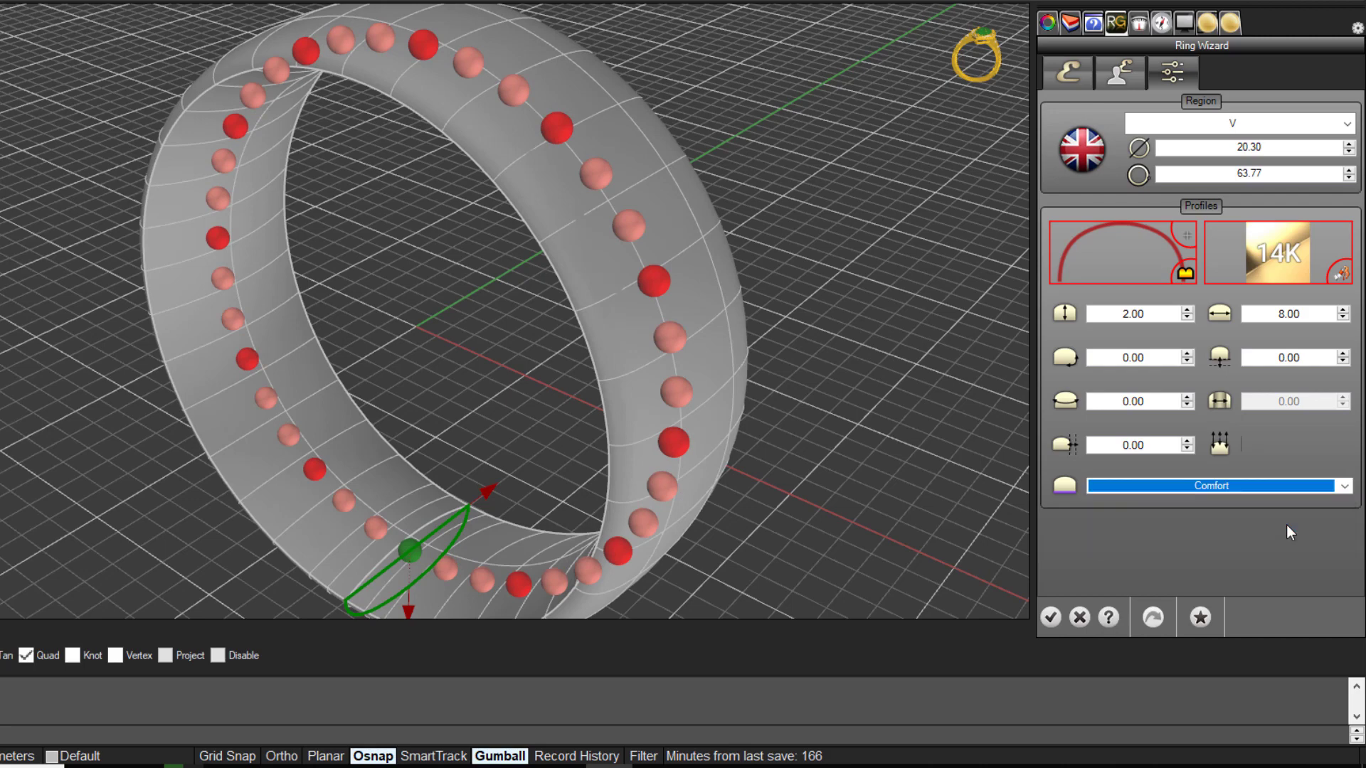
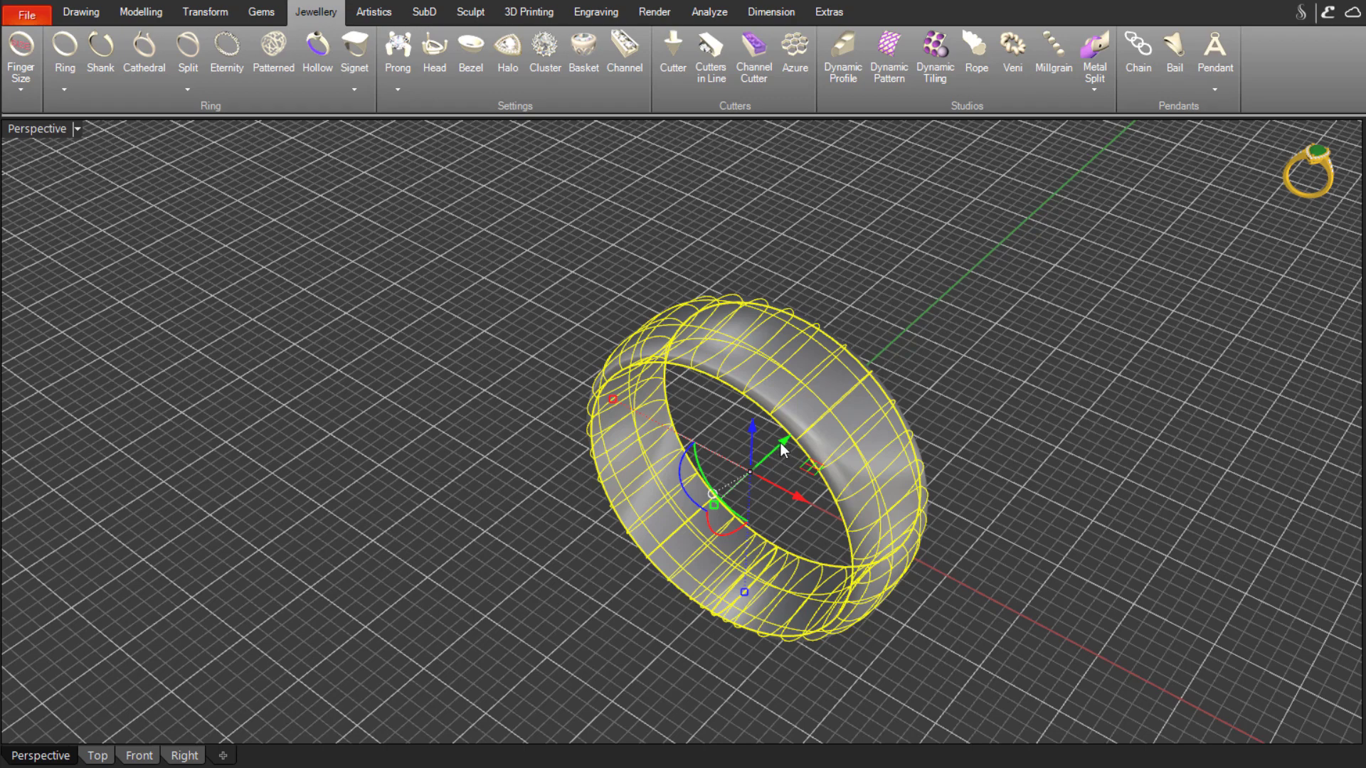
Move the finished ring band 12 mm along the green Y axis and deselect it
left_click_drag(783, 439, 774, 481)
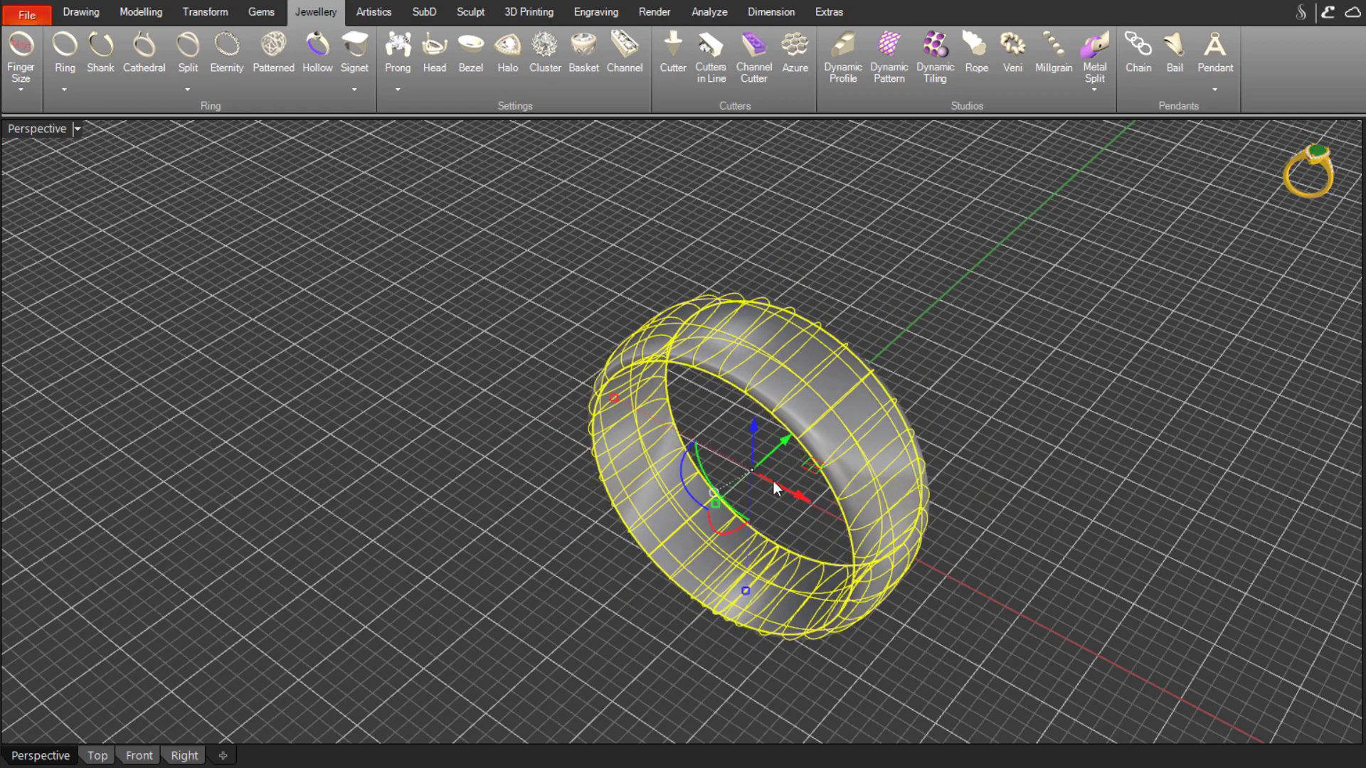
left_click(786, 441)
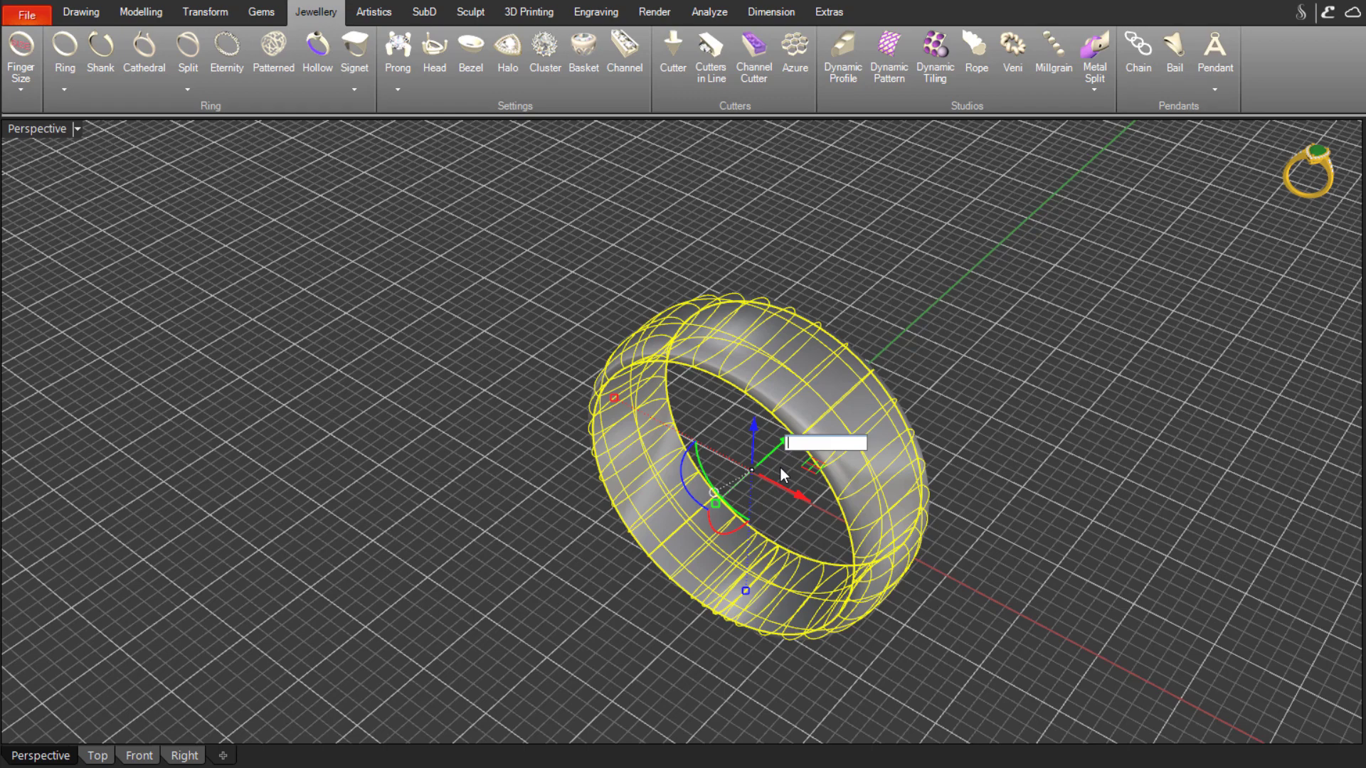
type("12")
key("Return")
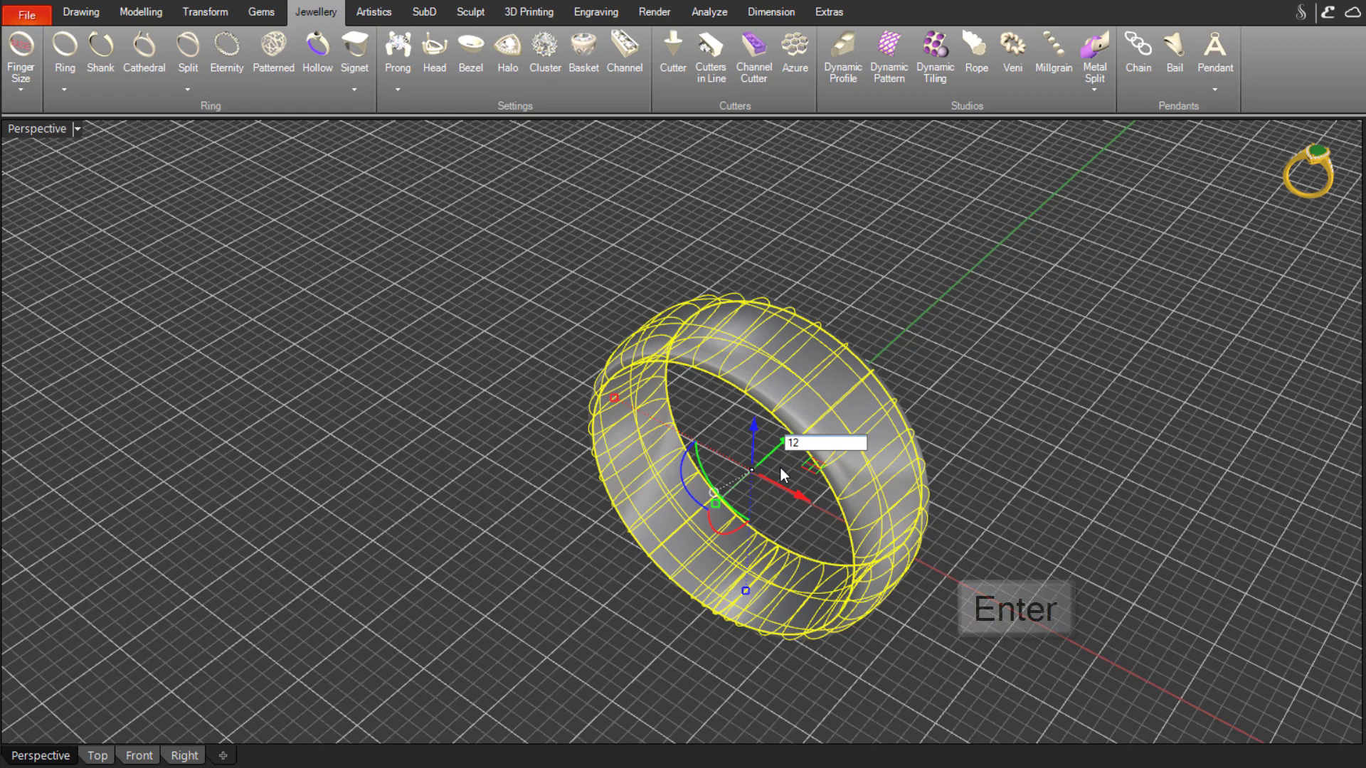
left_click(525, 402)
mouse_move(551, 442)
right_mouse_down()
mouse_move(551, 546)
mouse_move(577, 457)
mouse_move(552, 412)
mouse_move(547, 442)
right_mouse_up()
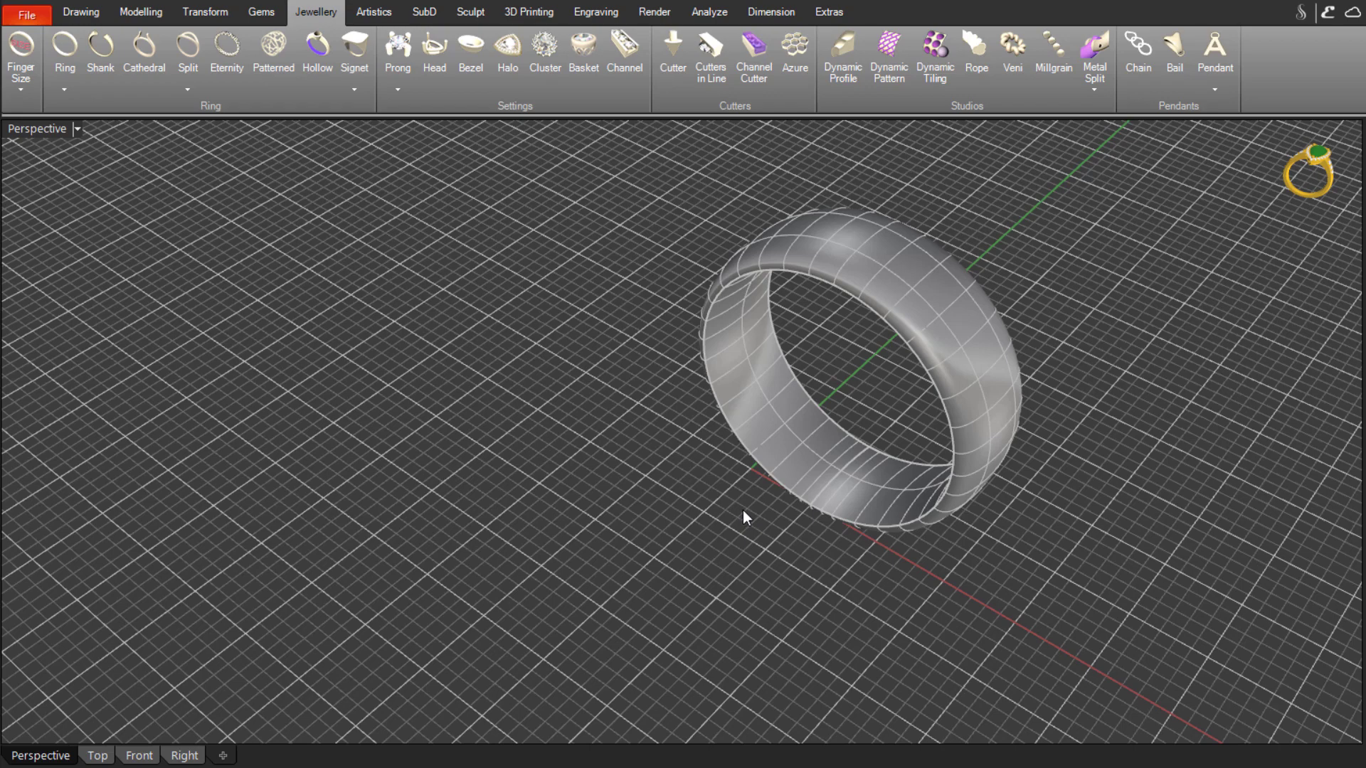
Start a second ring from Ring Wizard template 002 and give it the grooved RG008 profile
left_click(65, 91)
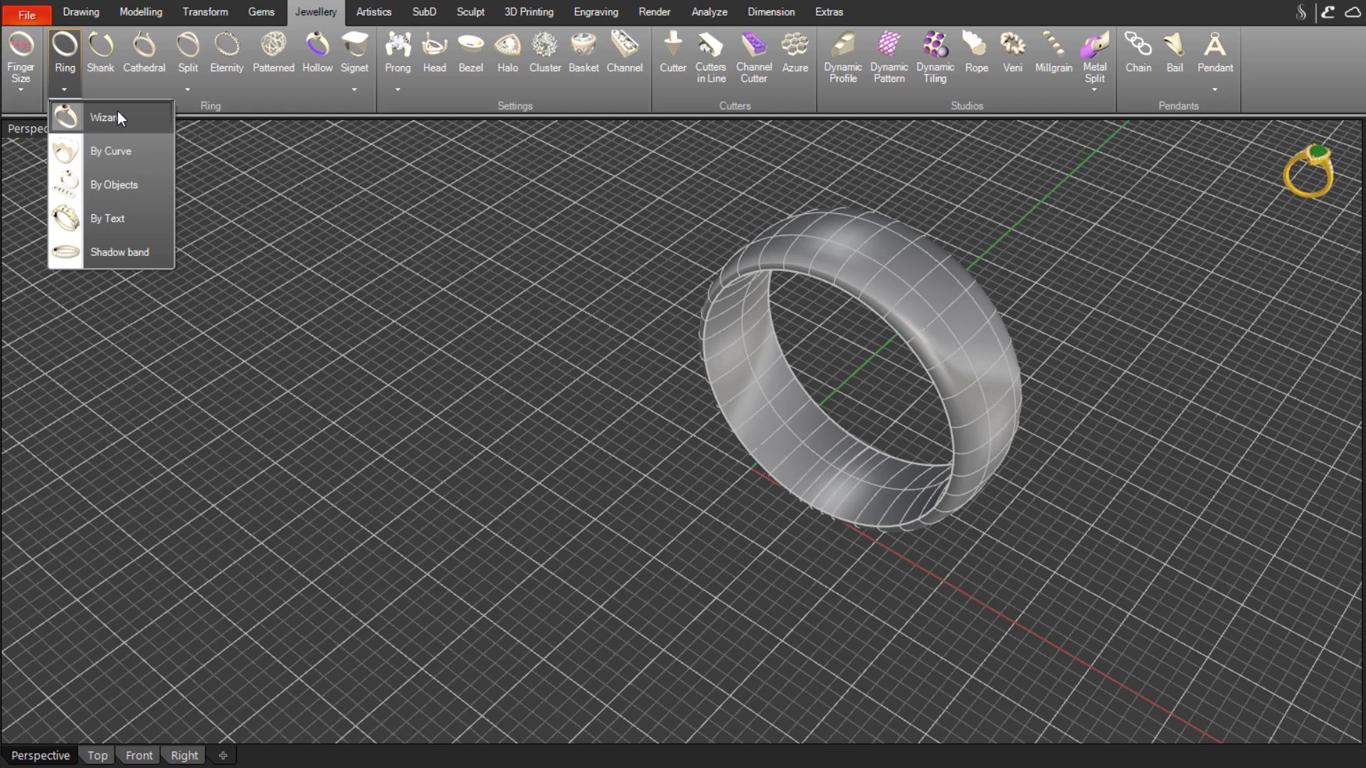
left_click(155, 116)
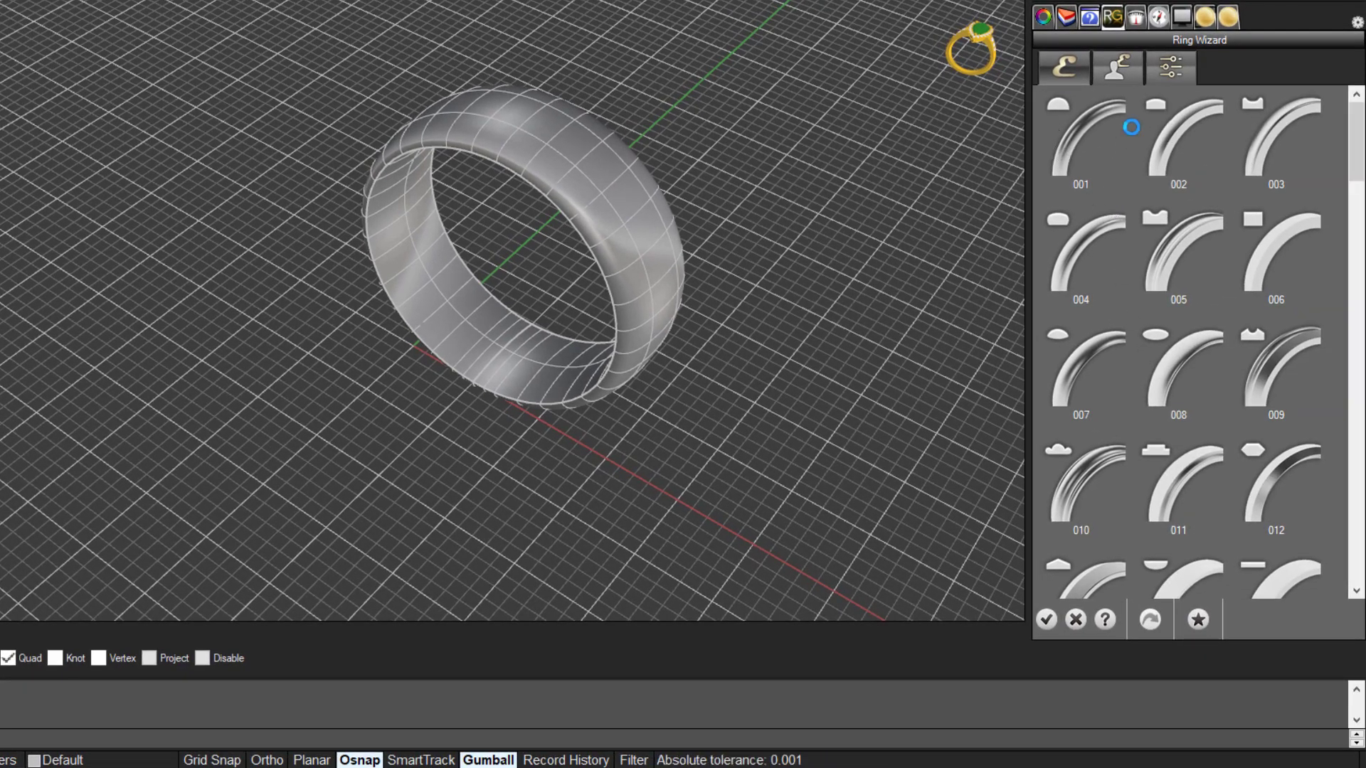
left_click(1171, 130)
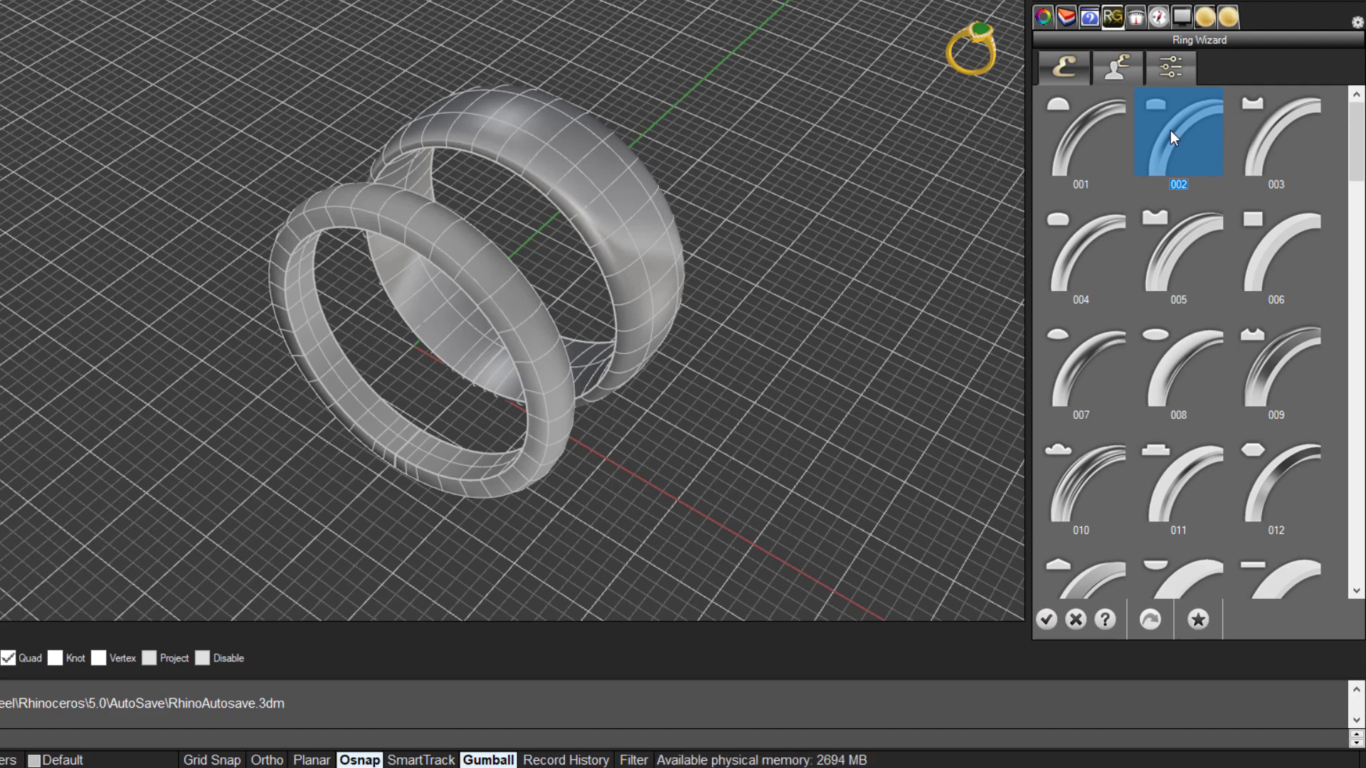
left_click(1183, 75)
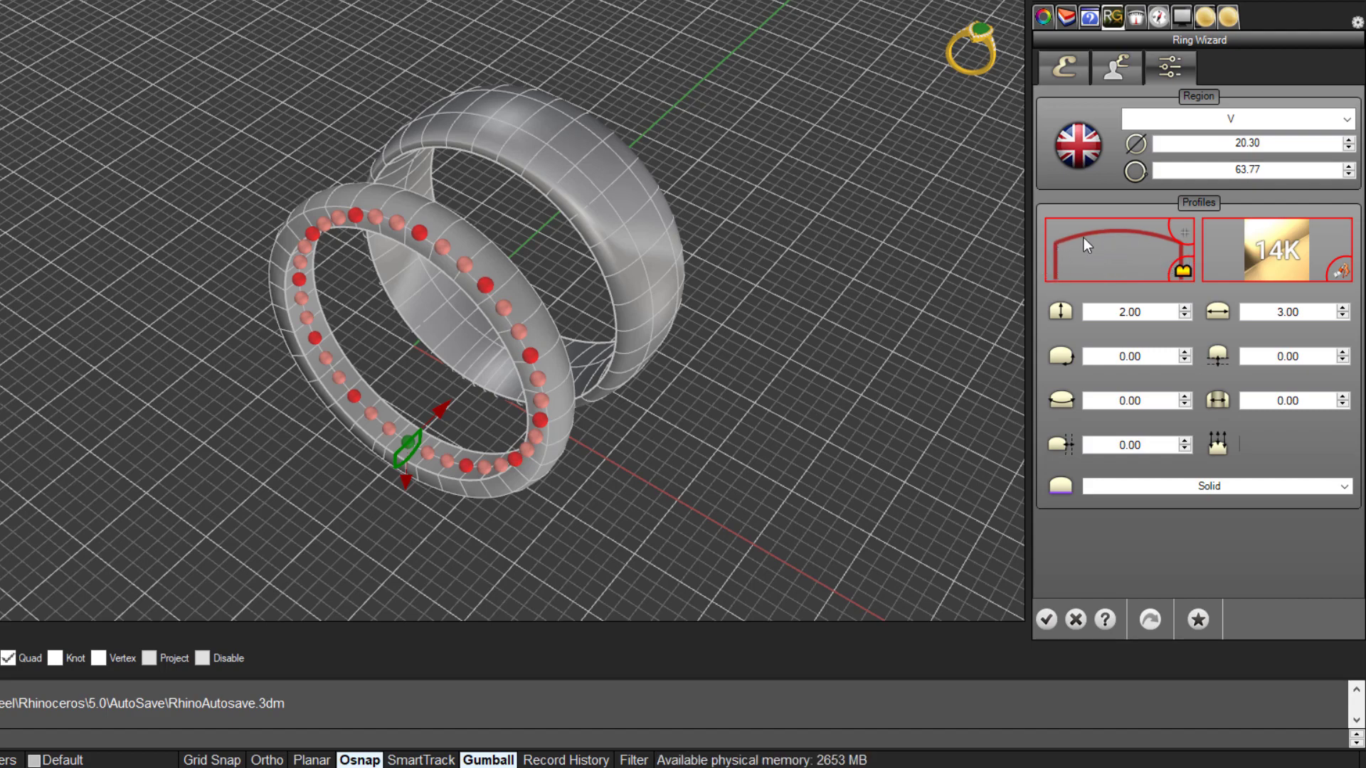
left_click(1183, 272)
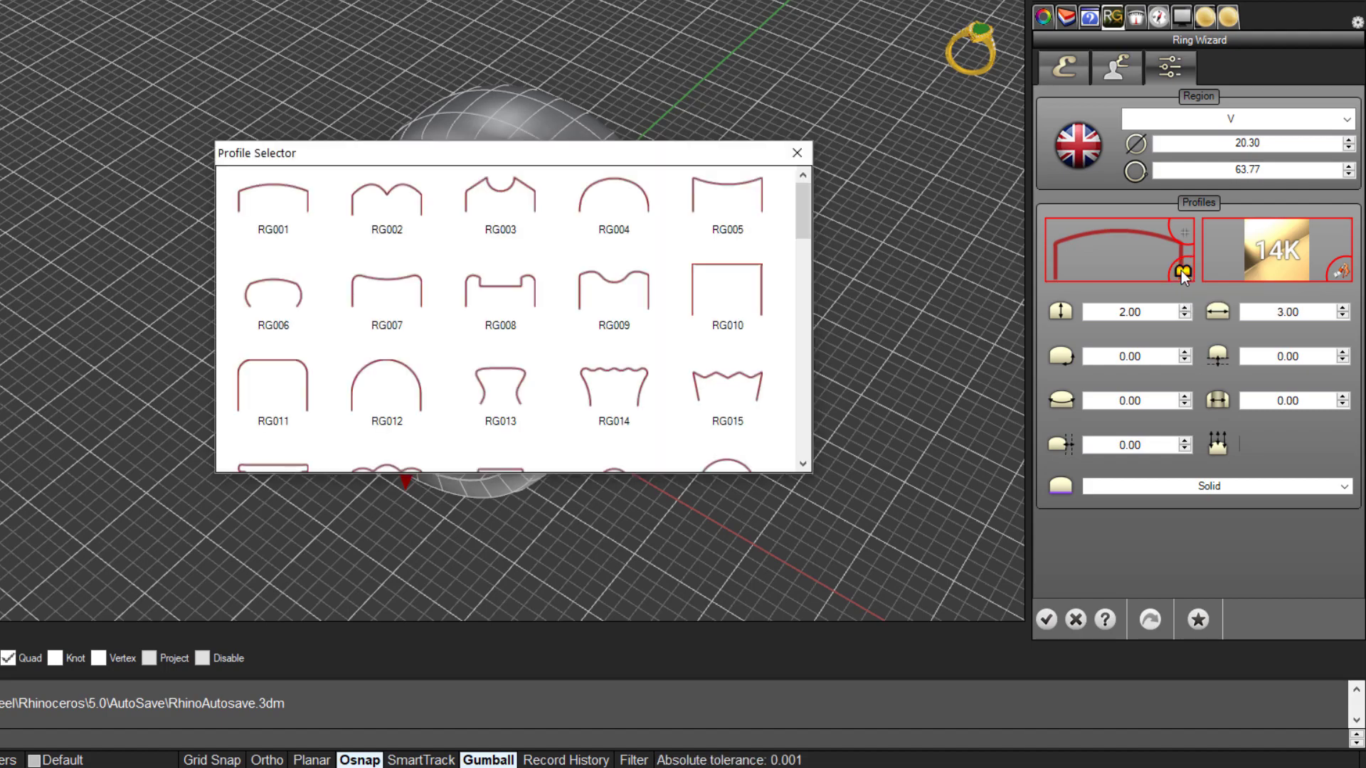
mouse_move(800, 222)
left_mouse_down()
mouse_move(804, 321)
mouse_move(813, 216)
left_mouse_up()
double_click(502, 293)
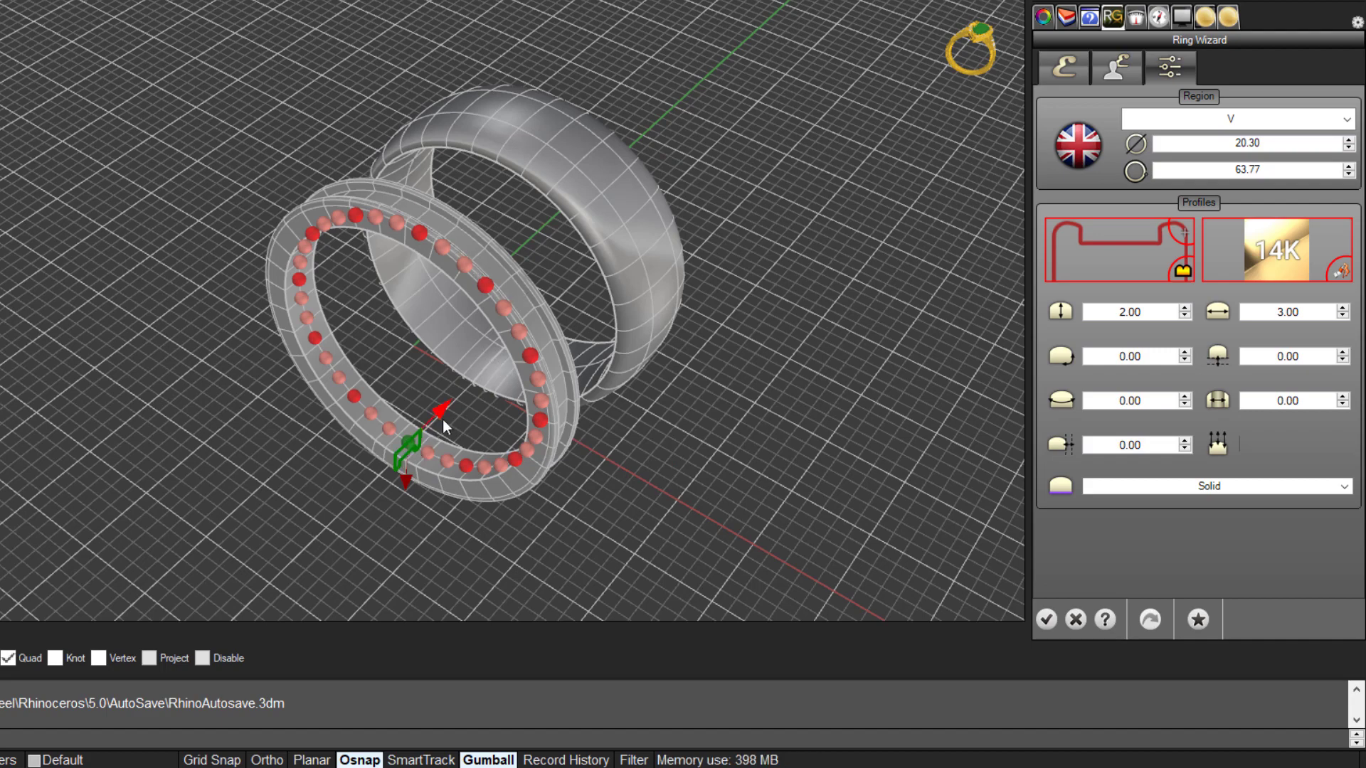
Set the grooved ring's width to 7 mm
scroll(464, 425, "up", 3)
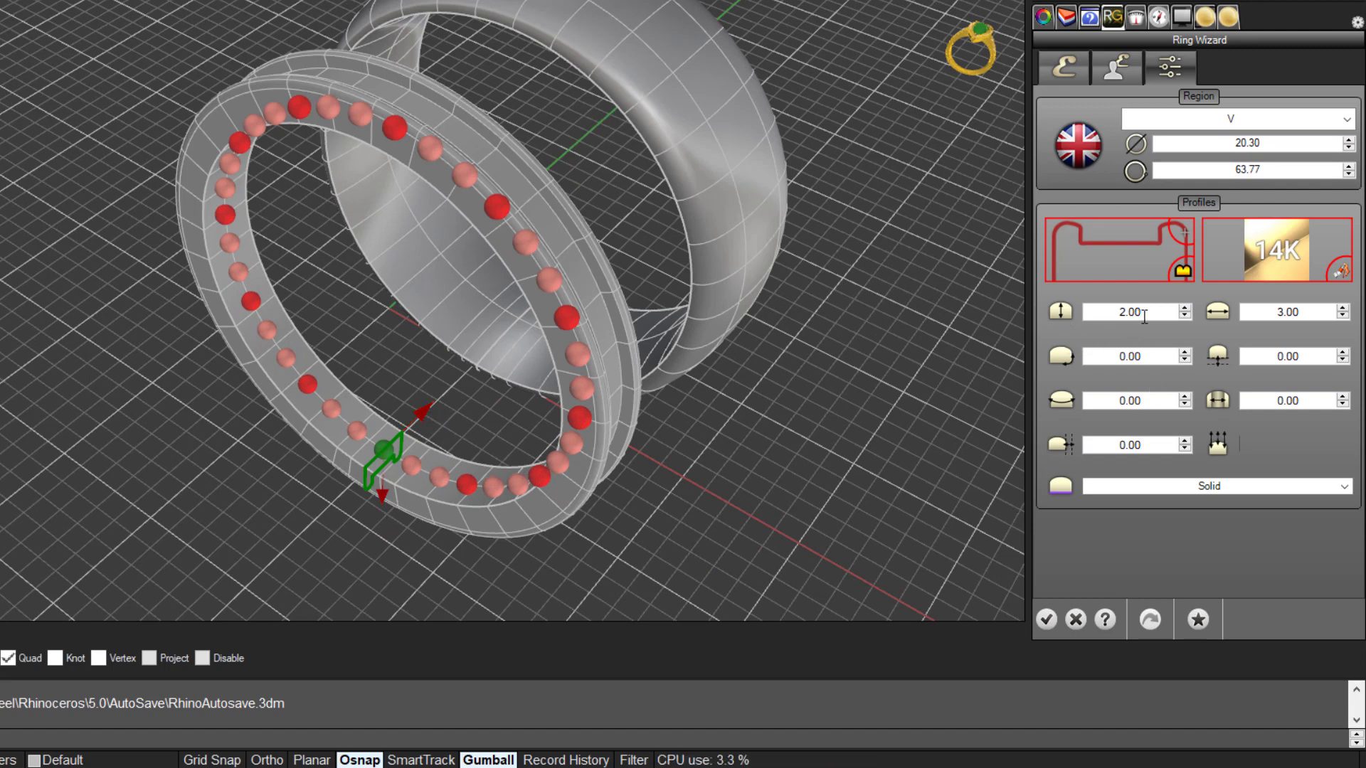
double_click(1109, 314)
left_click(1278, 310)
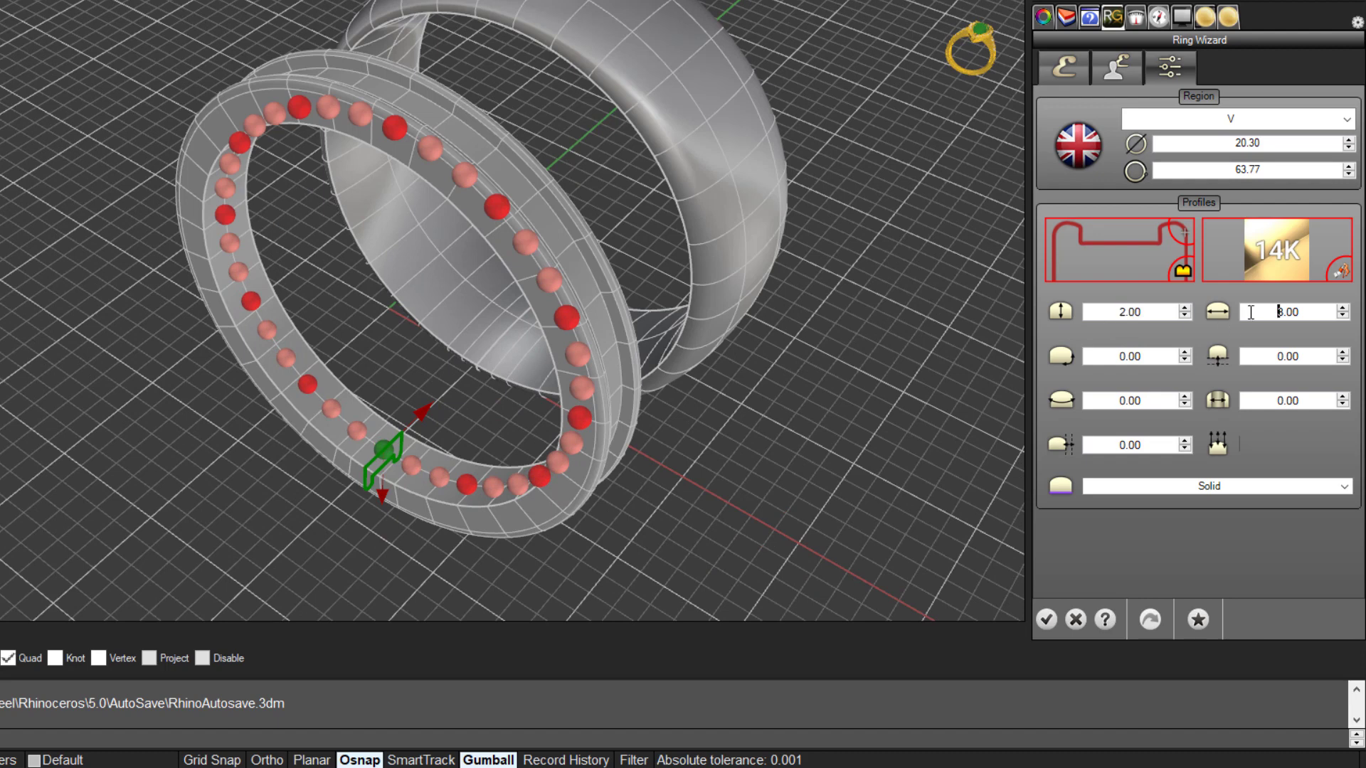
double_click(1306, 313)
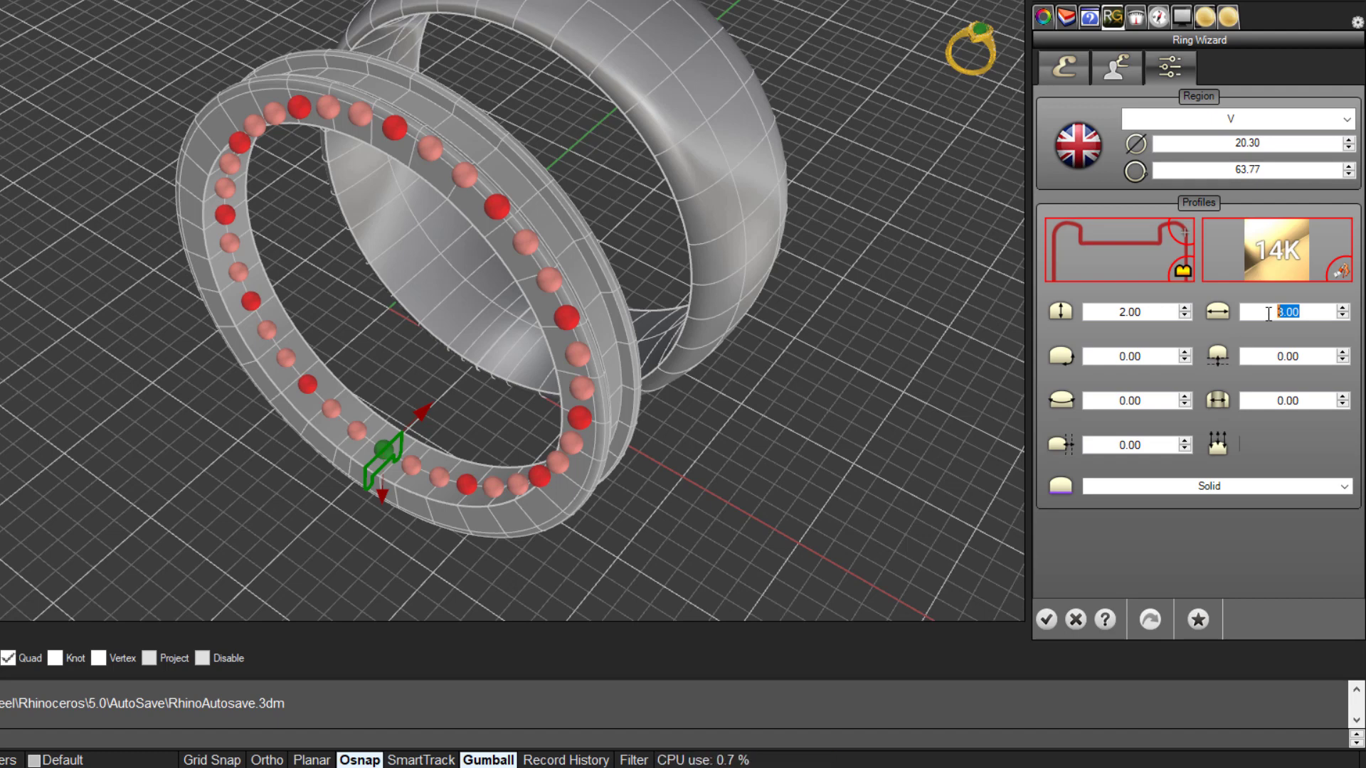
type("7")
left_click(1154, 357)
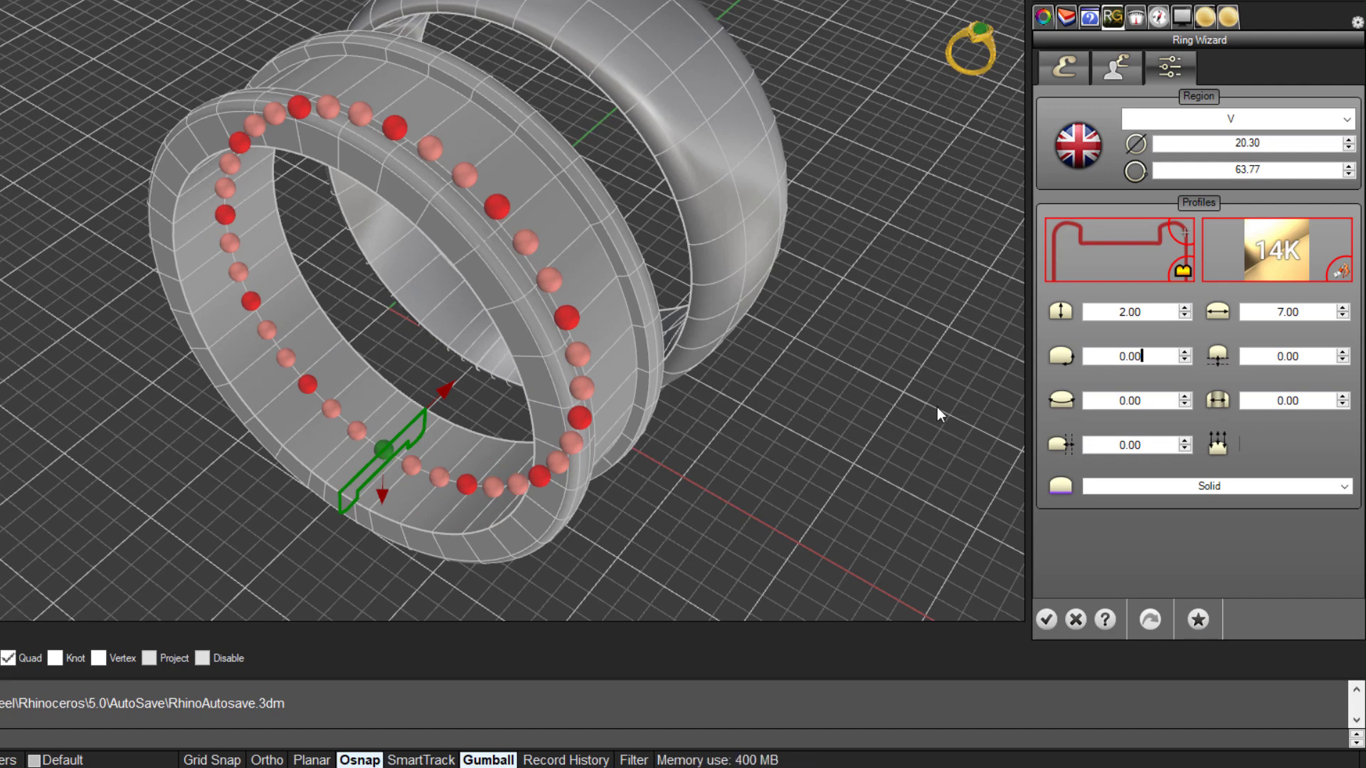
left_click(446, 396)
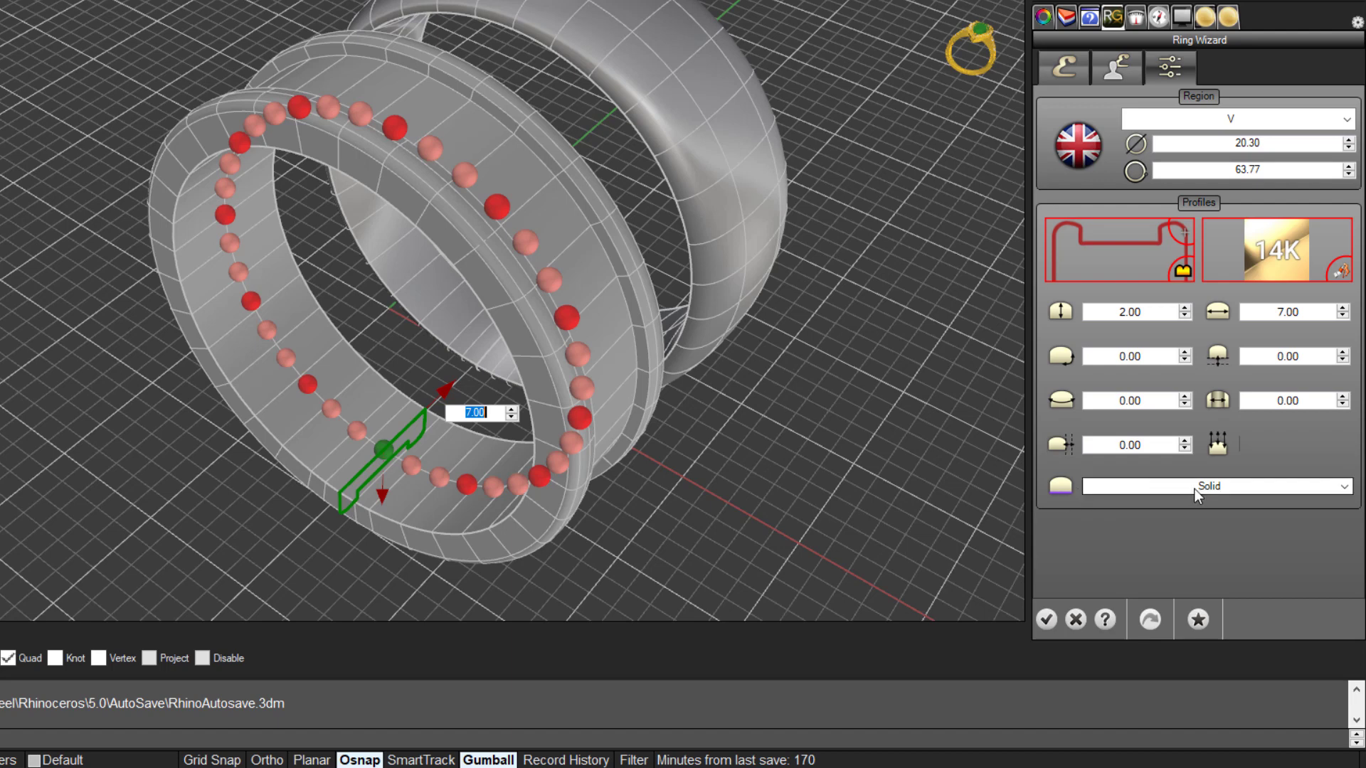
Set the inside of the grooved ring to Heavy and create the ring
left_click(1345, 488)
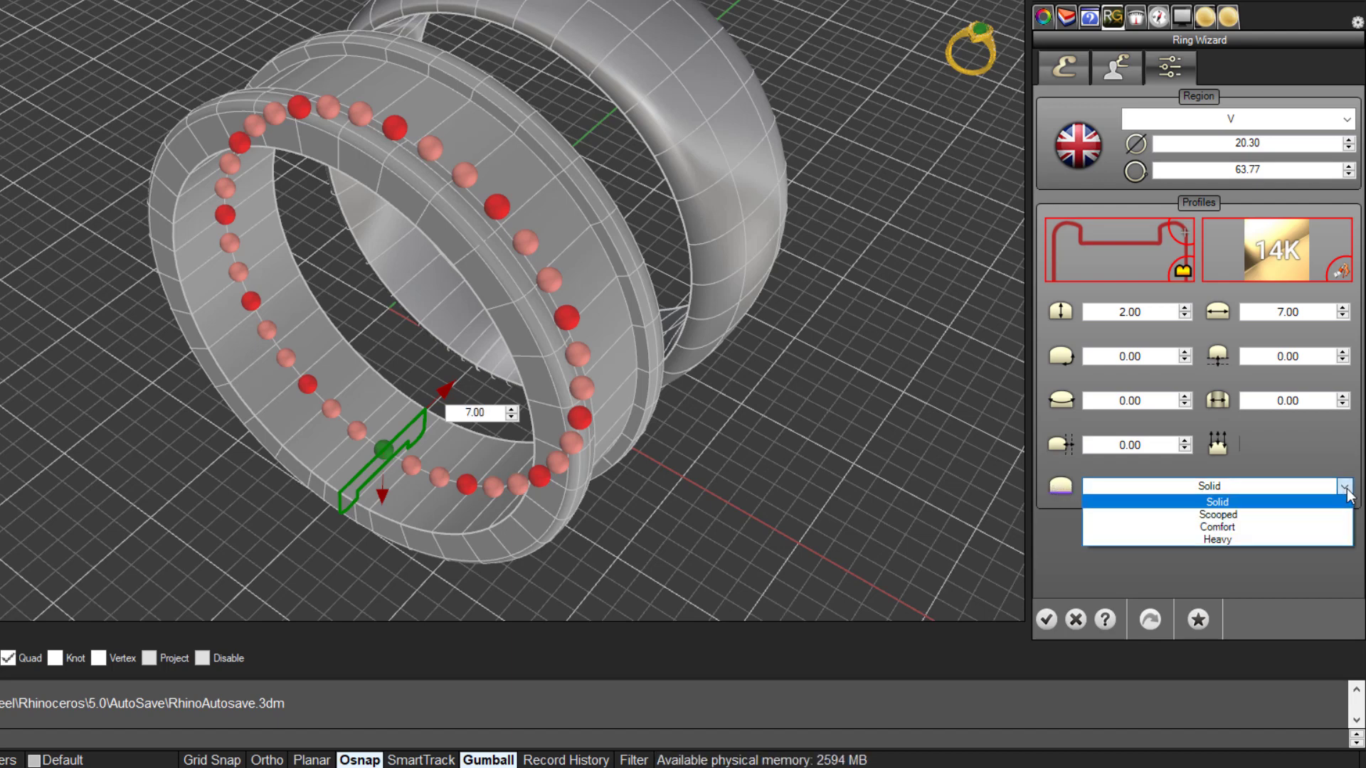
left_click(1296, 535)
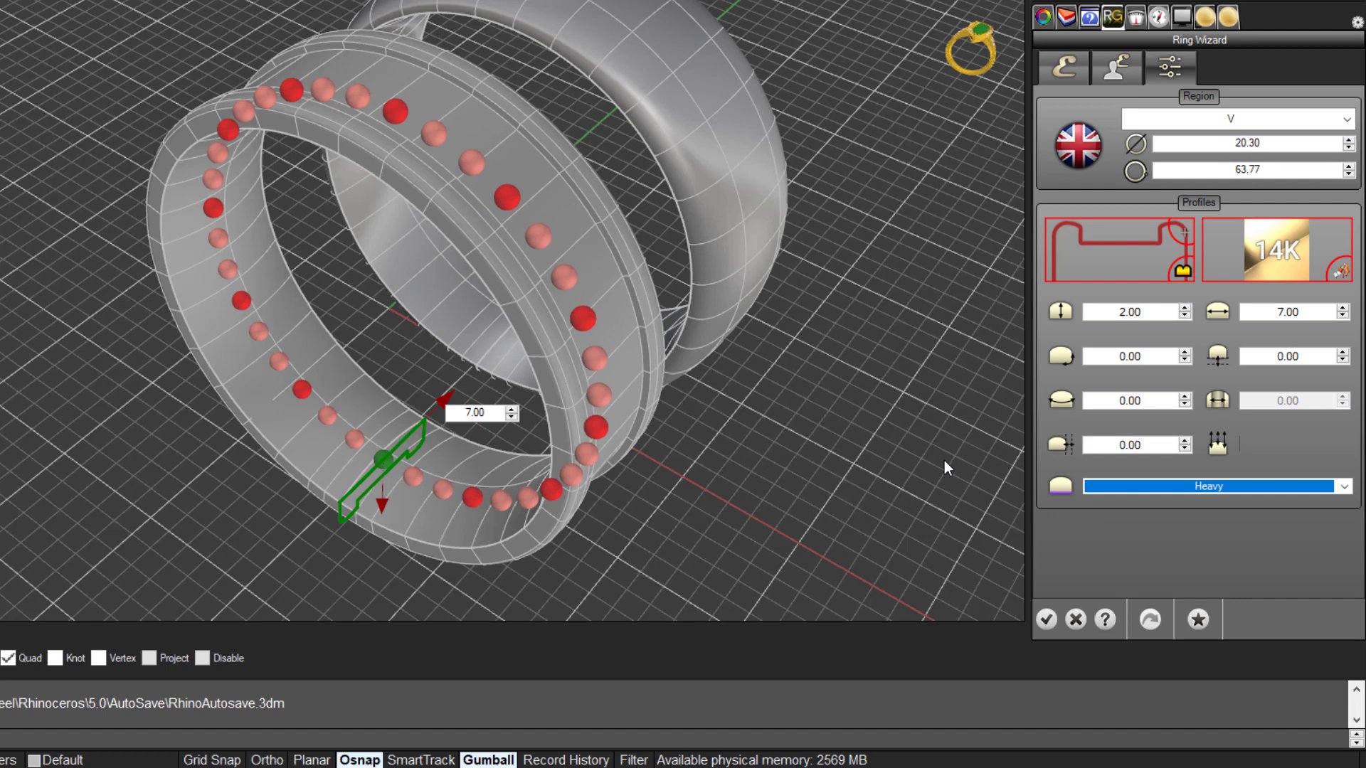
left_click(1050, 628)
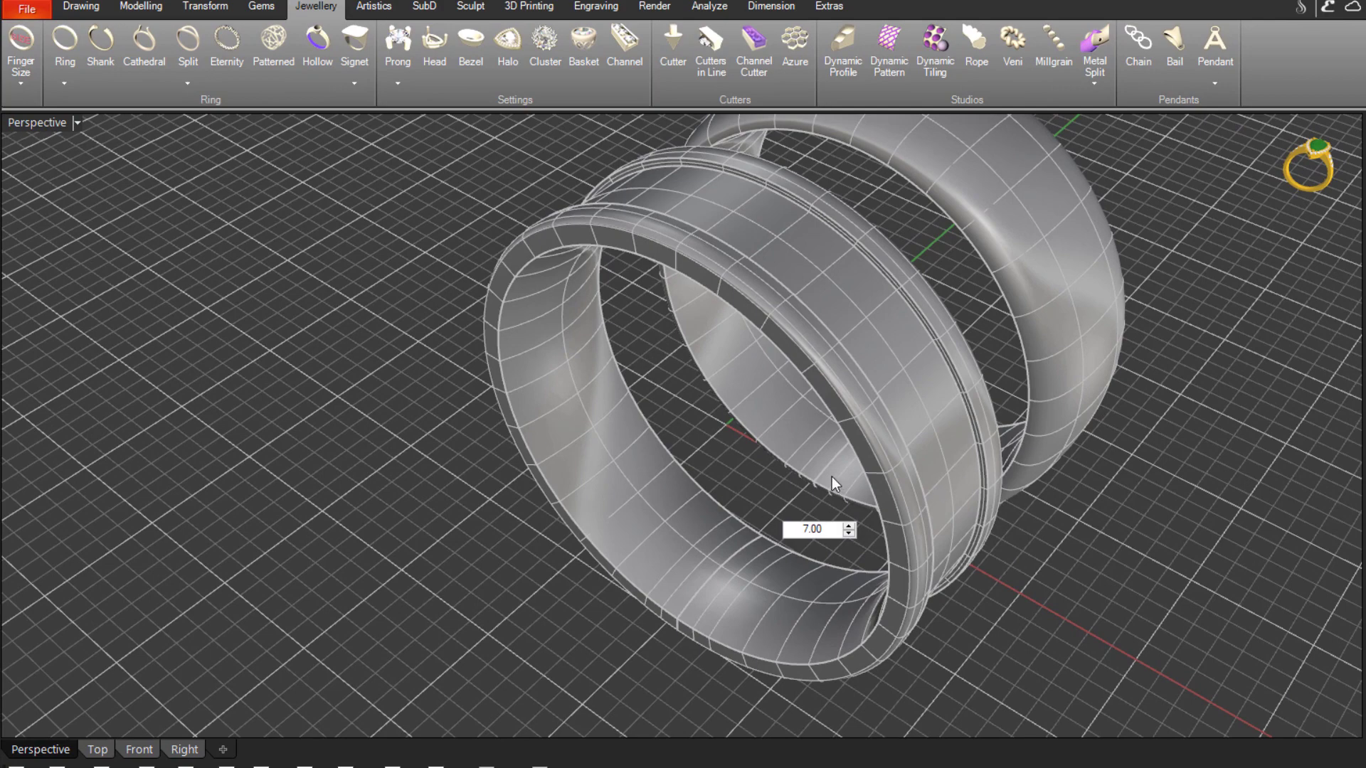
Move the grooved ring -12 mm along the green Y axis, away from the first band, and deselect it
left_click(948, 483)
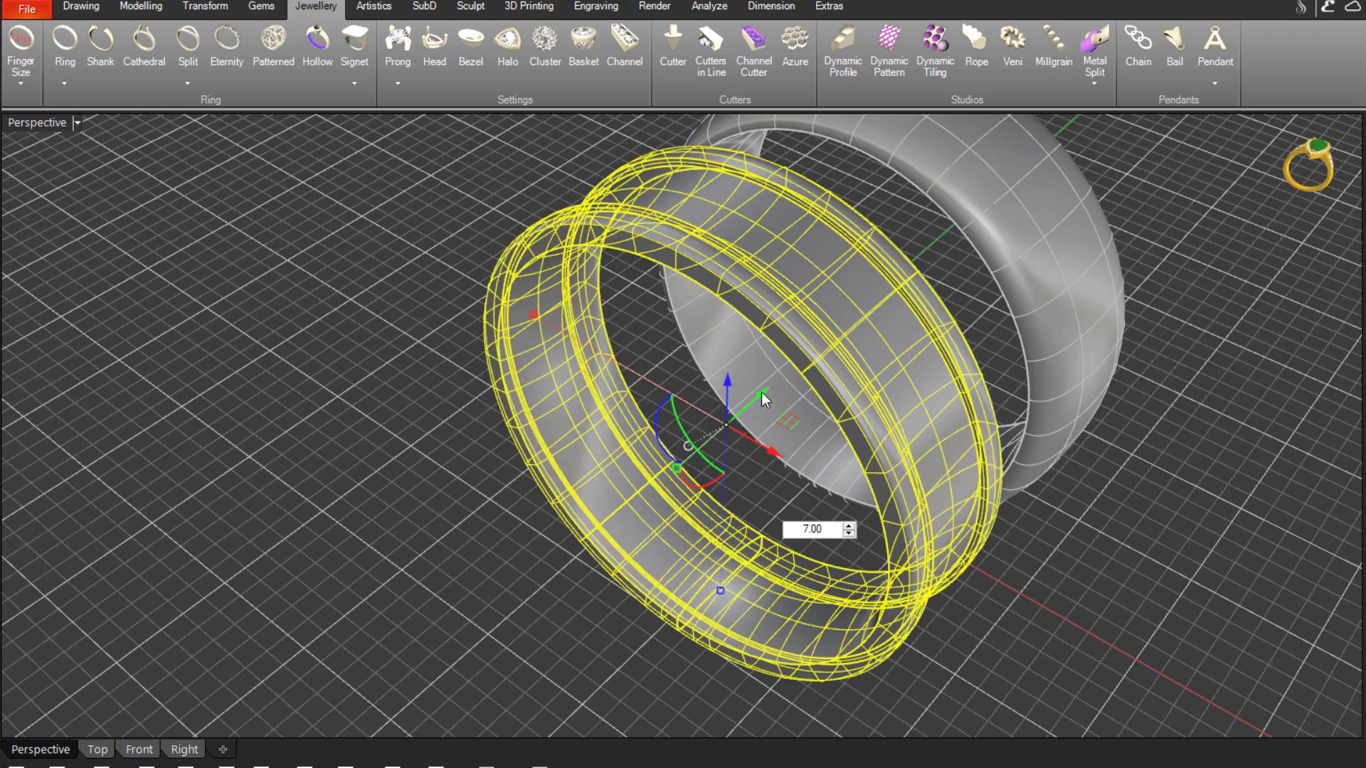
mouse_move(761, 395)
left_mouse_down()
mouse_move(722, 339)
mouse_move(774, 375)
mouse_move(701, 439)
mouse_move(779, 355)
mouse_move(732, 423)
mouse_move(796, 366)
mouse_move(788, 397)
left_mouse_up()
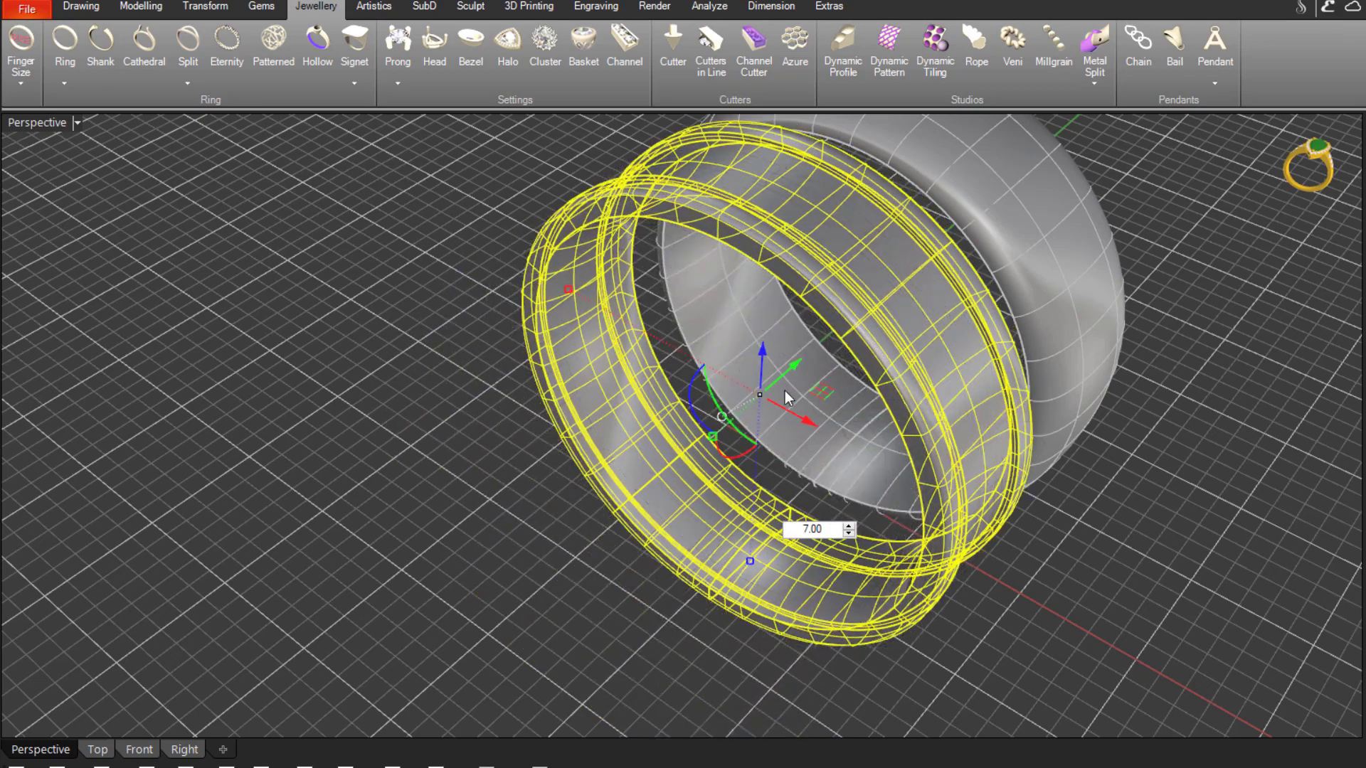
left_click(794, 364)
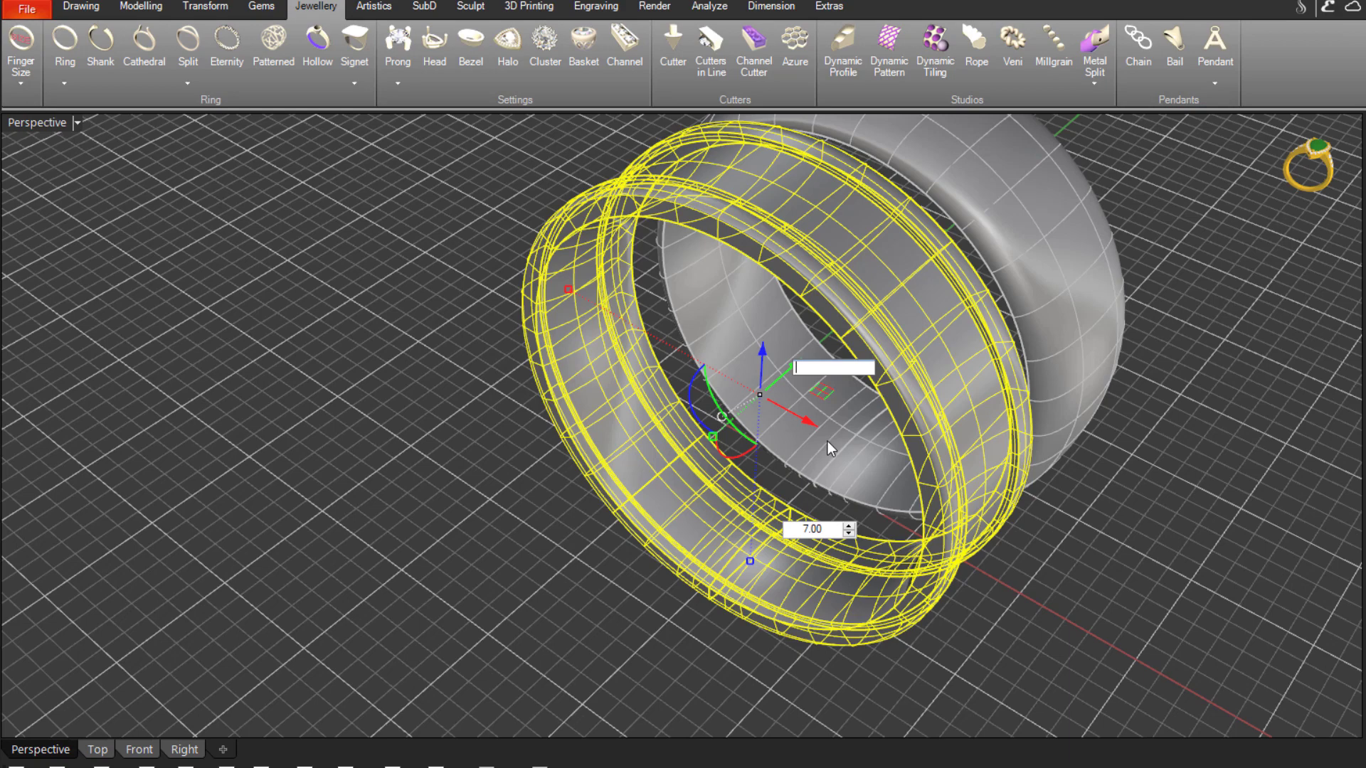
type("-12")
key("Return")
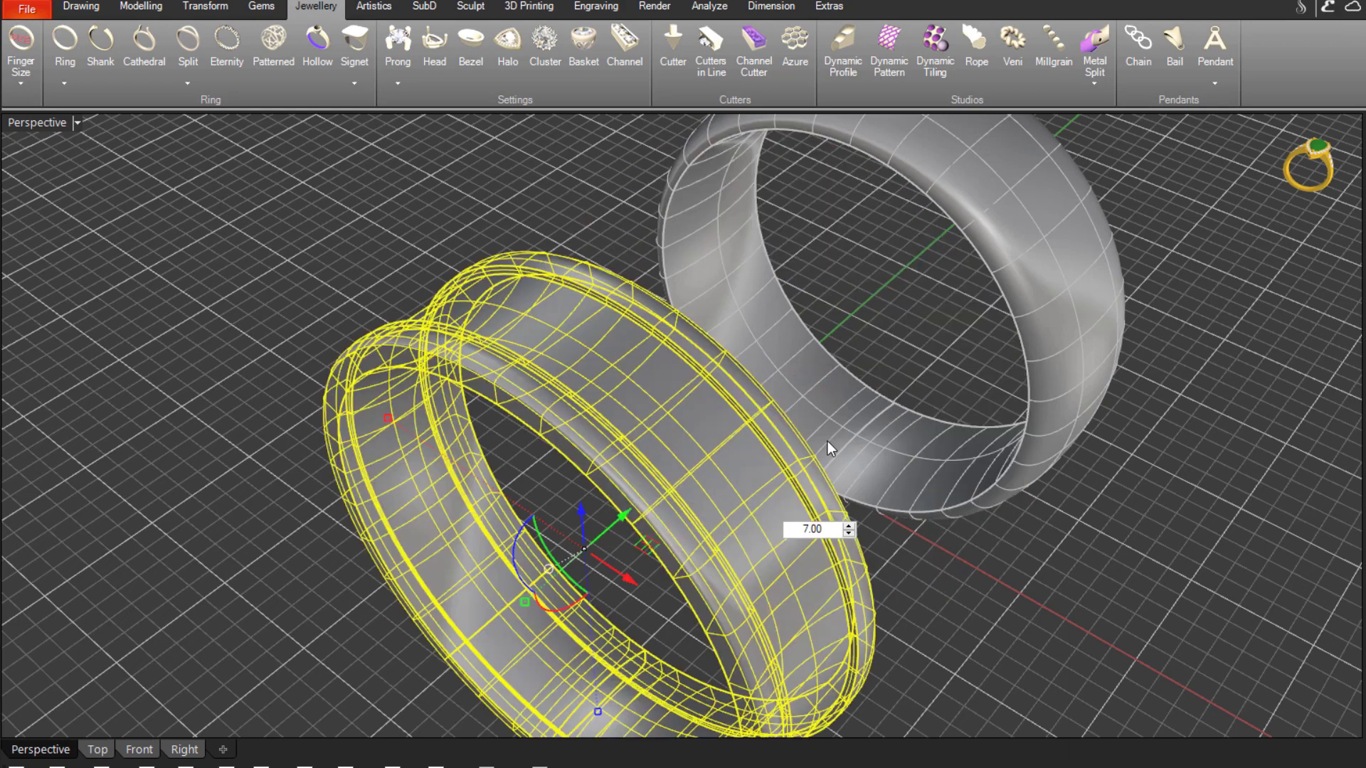
key("Escape")
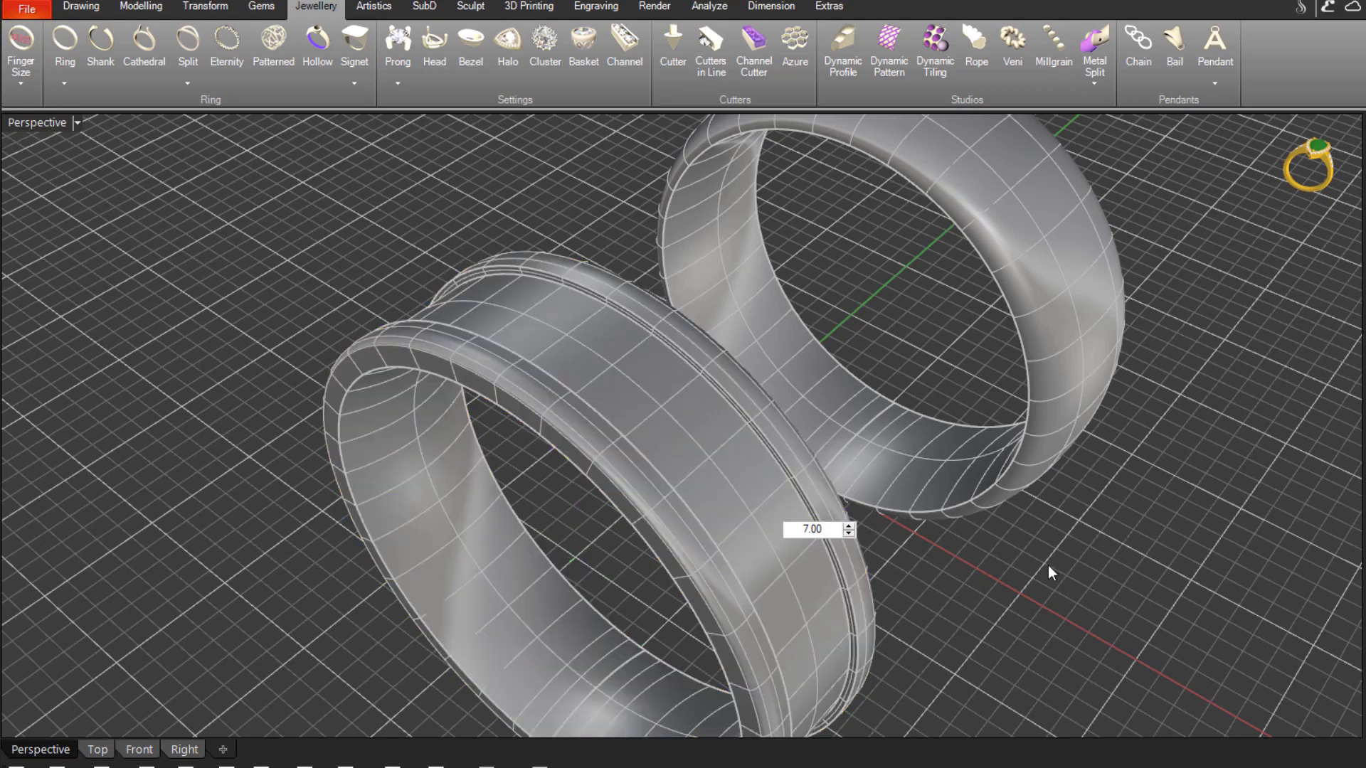
Start a third ring from Ring Wizard template 002 and keep its inside option at Solid
right_click_drag(1047, 565, 972, 576)
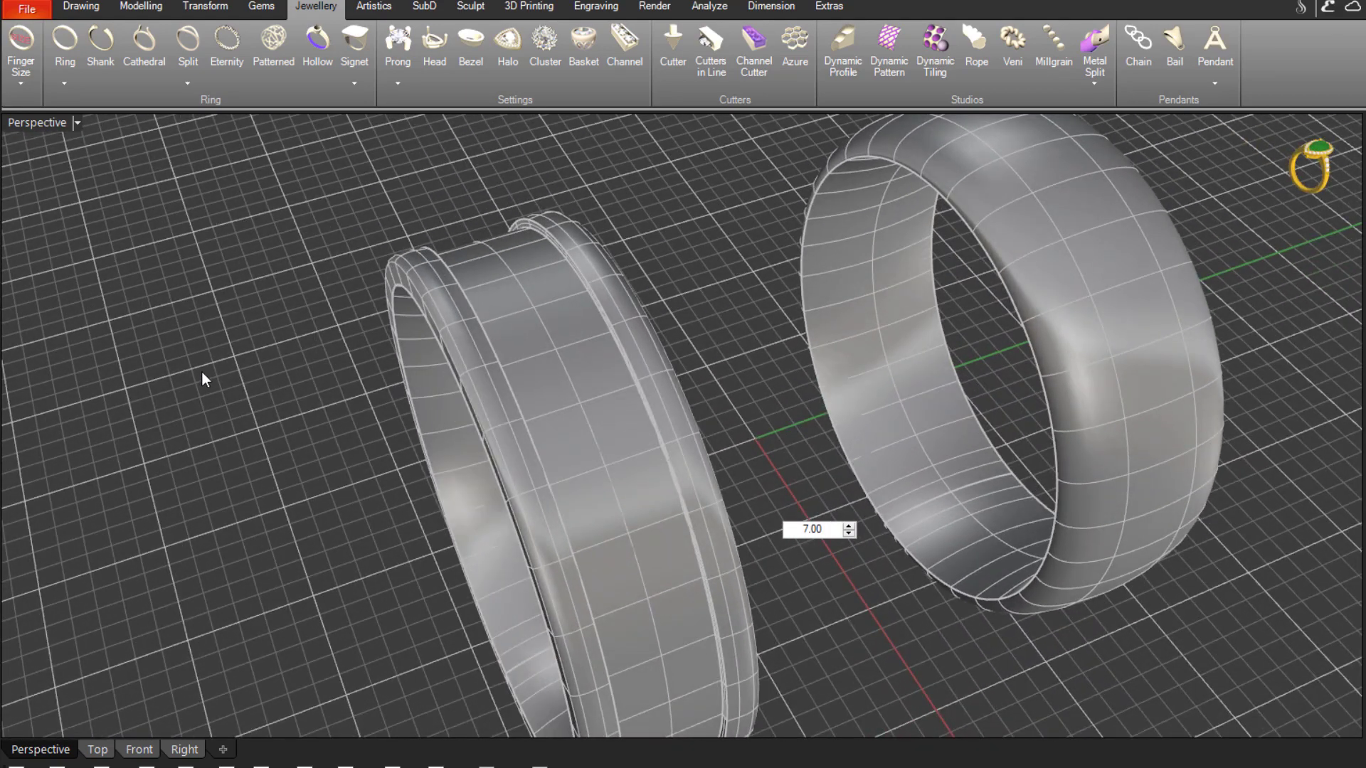
left_click(65, 84)
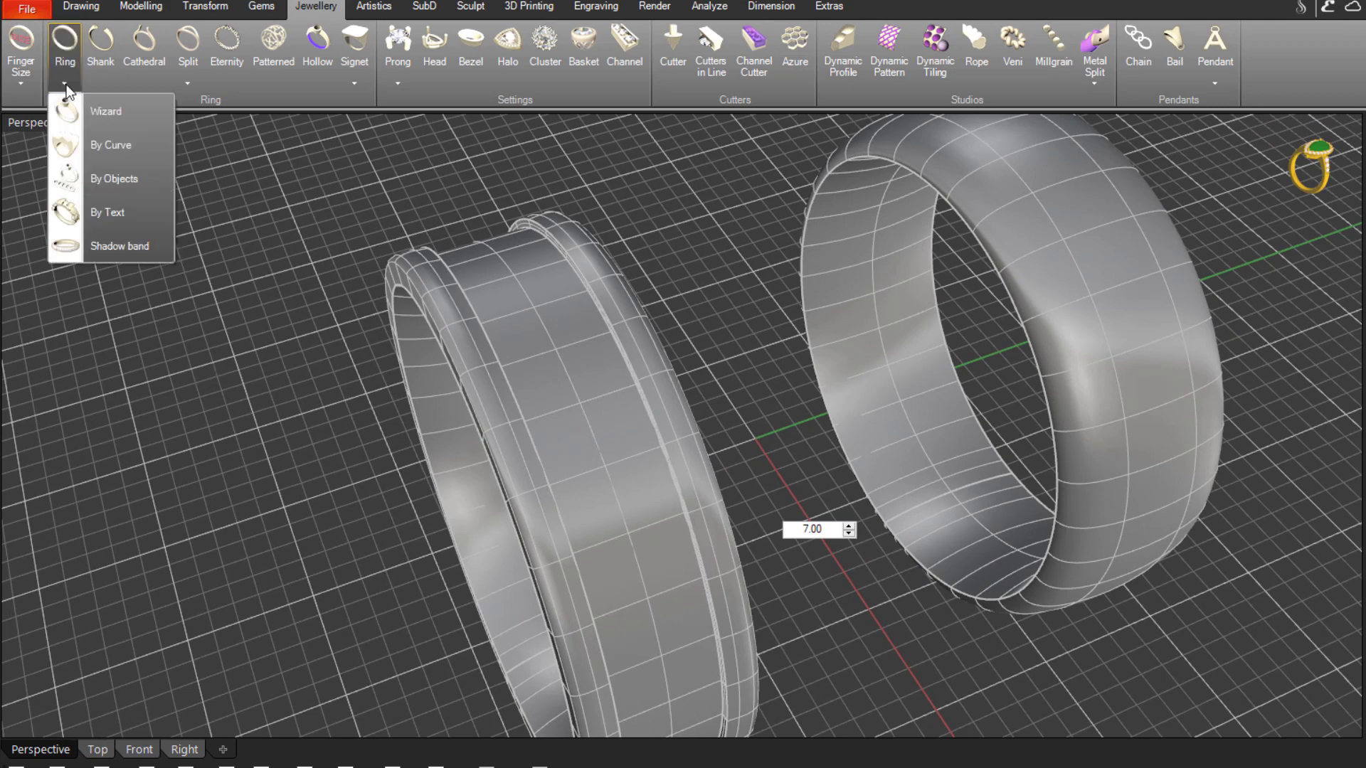
left_click(153, 114)
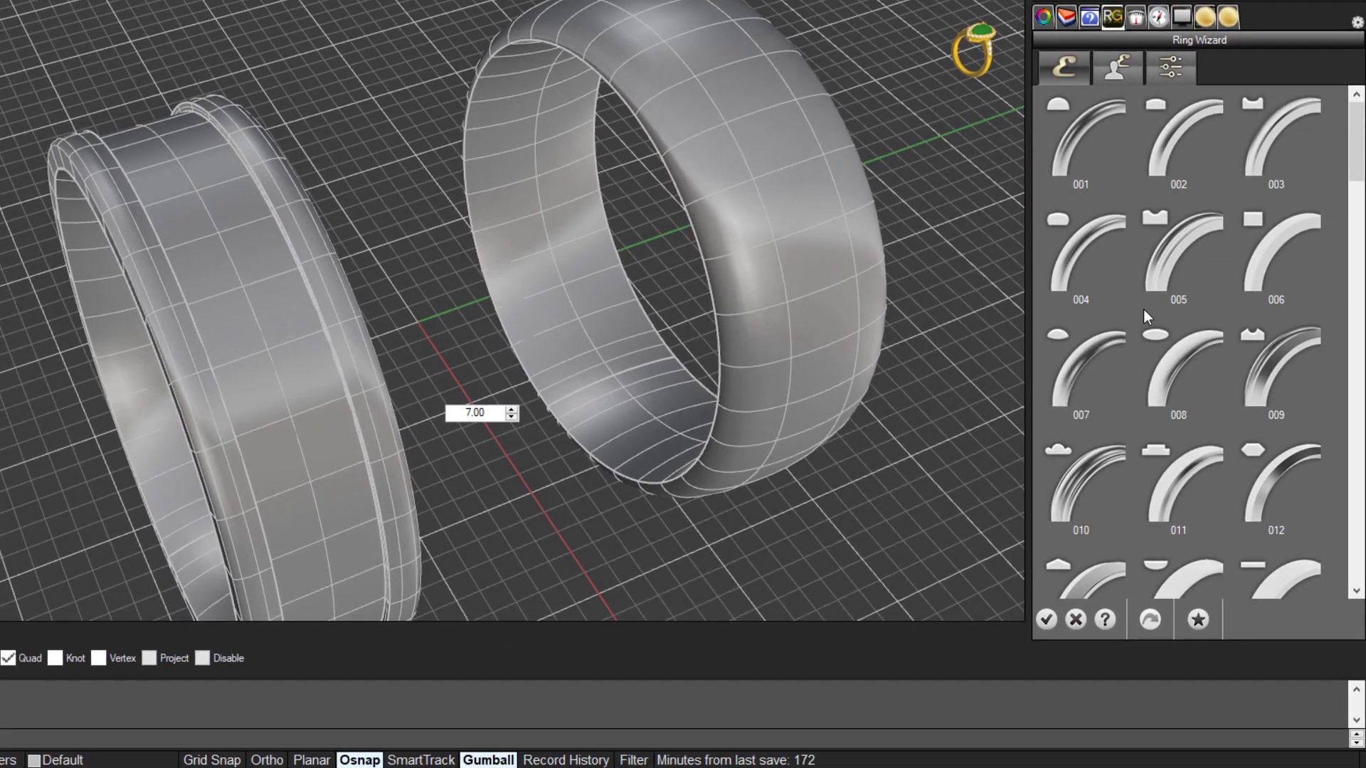
left_click(1171, 138)
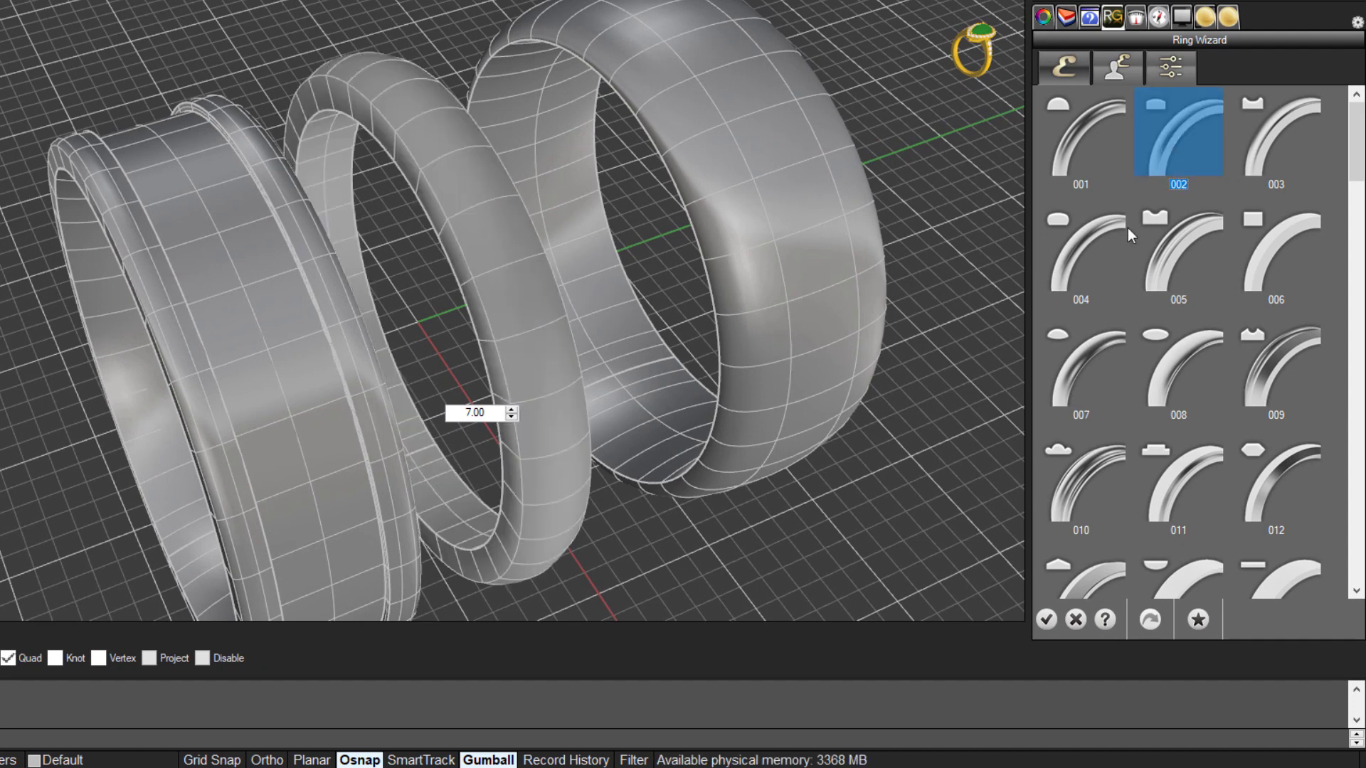
left_click(1173, 76)
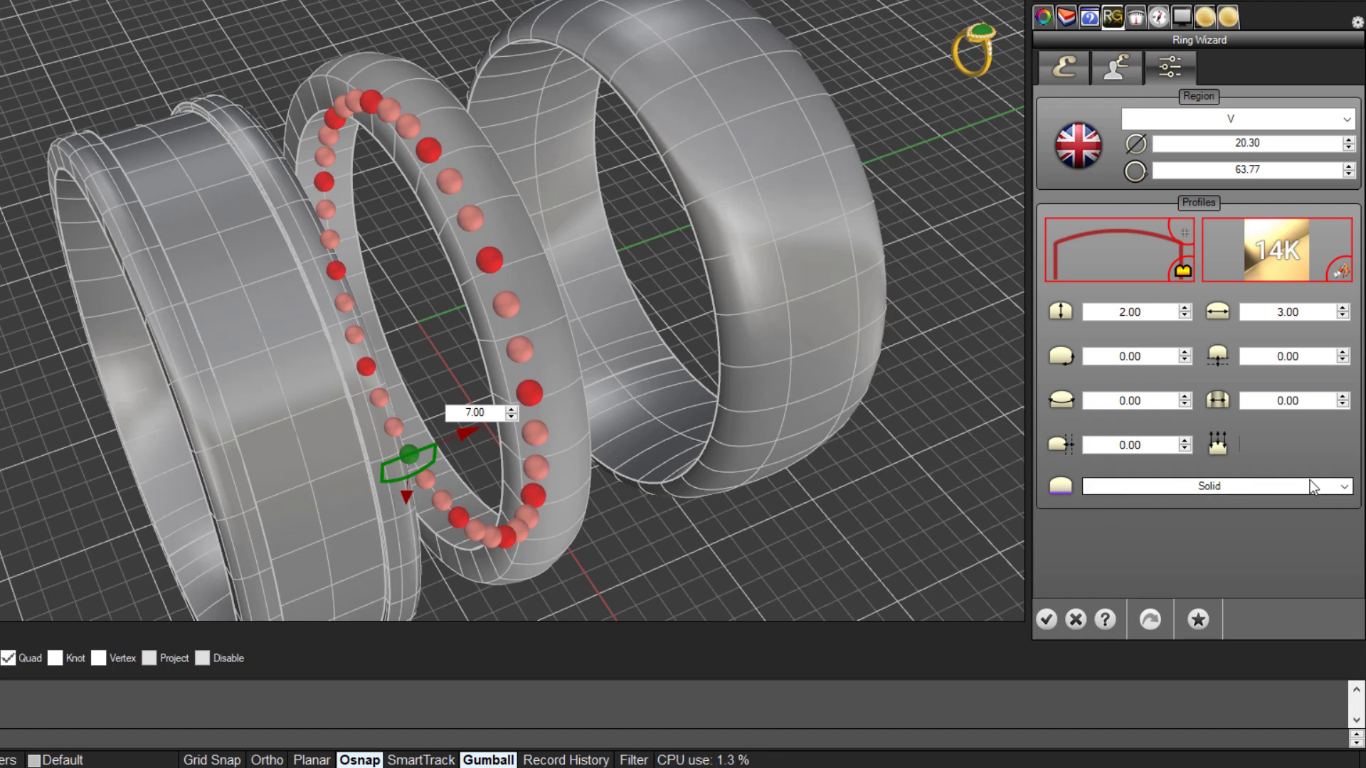
left_click(1344, 487)
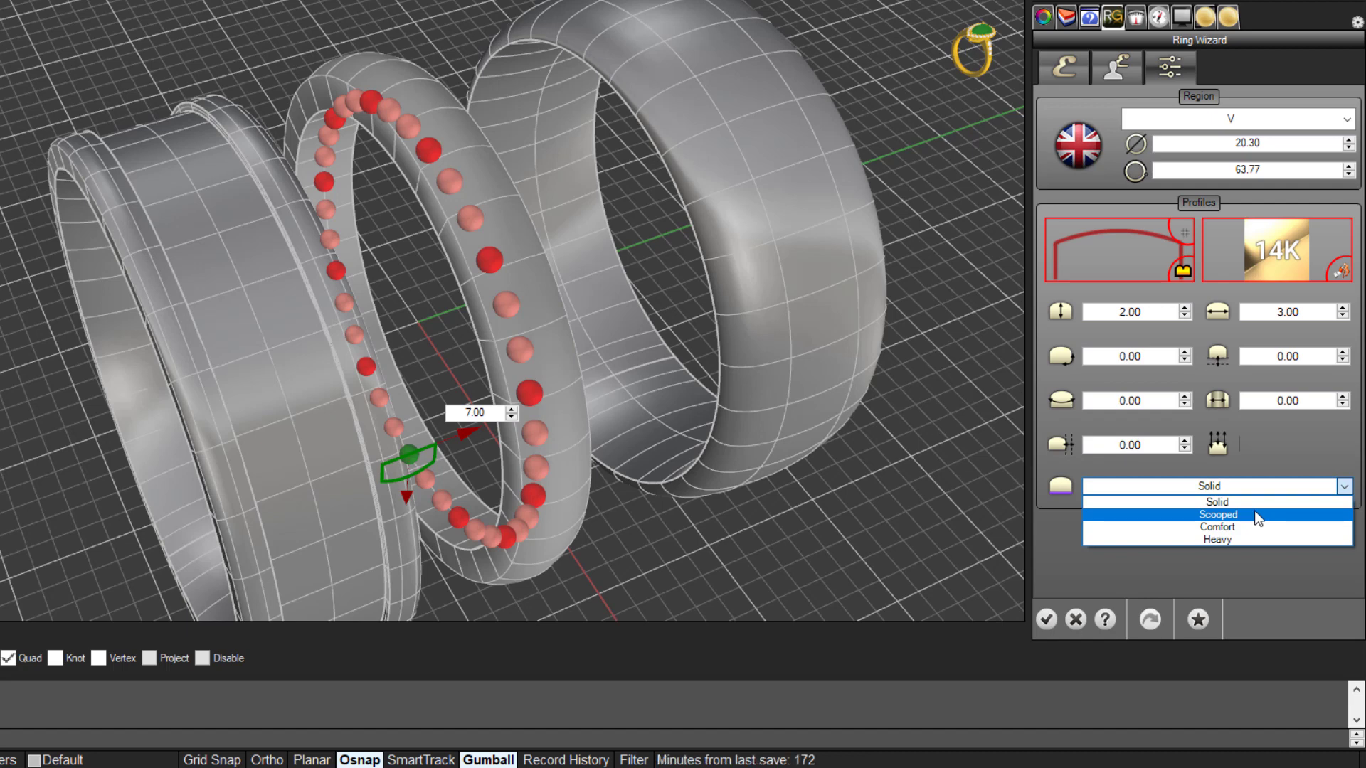
left_click(1273, 441)
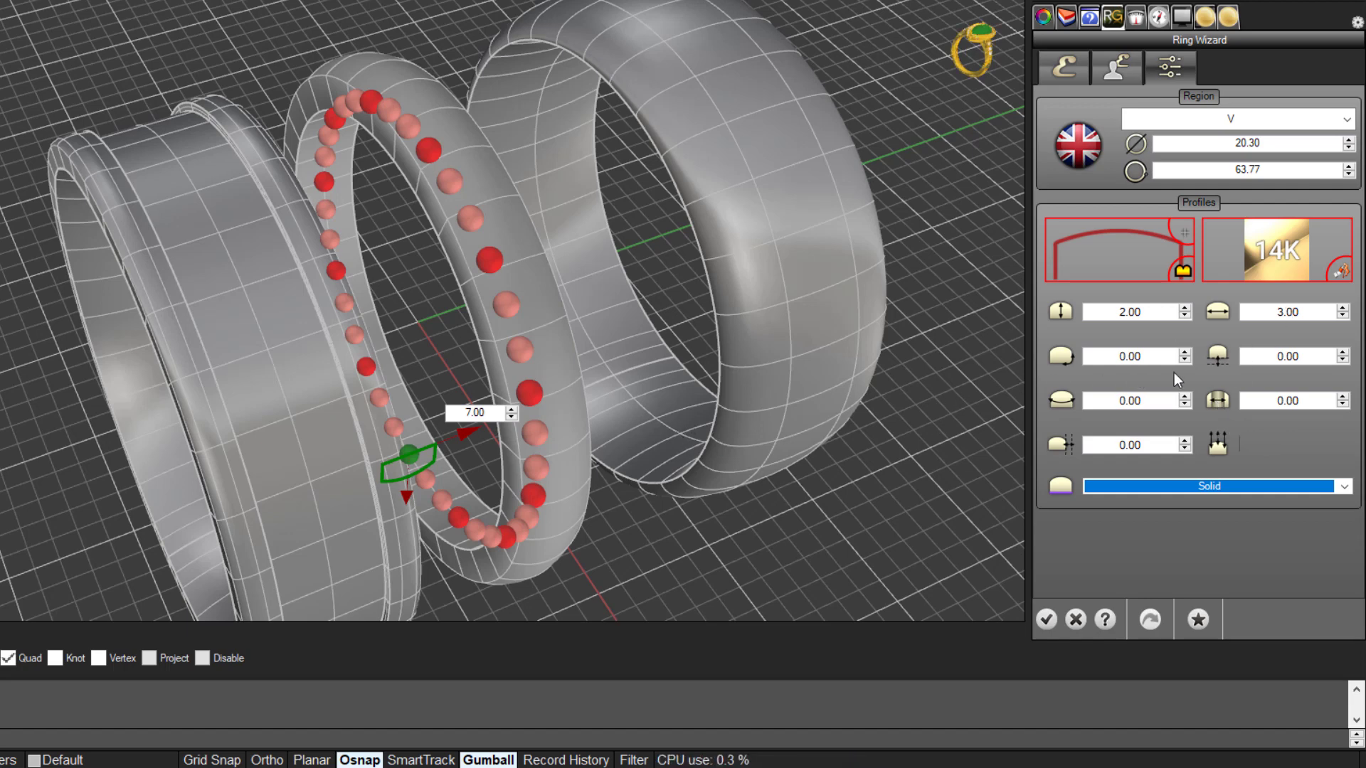
Set the third ring's width to 7 mm
left_click(1240, 307)
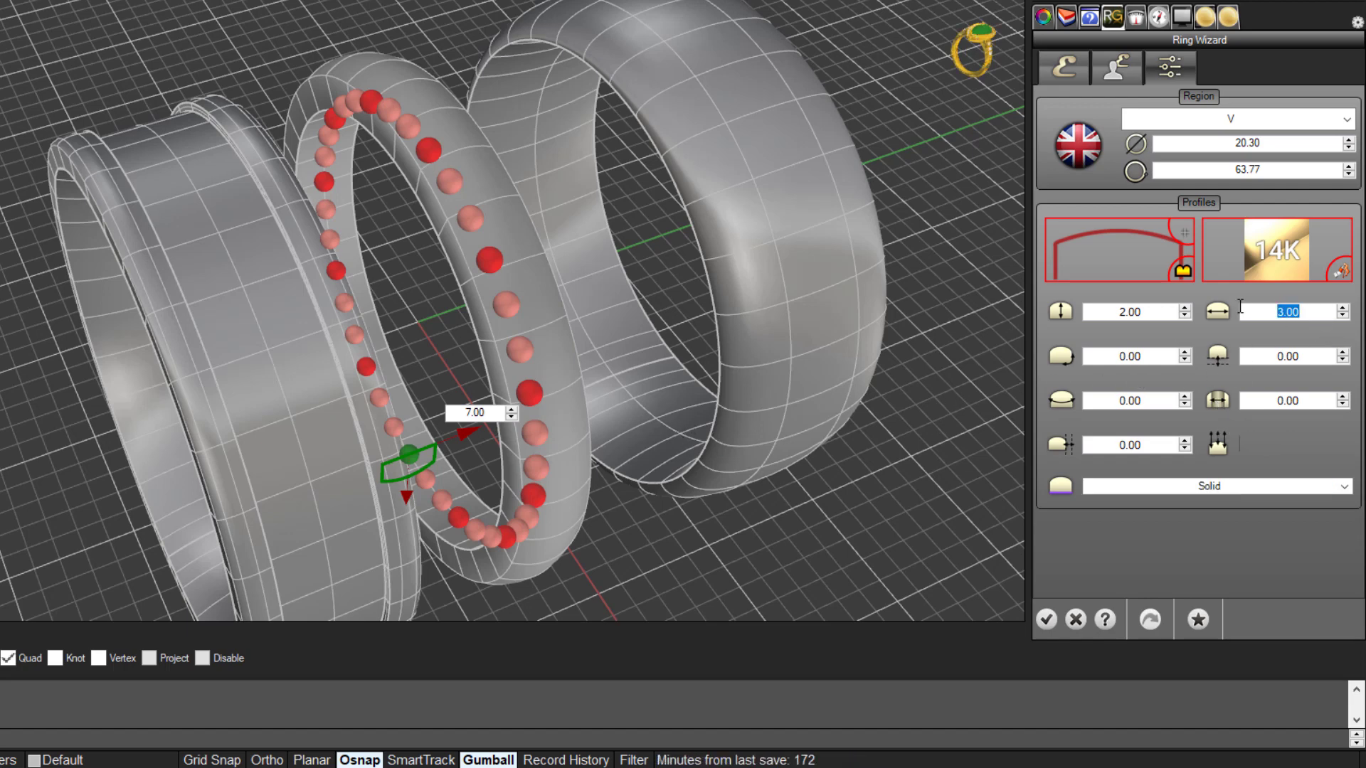
type("7")
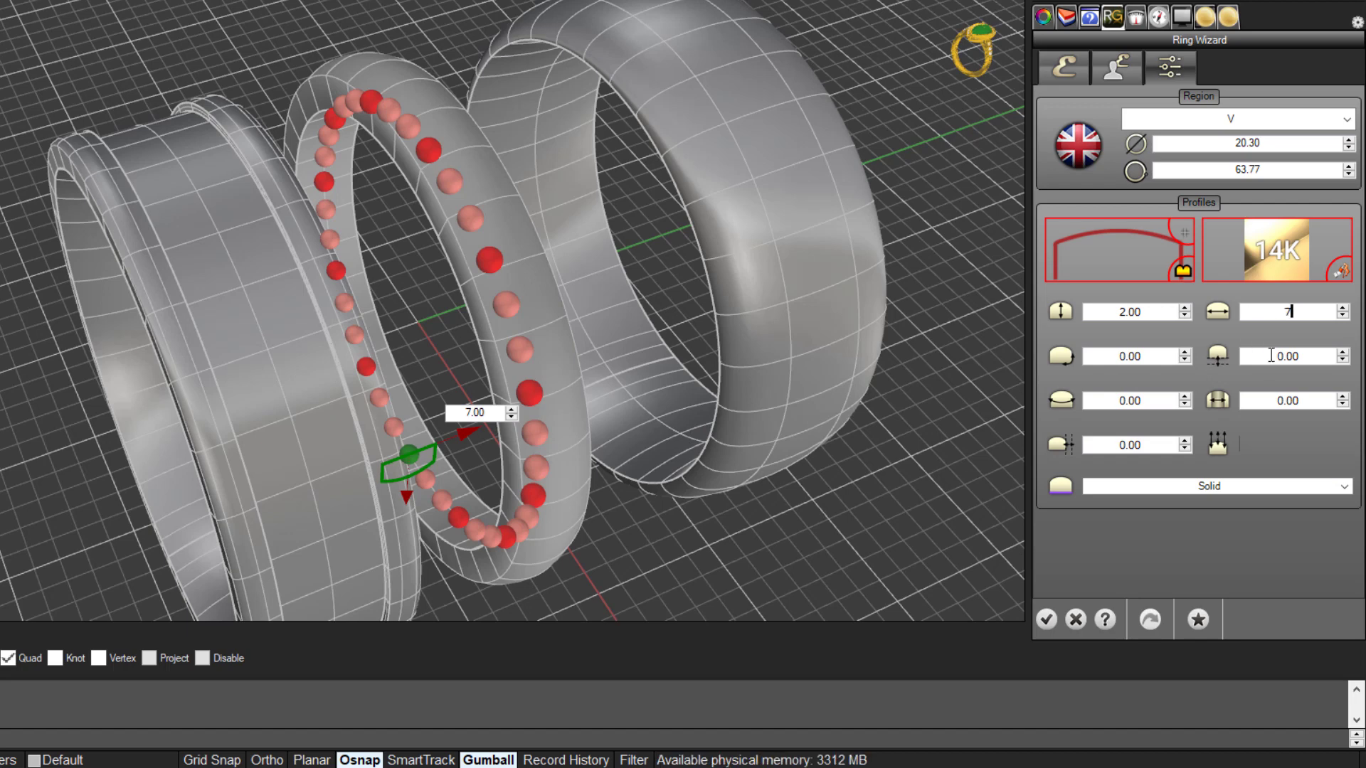
left_click(904, 503)
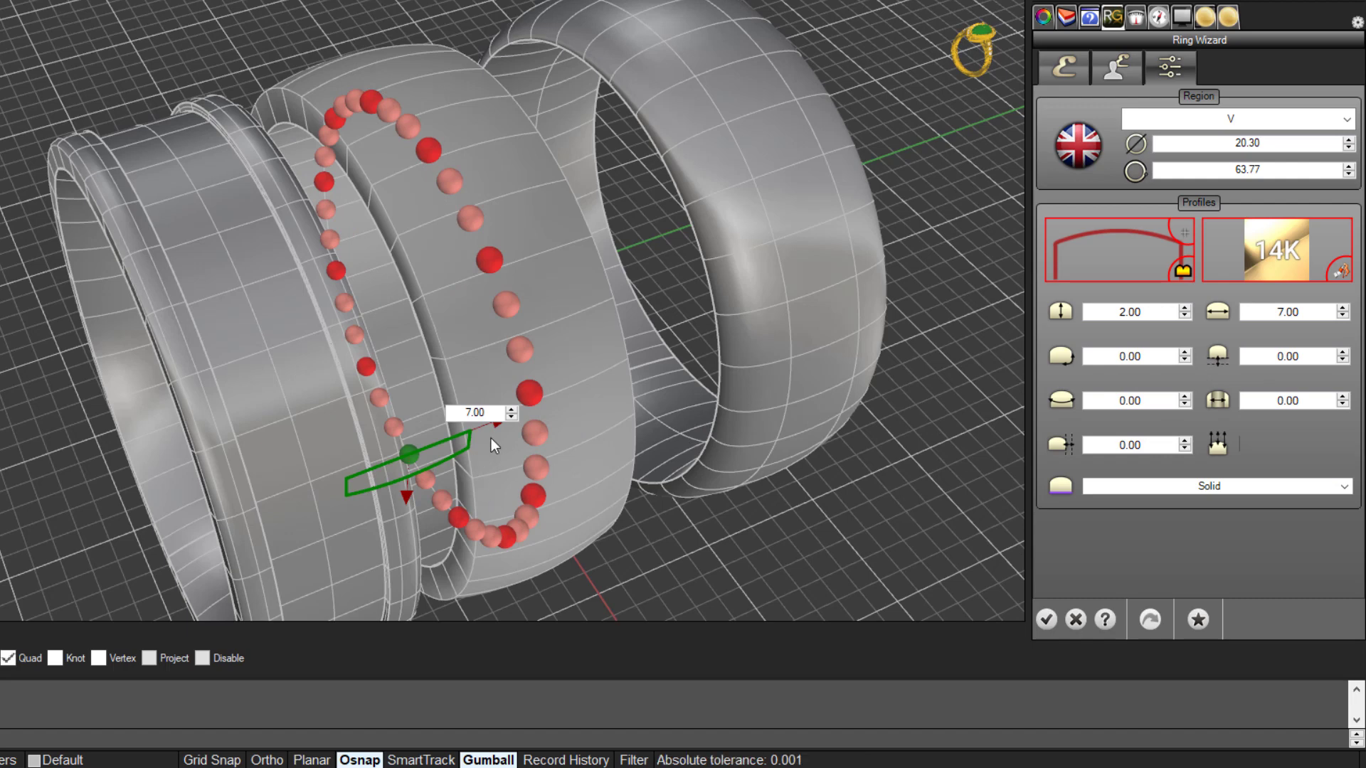
left_click(512, 415)
key("Home")
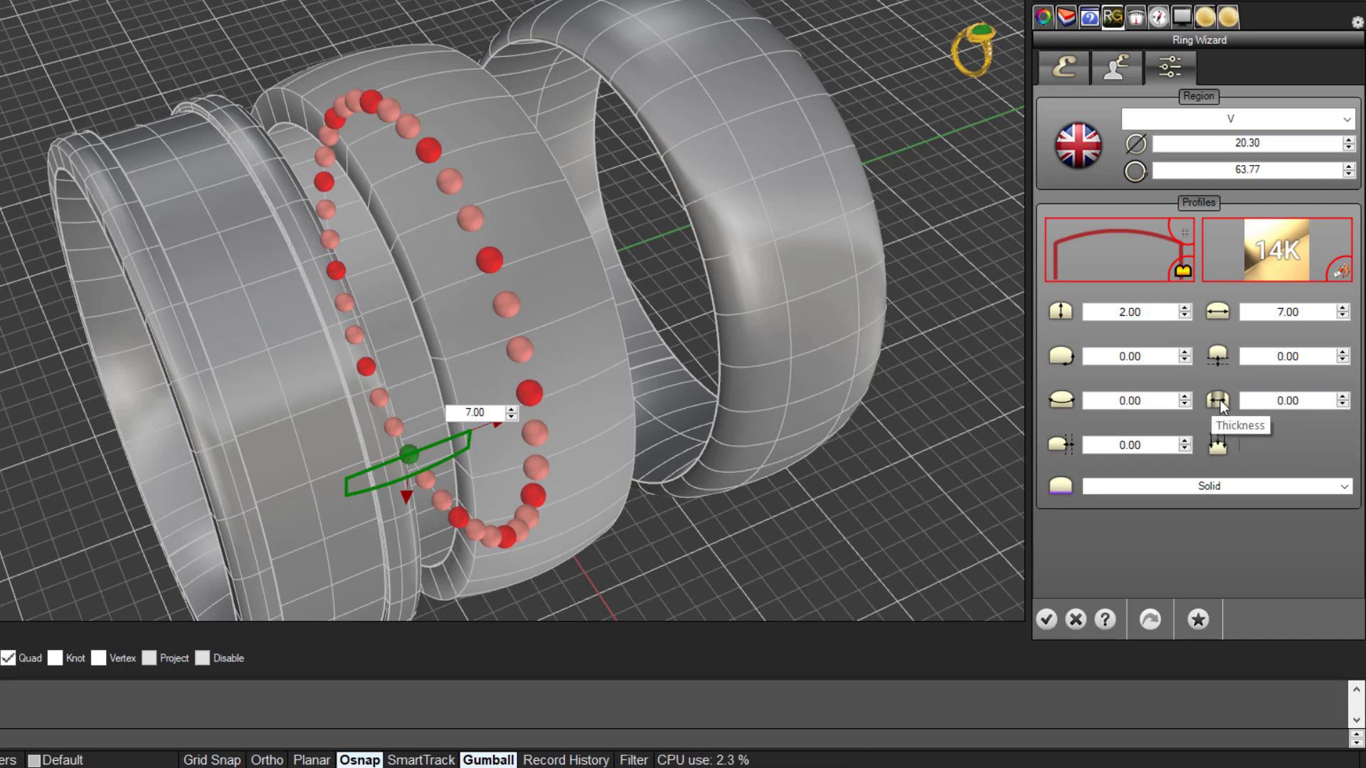
Try the third ring with a 1 mm thickness and the Scooped inside option
left_click(1302, 400)
left_click_drag(1301, 400, 1264, 400)
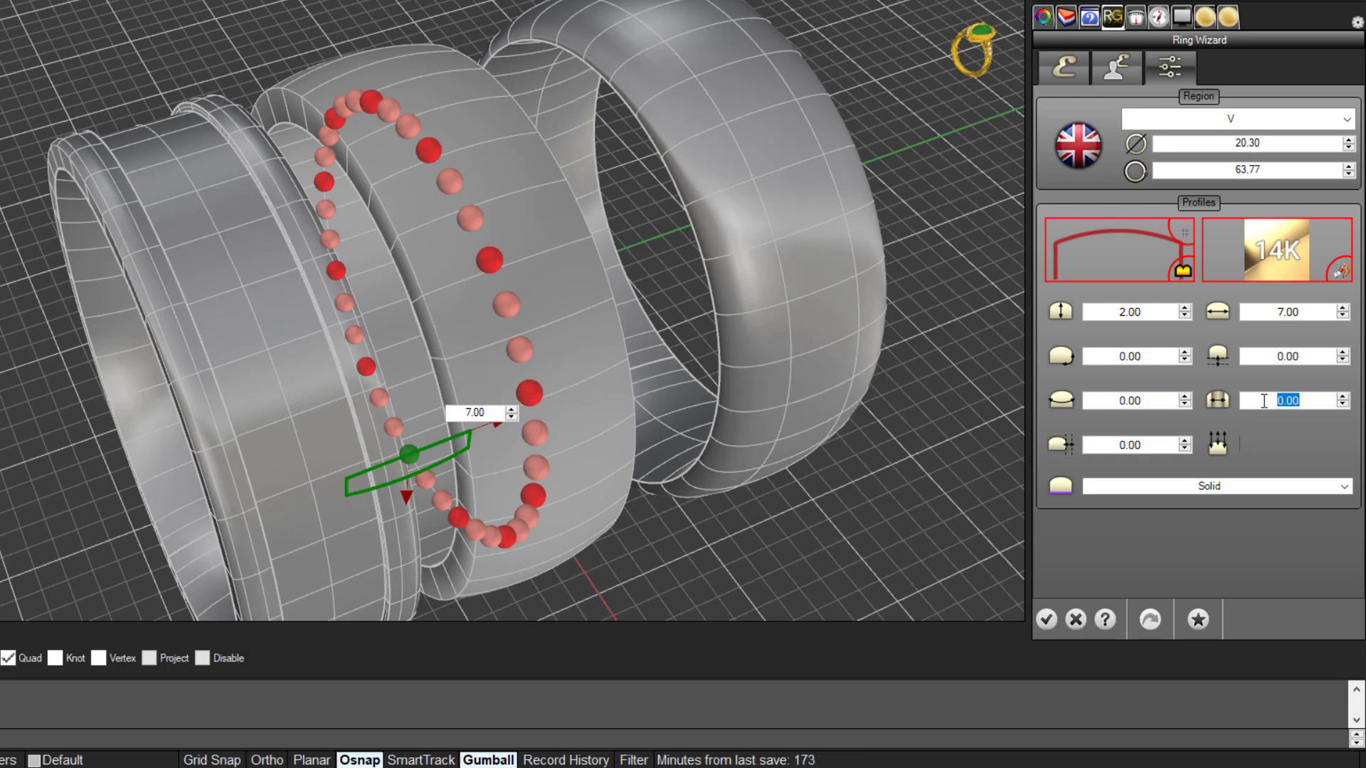
type("1")
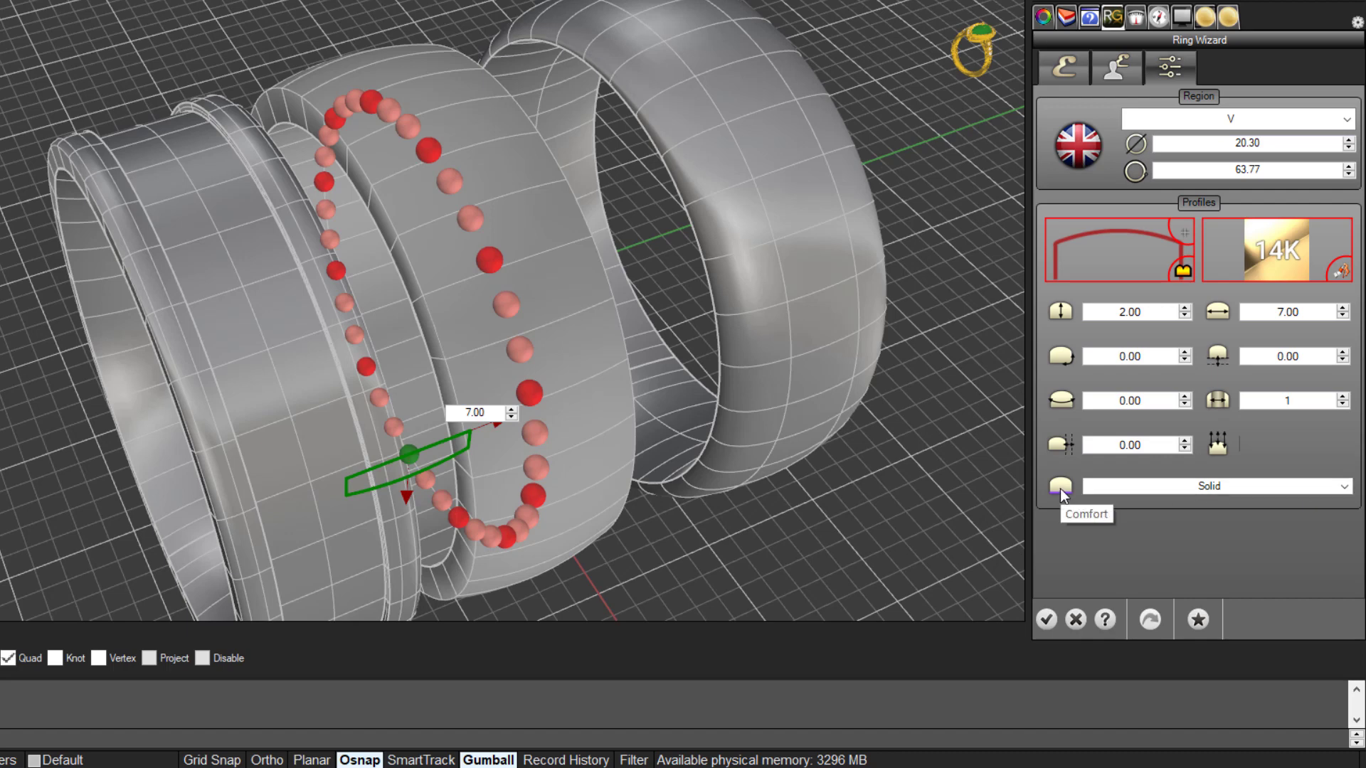
left_click(1320, 488)
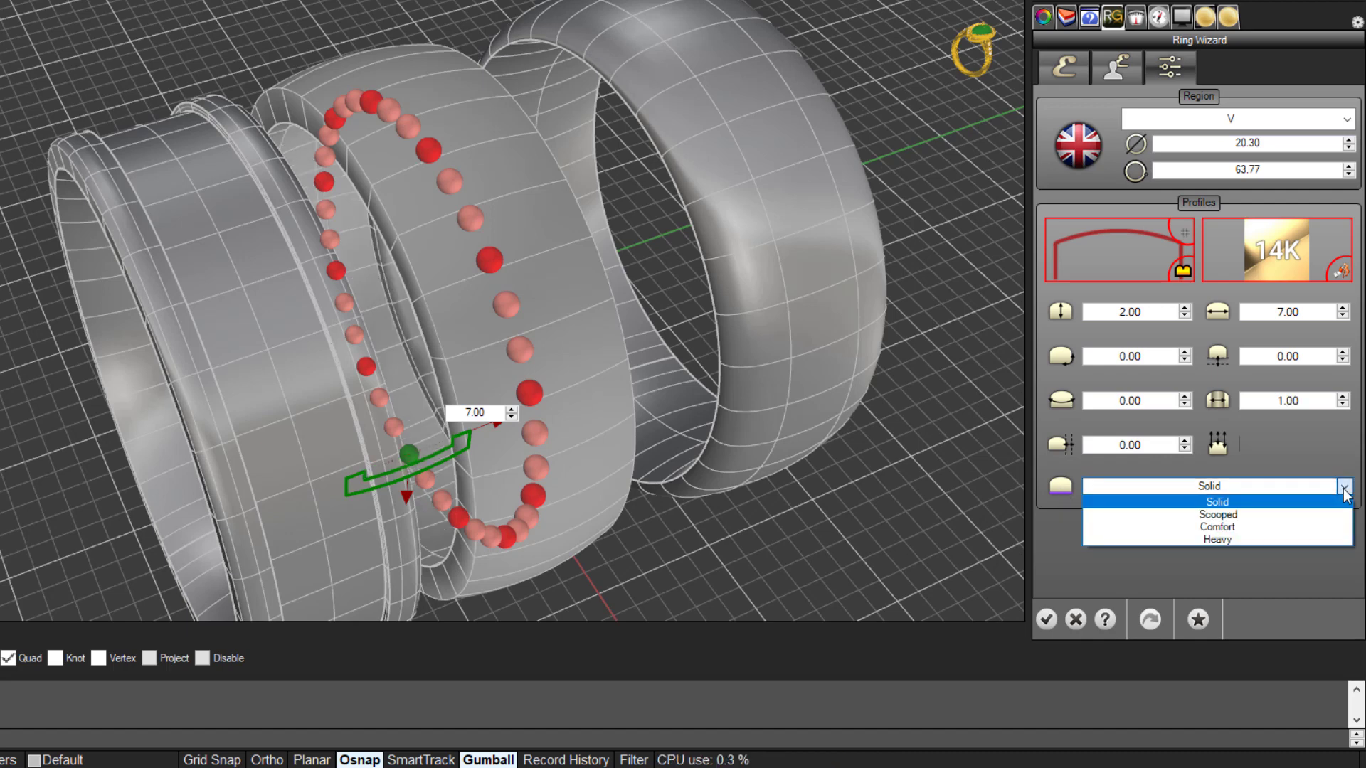
left_click(1238, 514)
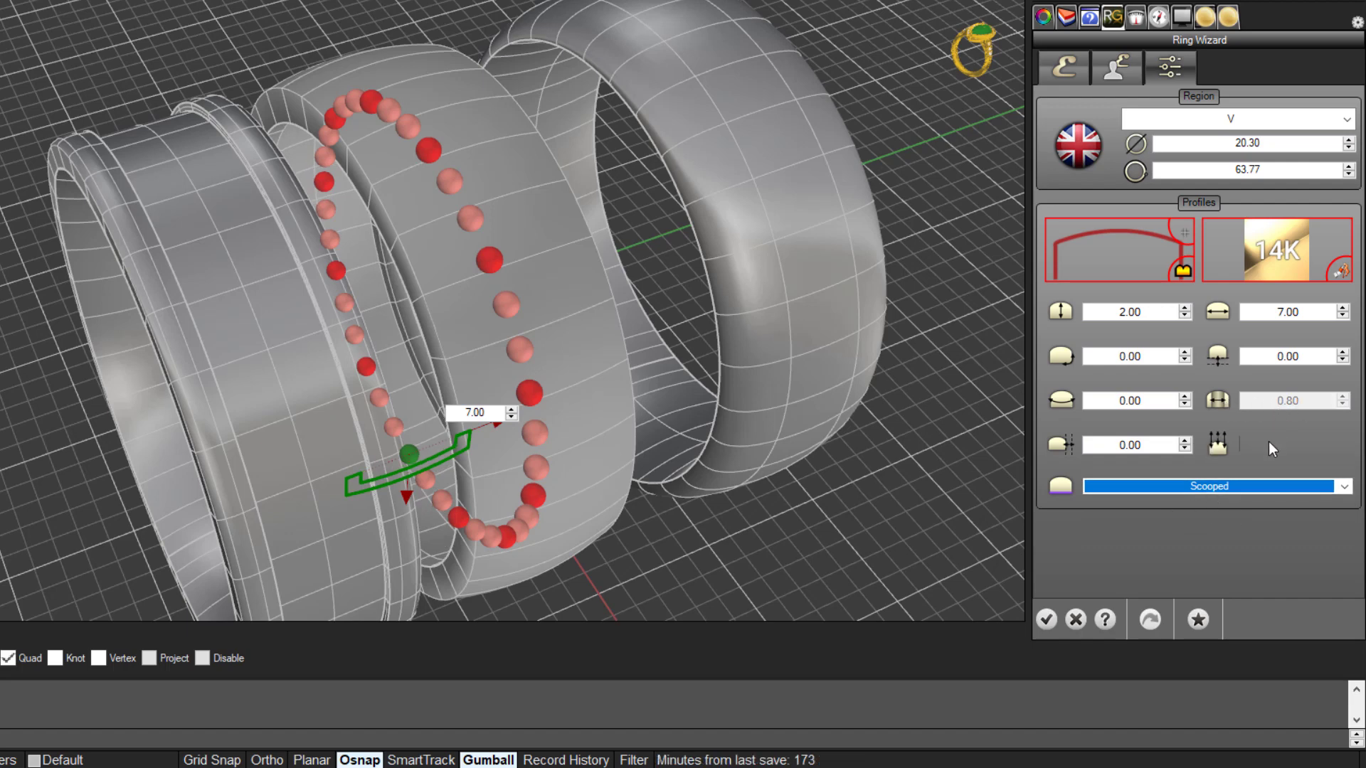
Return the third ring's inside to Solid and raise its thickness to 1 mm
left_click(1342, 404)
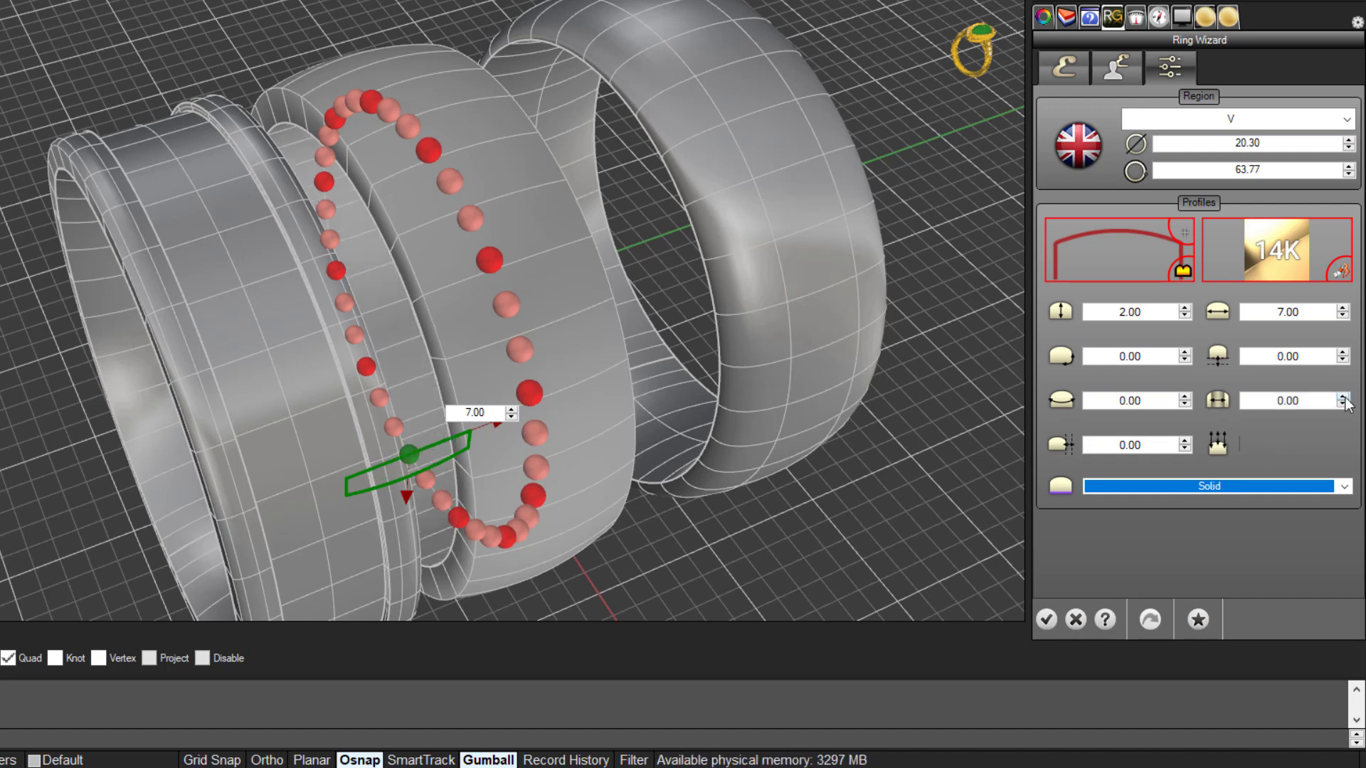
left_click(1342, 397)
left_click(1342, 398)
left_click(1343, 398)
left_click(1342, 398)
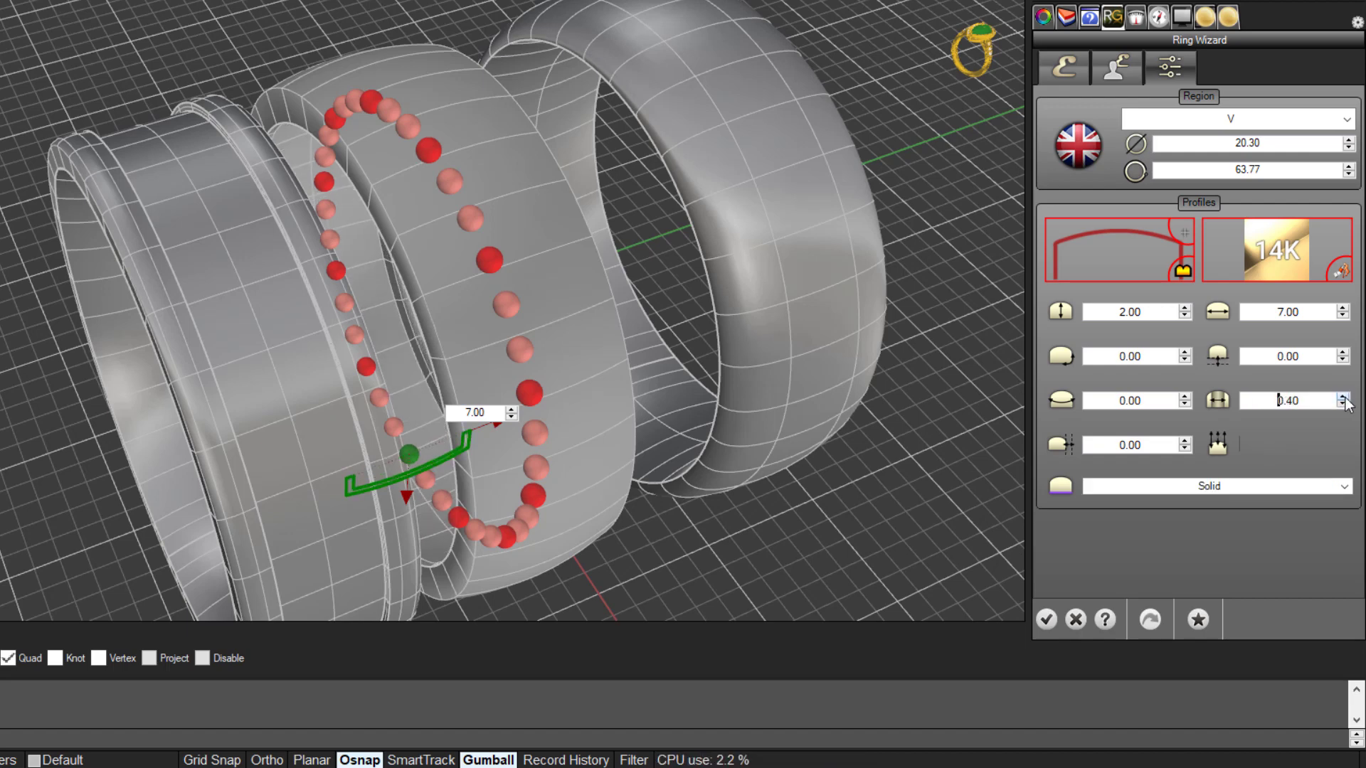
left_click(1342, 398)
left_click(1343, 397)
left_click(1342, 398)
left_click(1342, 397)
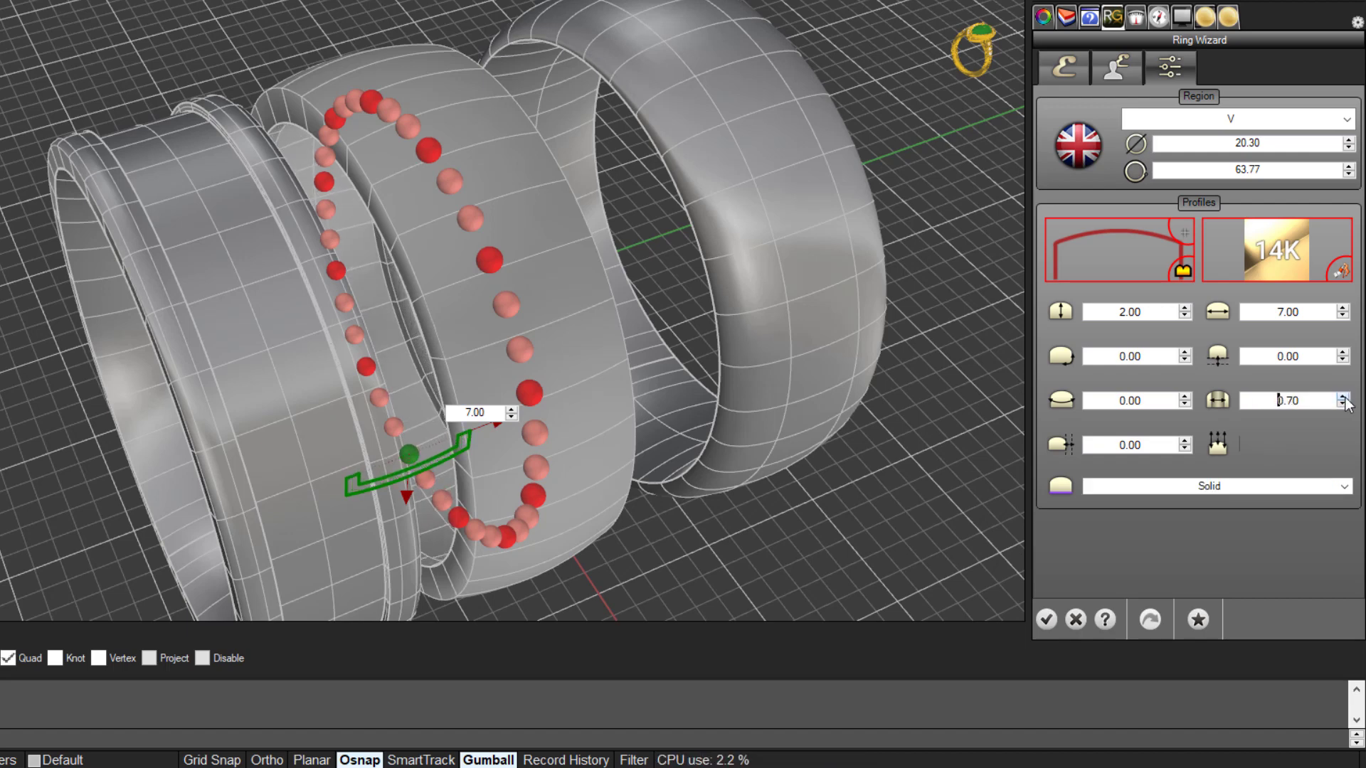
left_click(1342, 398)
left_click(1342, 397)
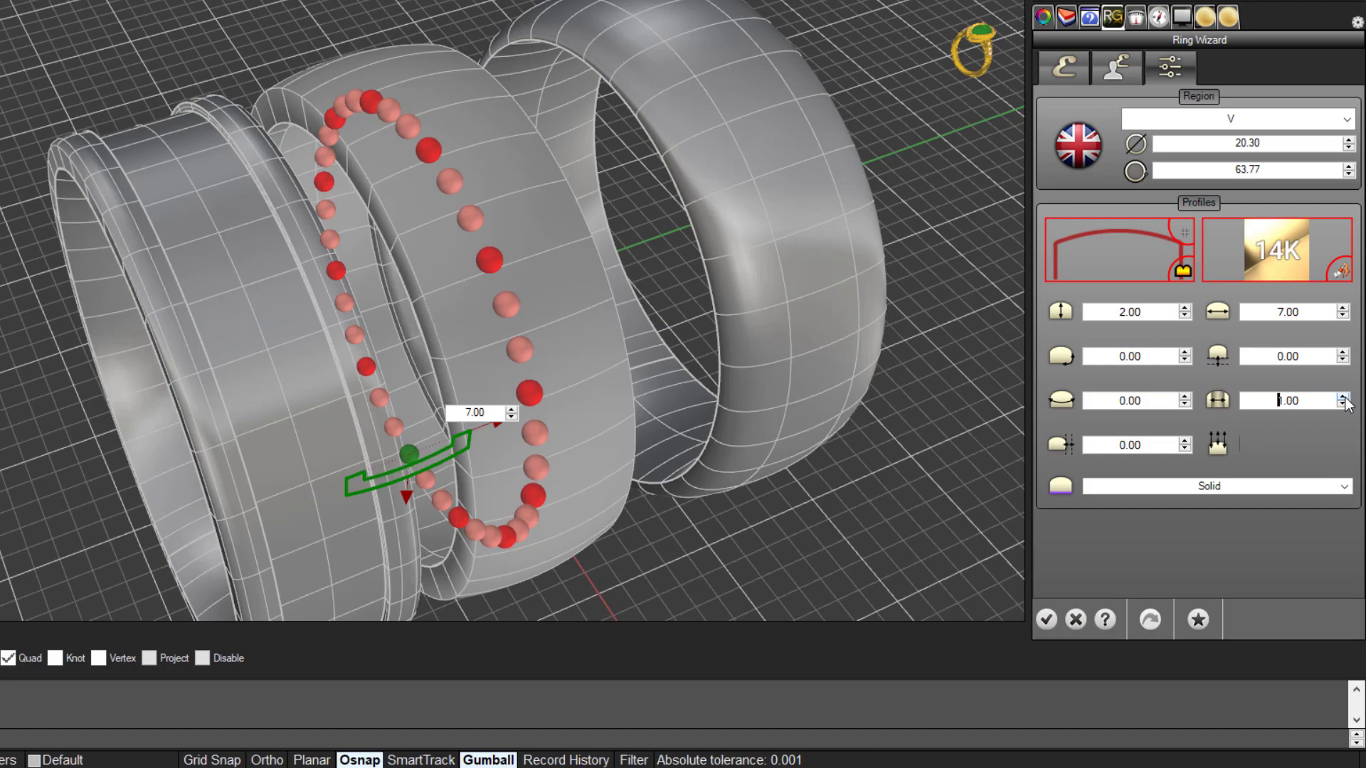
Keep the inside option at Solid, set the third ring's thickness to 1.20 mm and create the ring
right_click_drag(794, 471, 848, 434)
left_click(1343, 487)
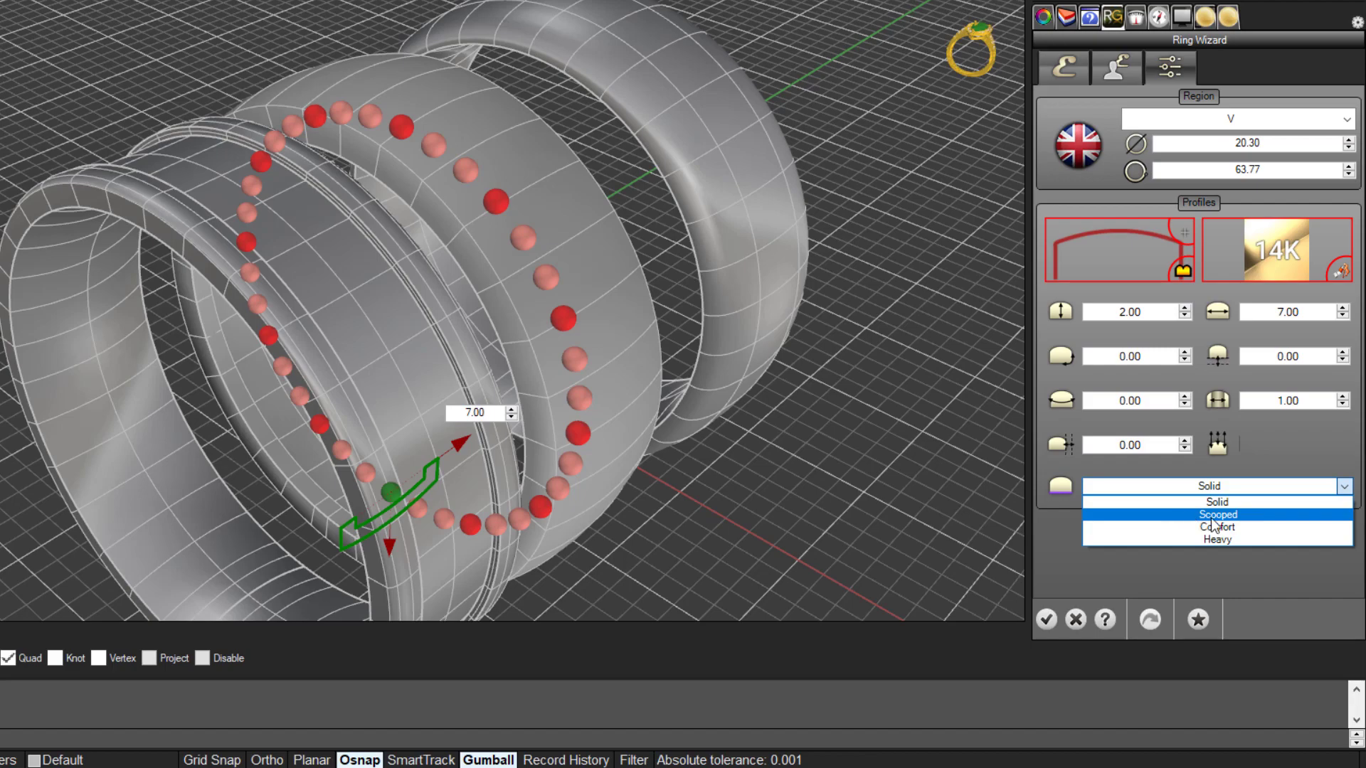
left_click(1298, 466)
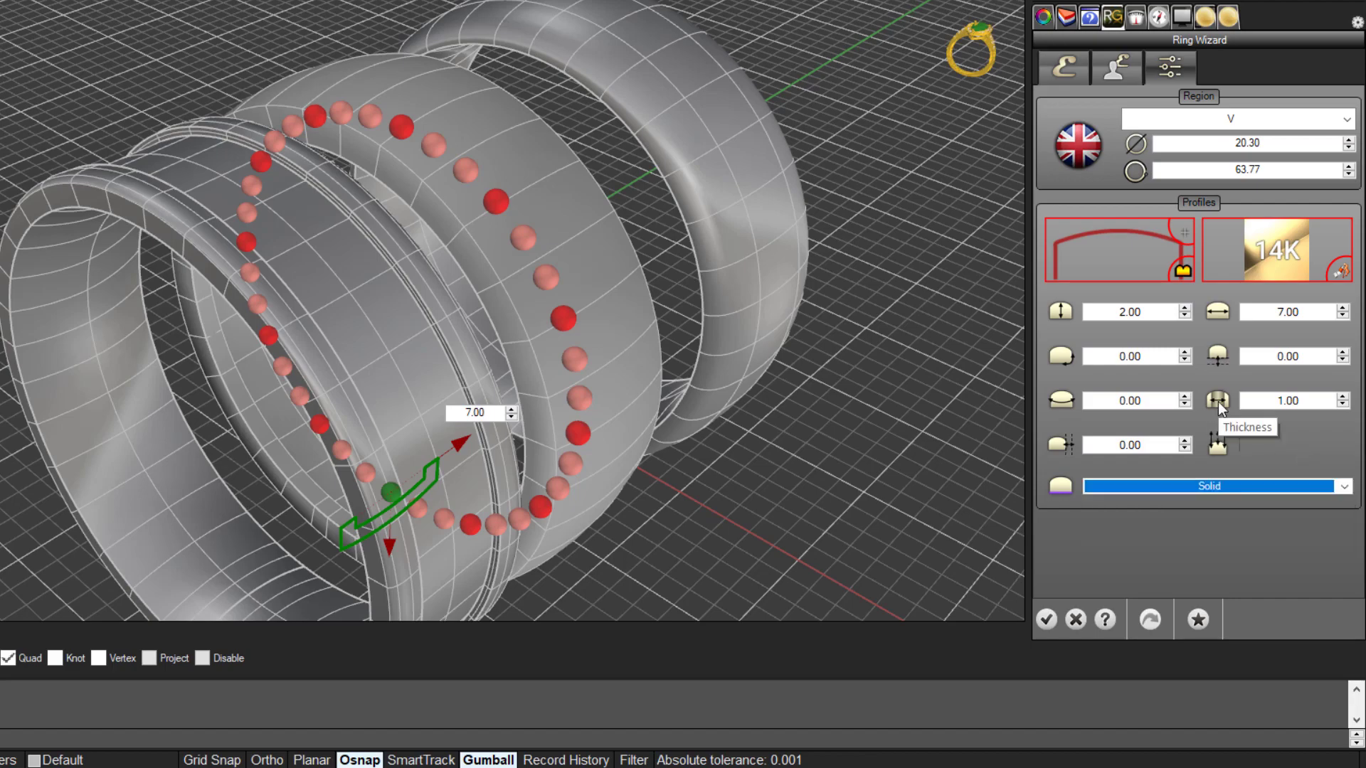
right_click_drag(566, 489, 501, 525)
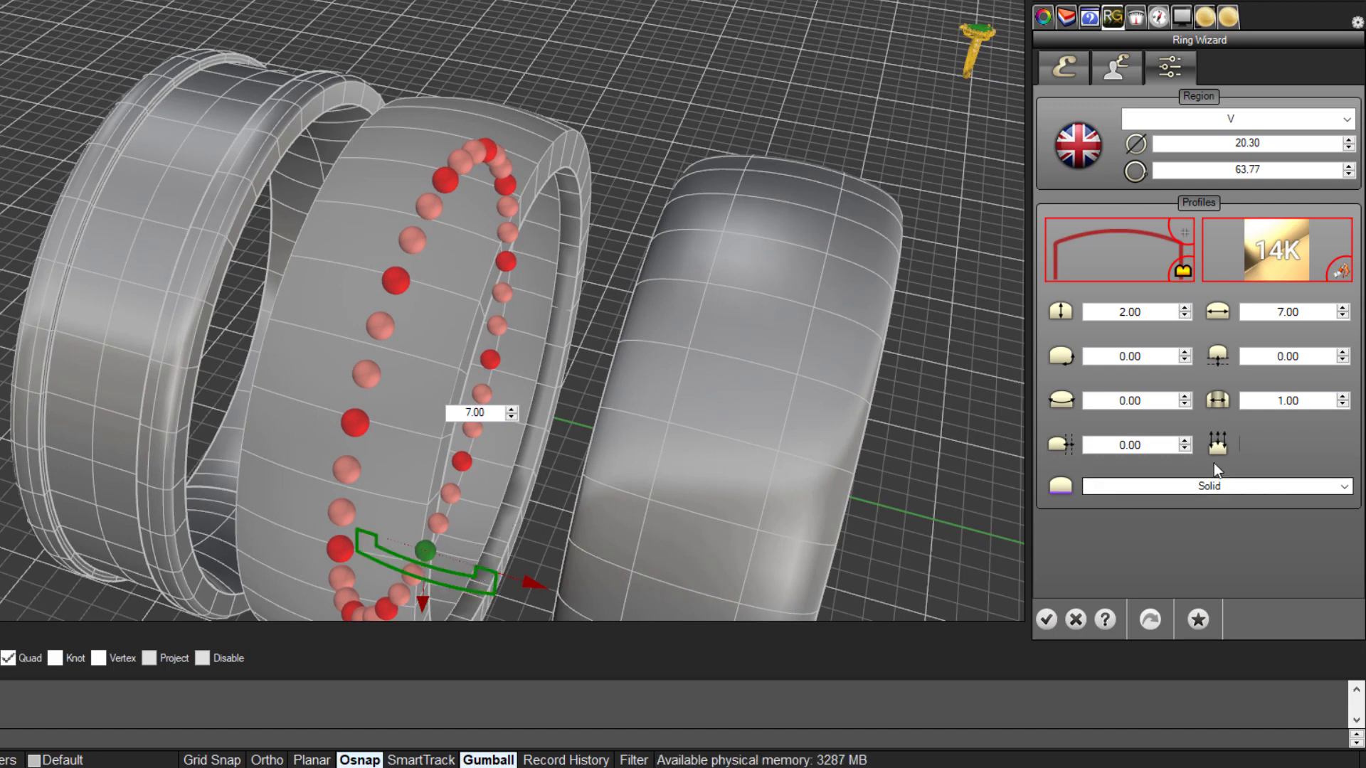
left_click(1343, 397)
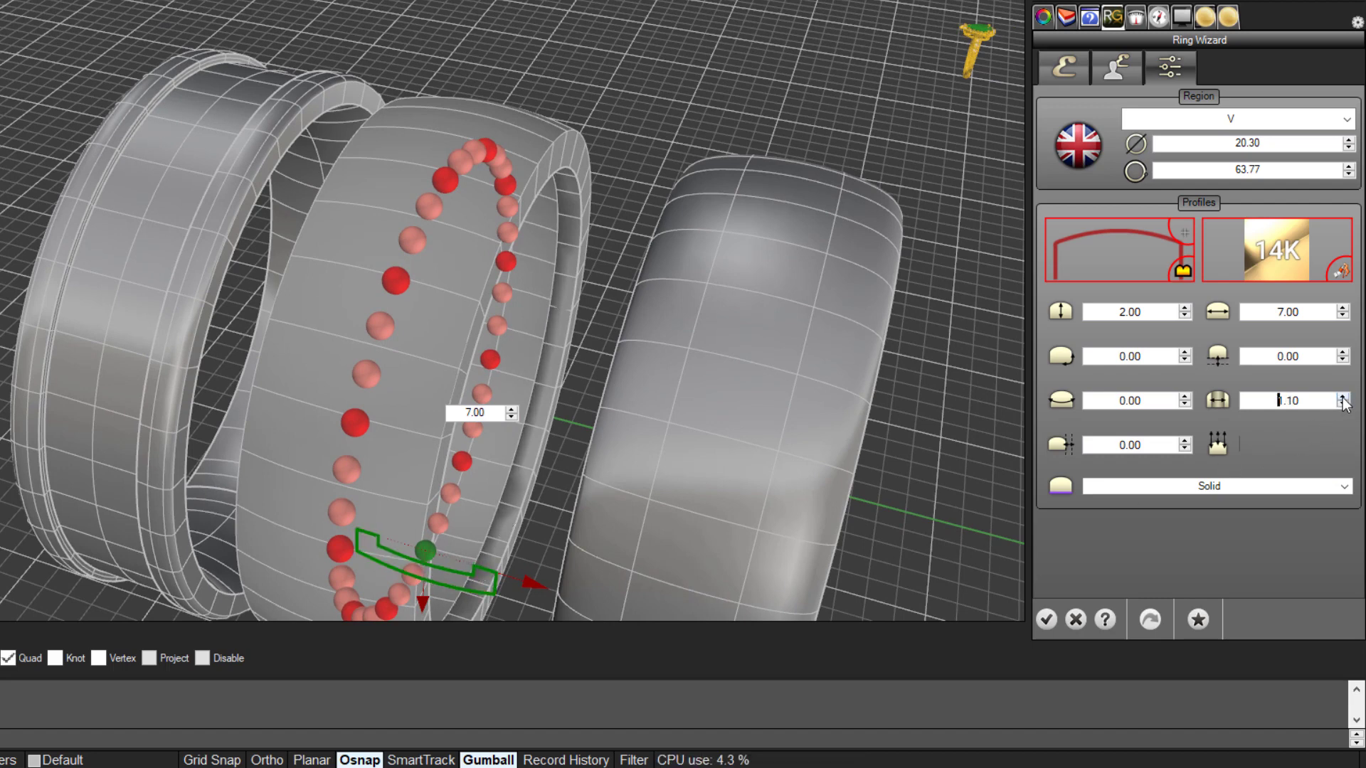
left_click(1342, 397)
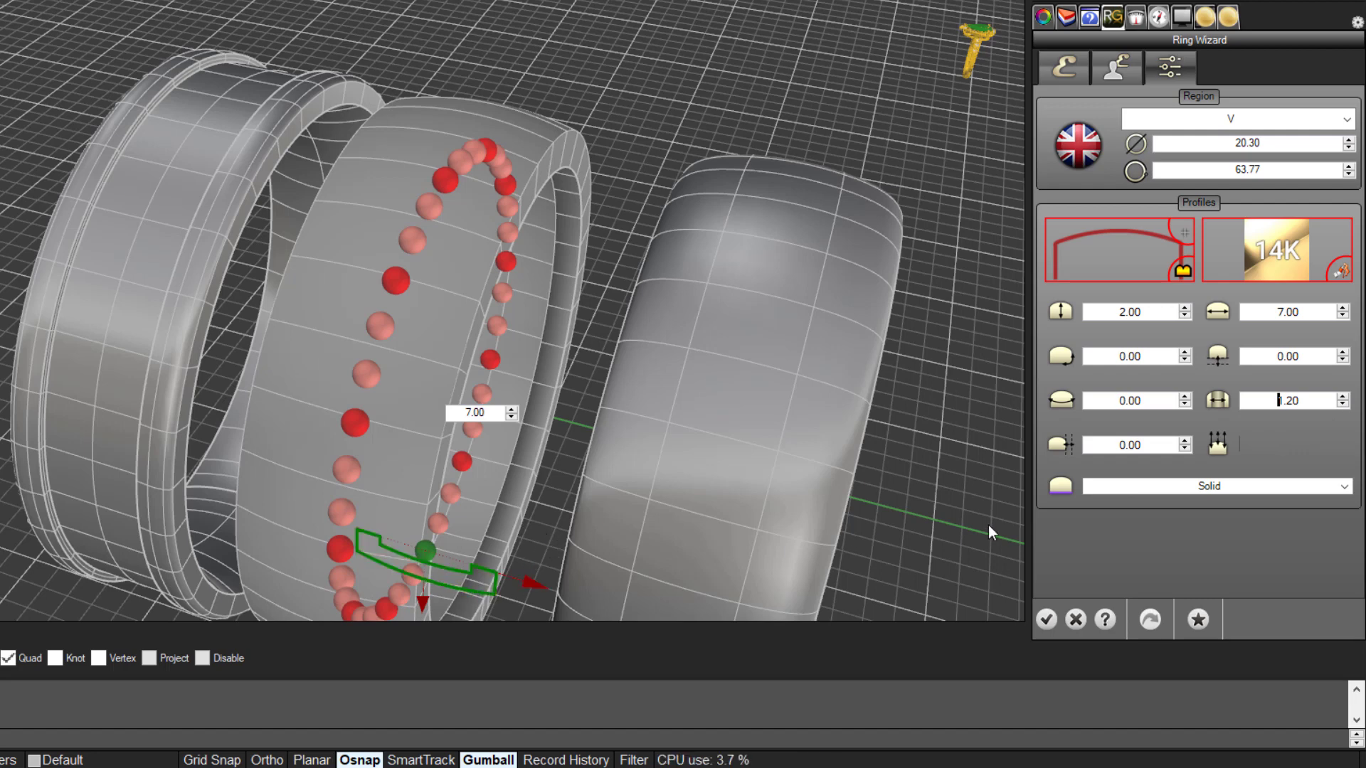
left_click(1049, 629)
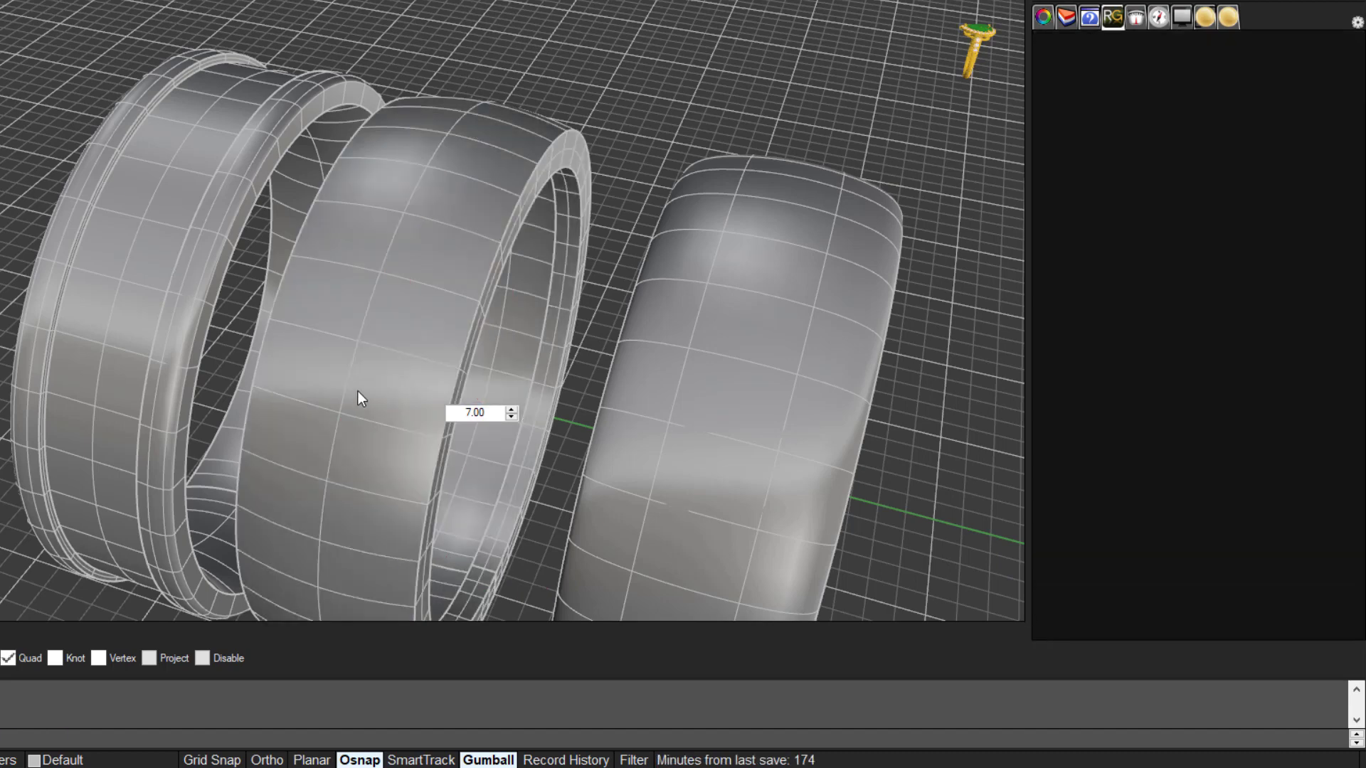
Switch the viewport's display mode to Rendered to view the three rings in metal
right_click_drag(357, 391, 709, 534)
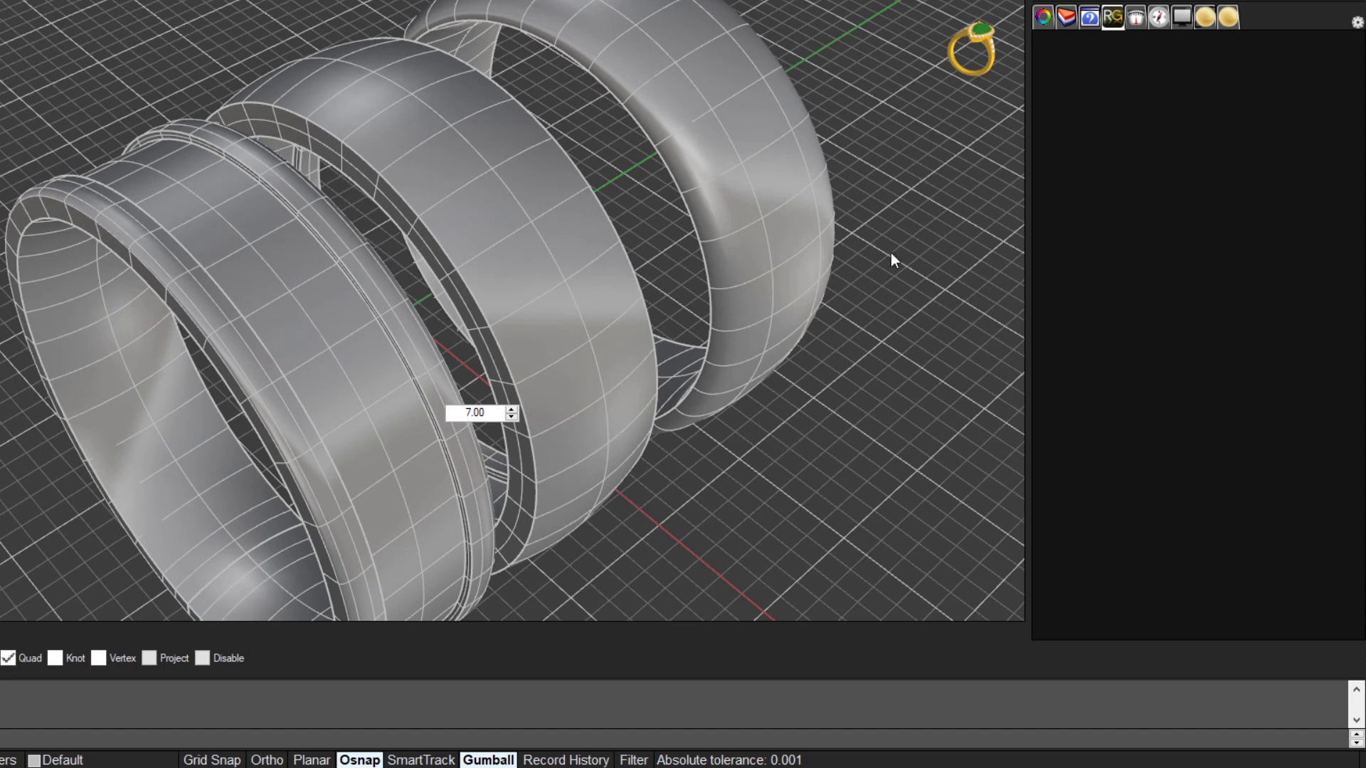
mouse_move(898, 158)
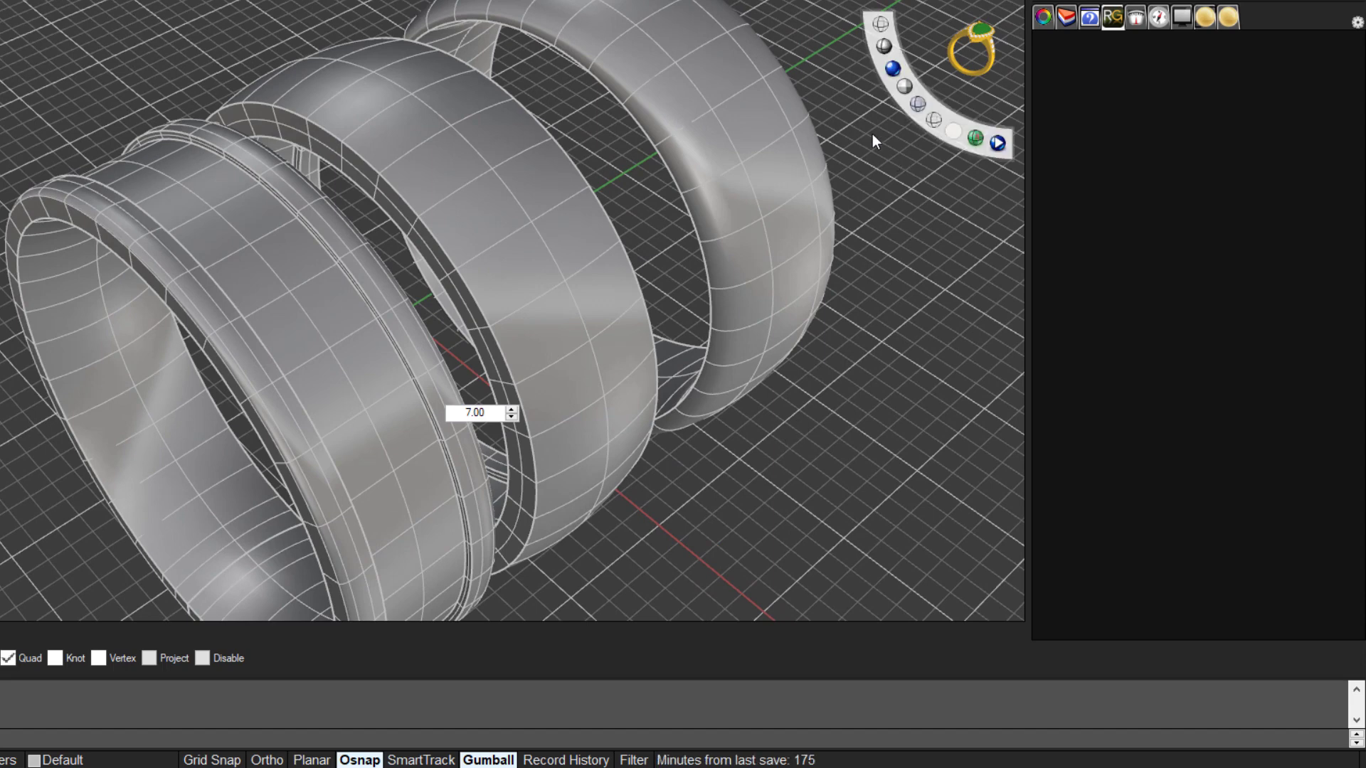
left_click(892, 69)
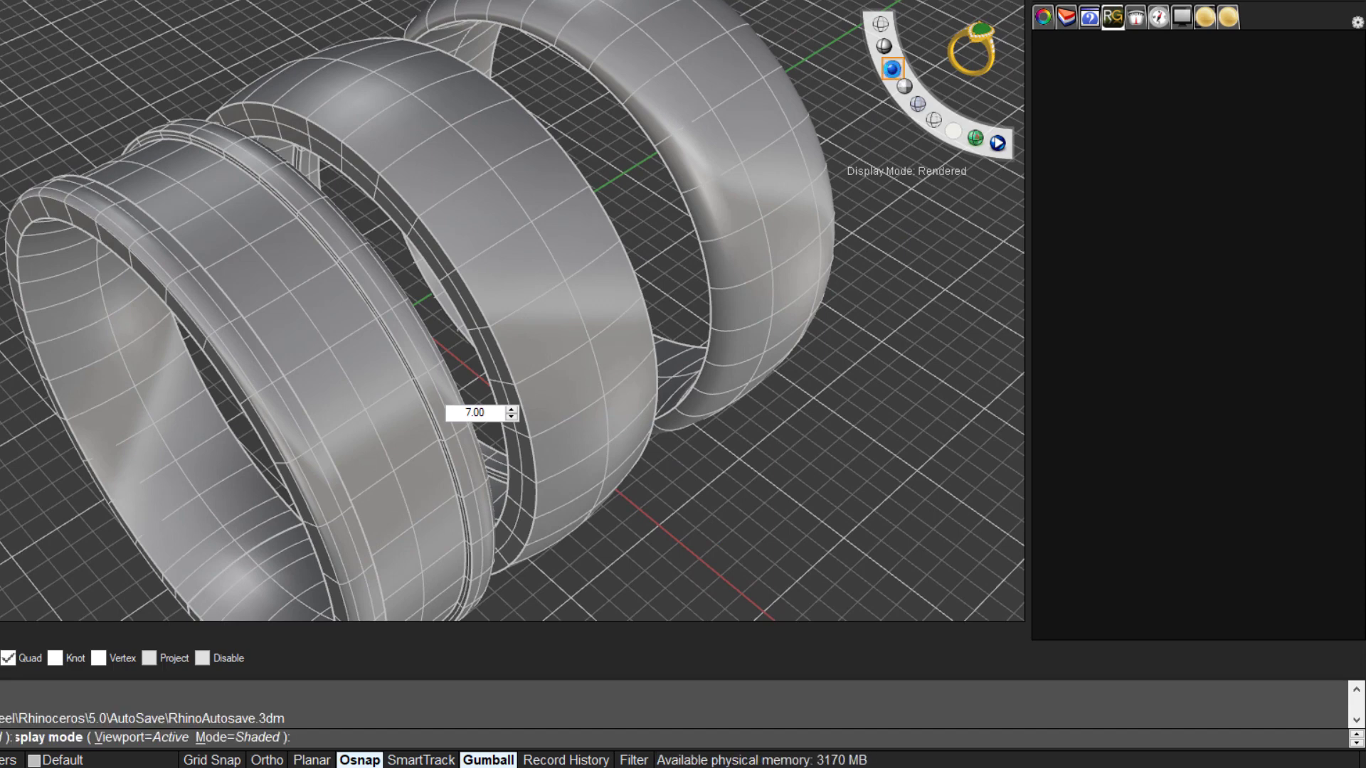
right_click_drag(819, 394, 838, 399)
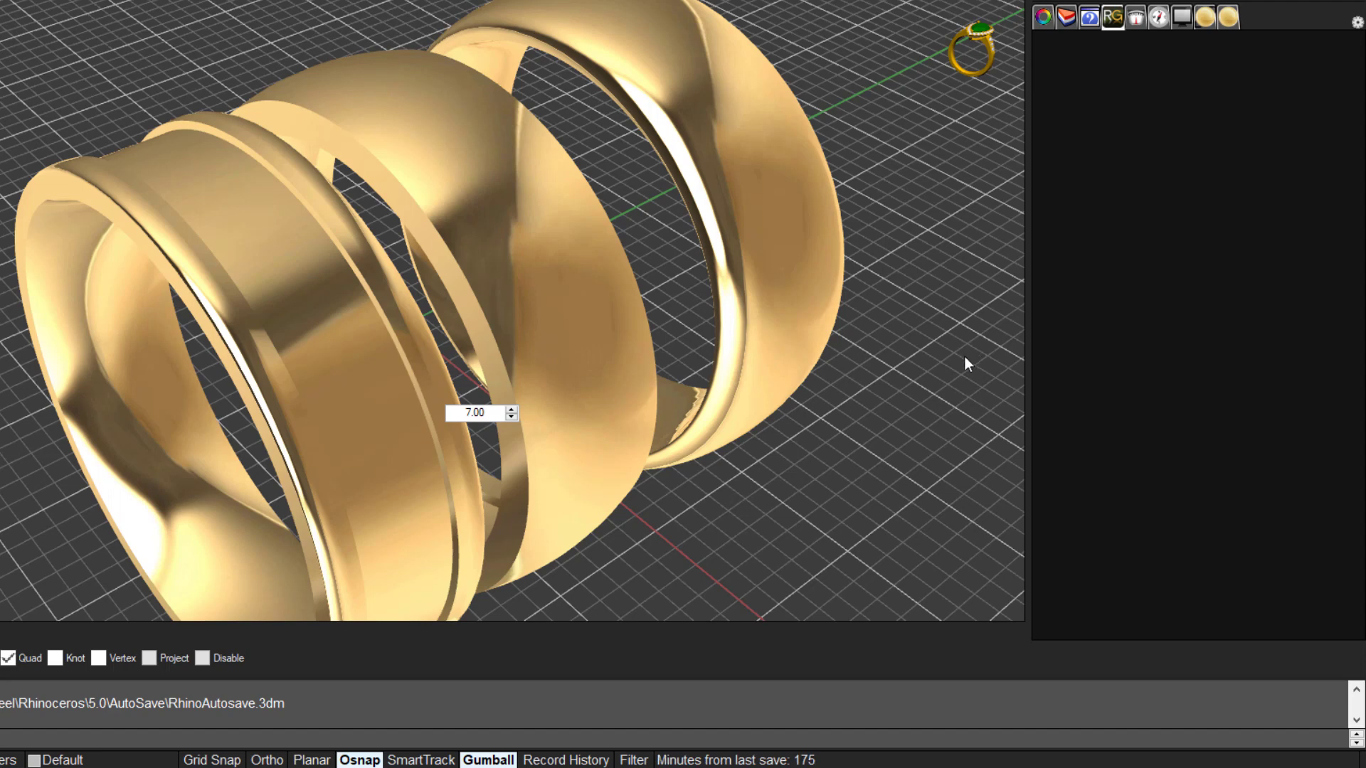
Apply the polished Gold Rose 18K metal from the material library to the rear ring
left_click(1228, 17)
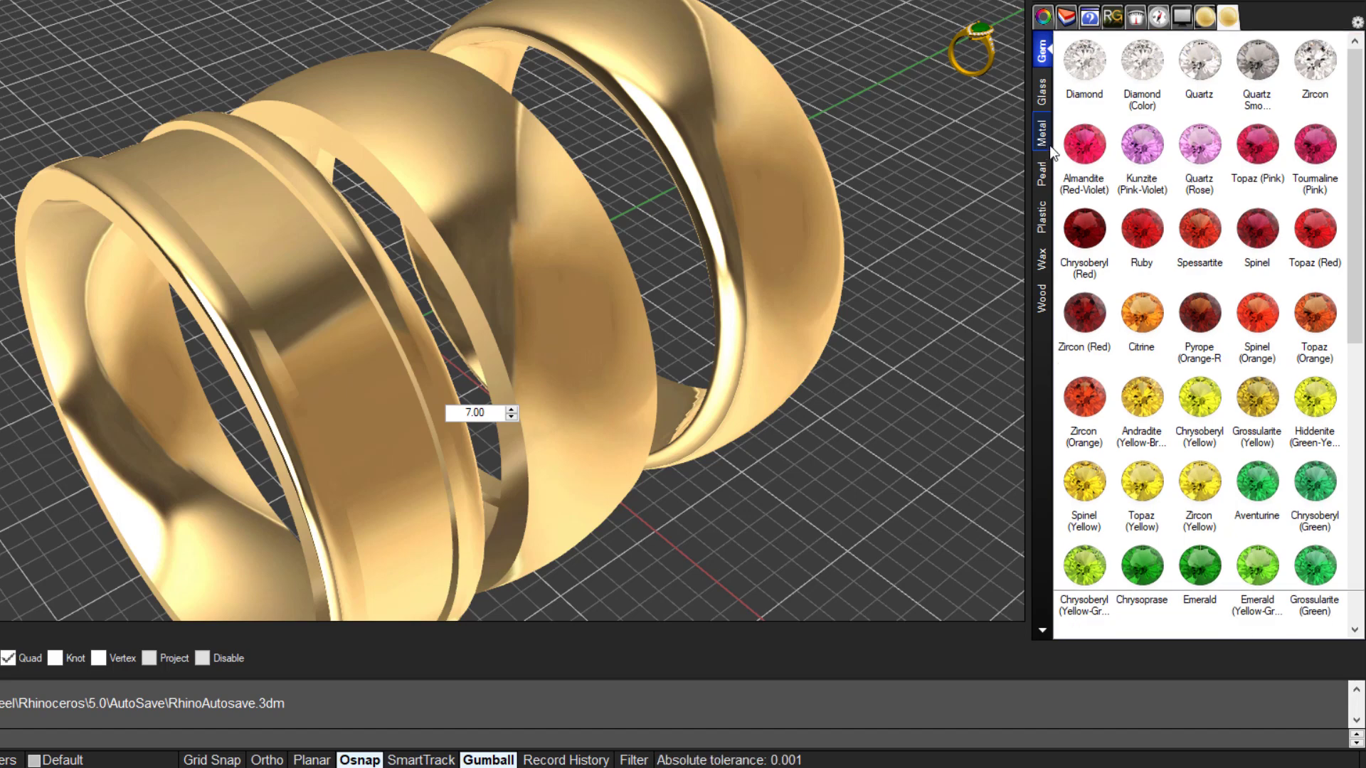
left_click(1047, 146)
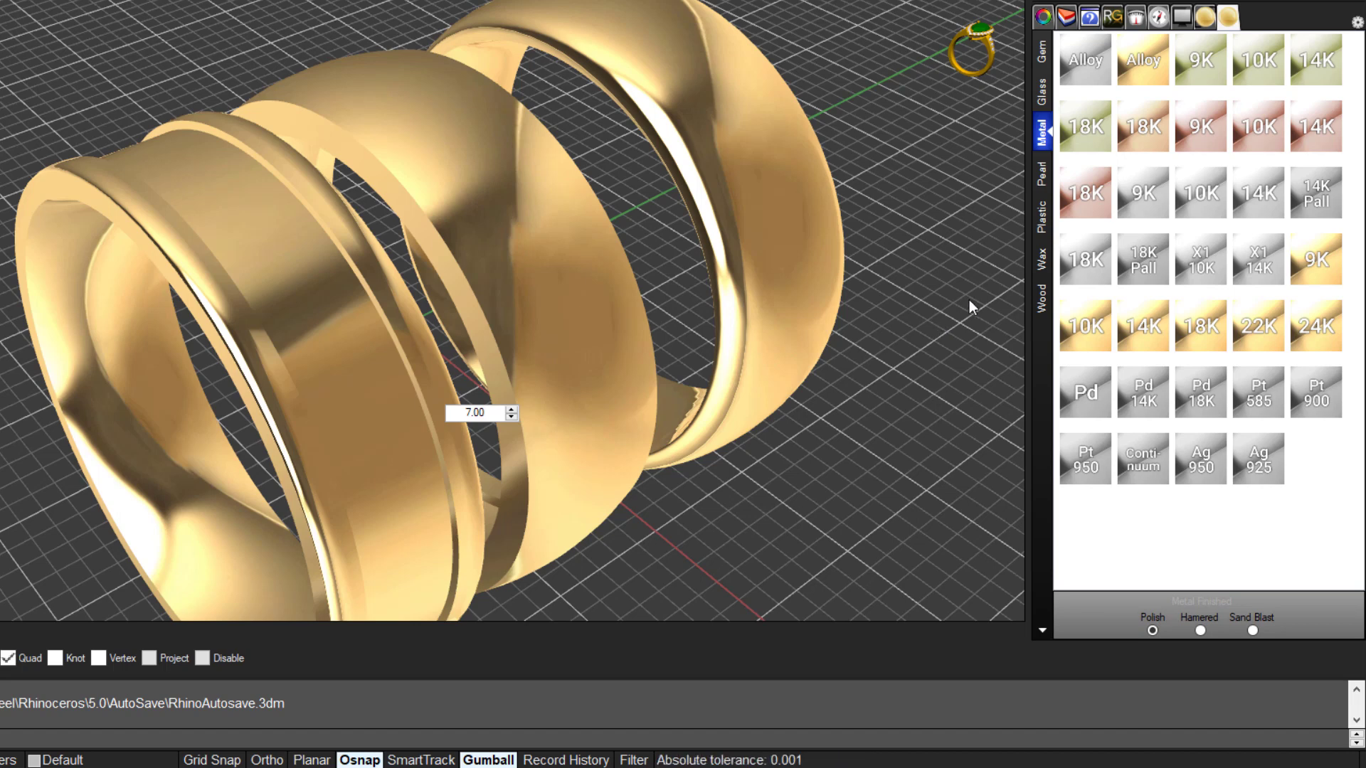
left_click(1085, 204)
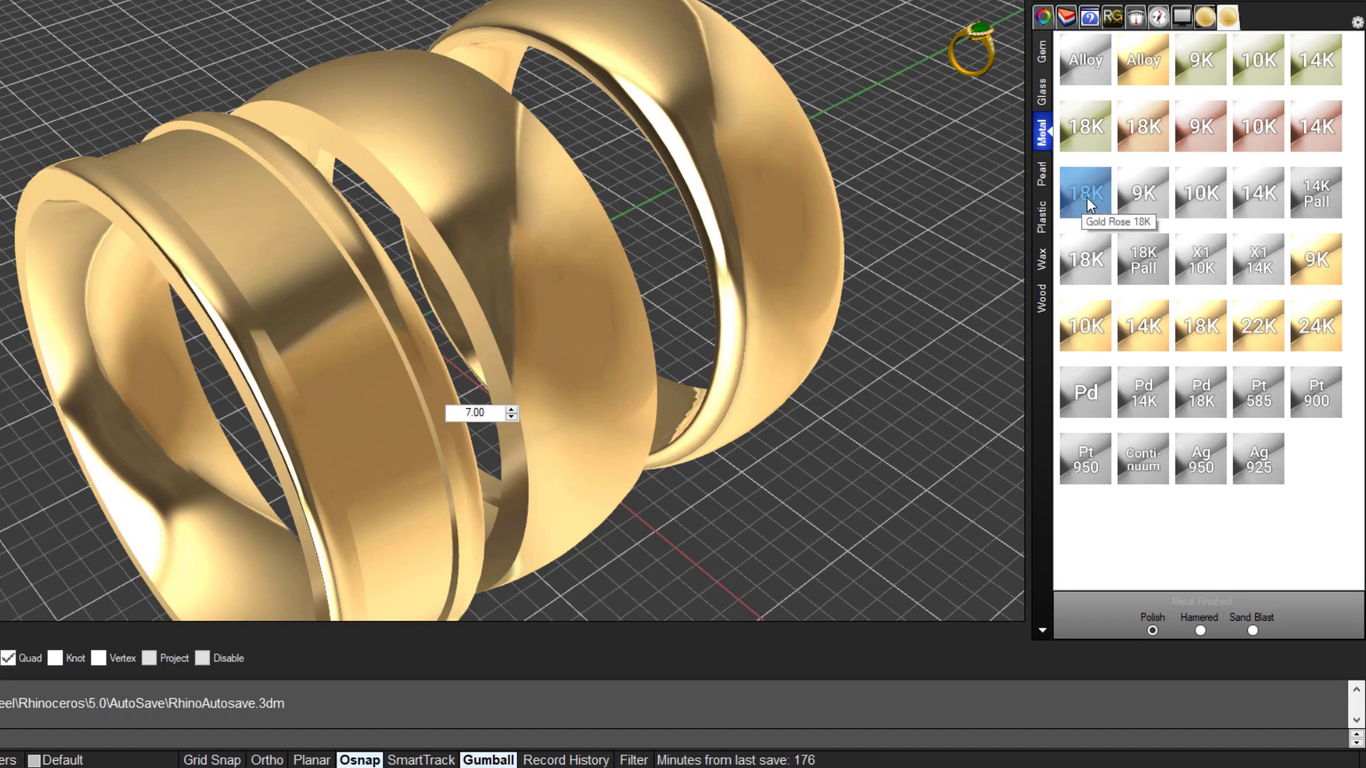
left_click_drag(1087, 198, 792, 182)
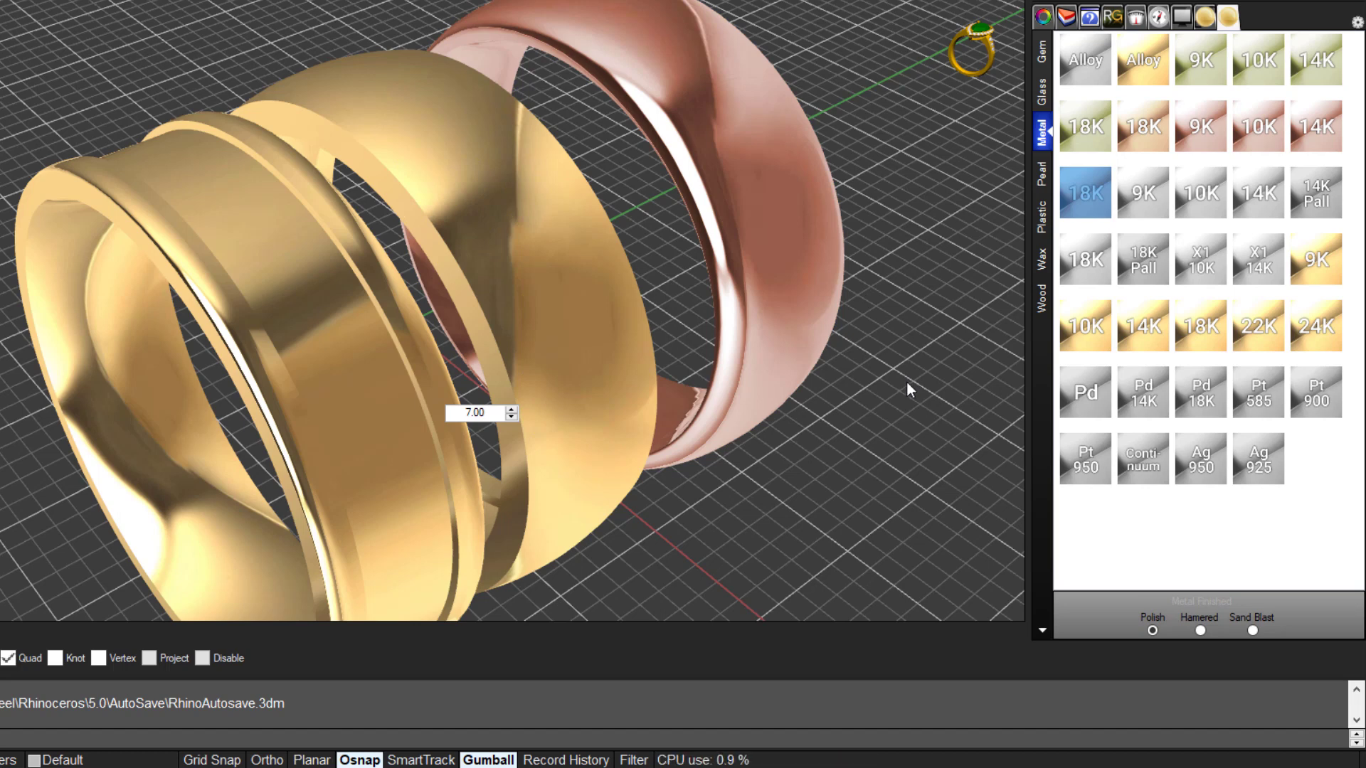
Apply polished Gold White 18K to the middle ring
left_click(370, 410)
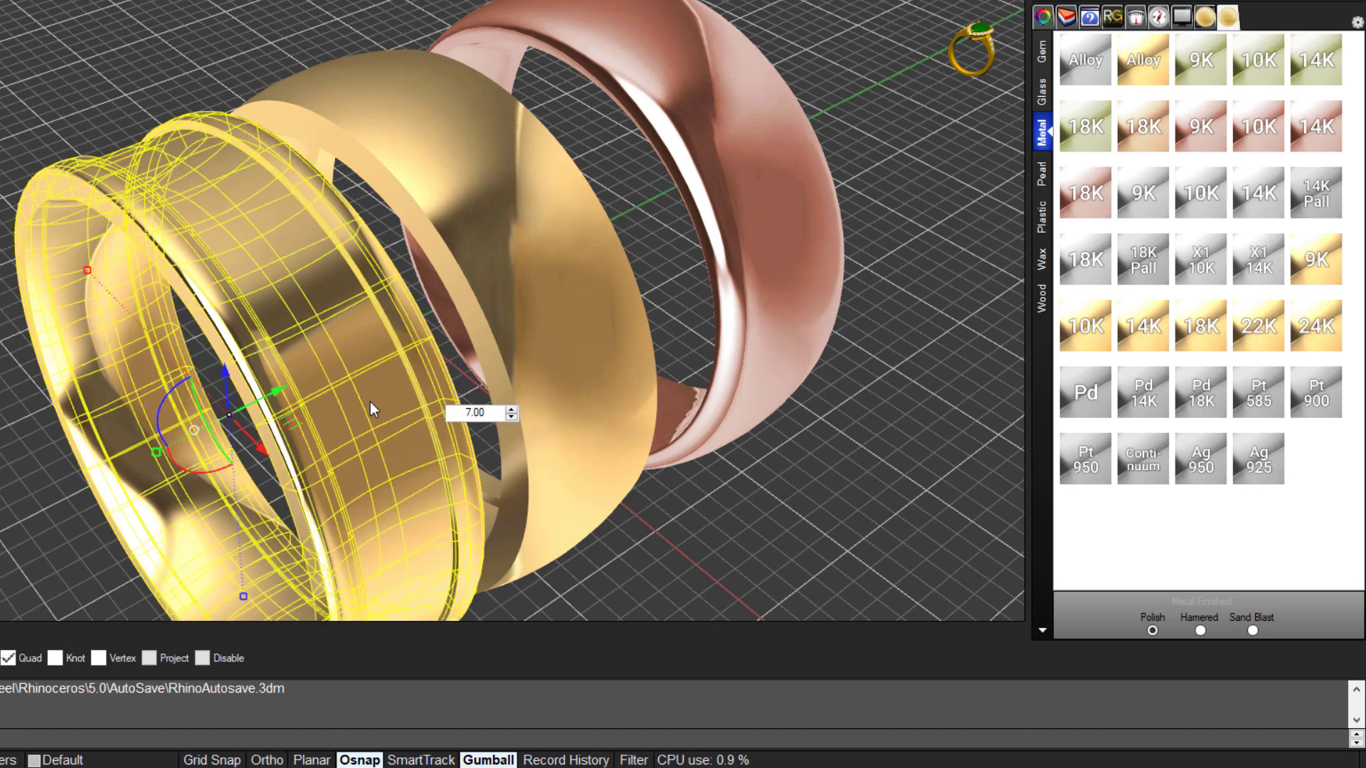
left_click(536, 340)
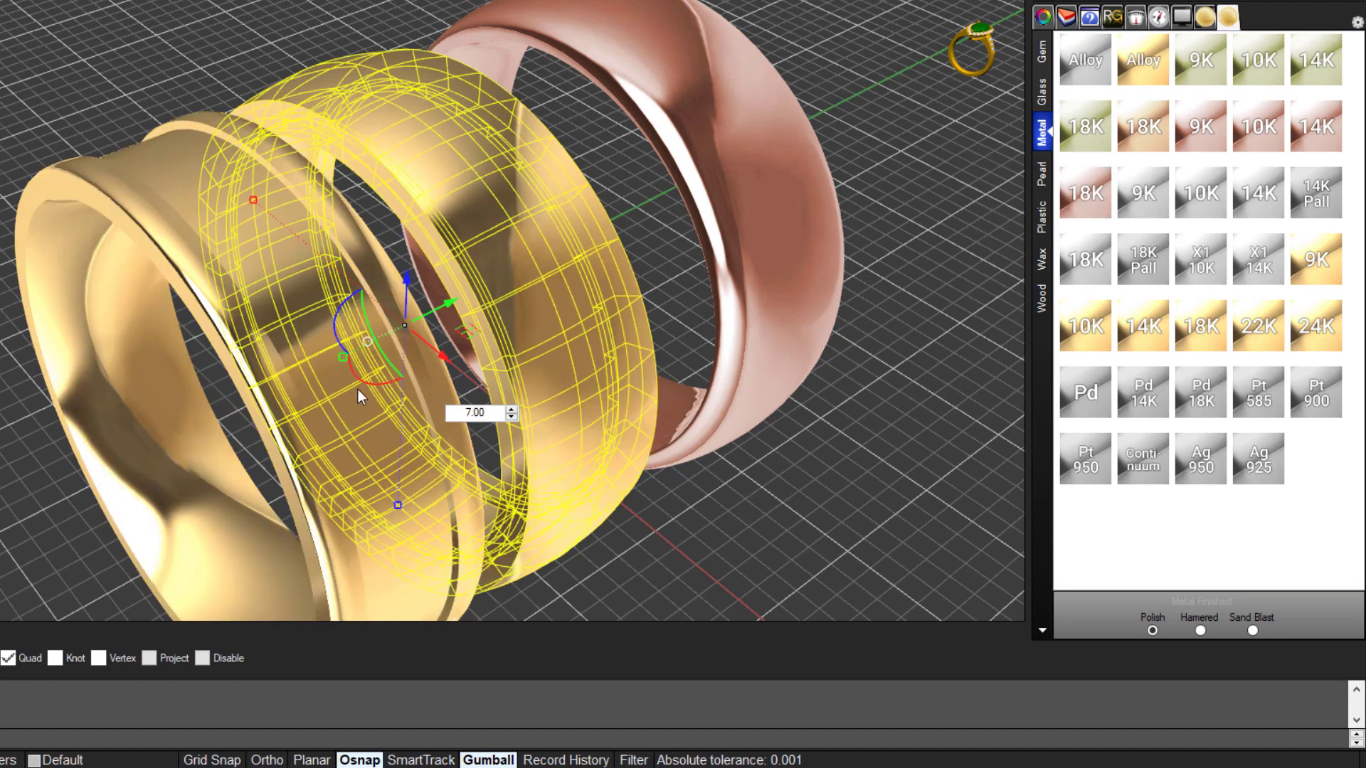
key("Escape")
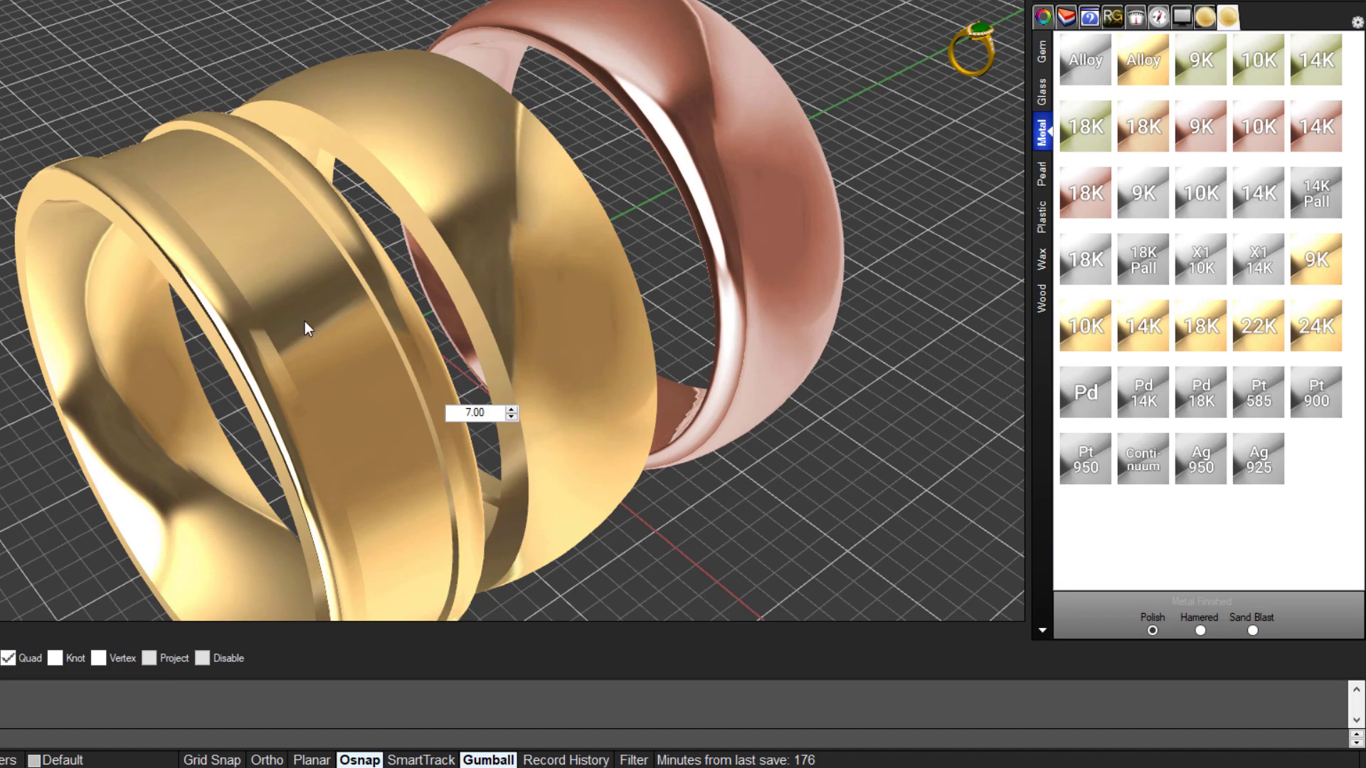
left_click(513, 313)
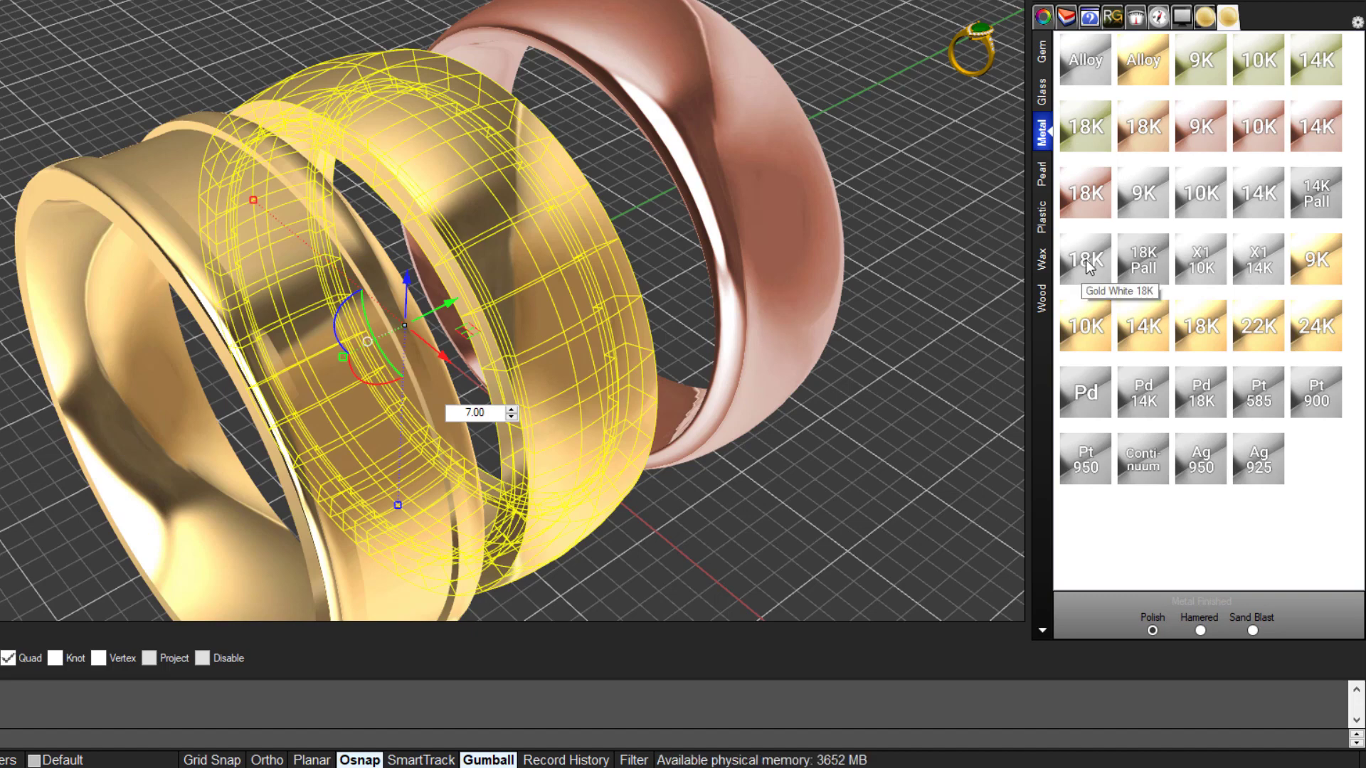
left_click_drag(1086, 265, 600, 308)
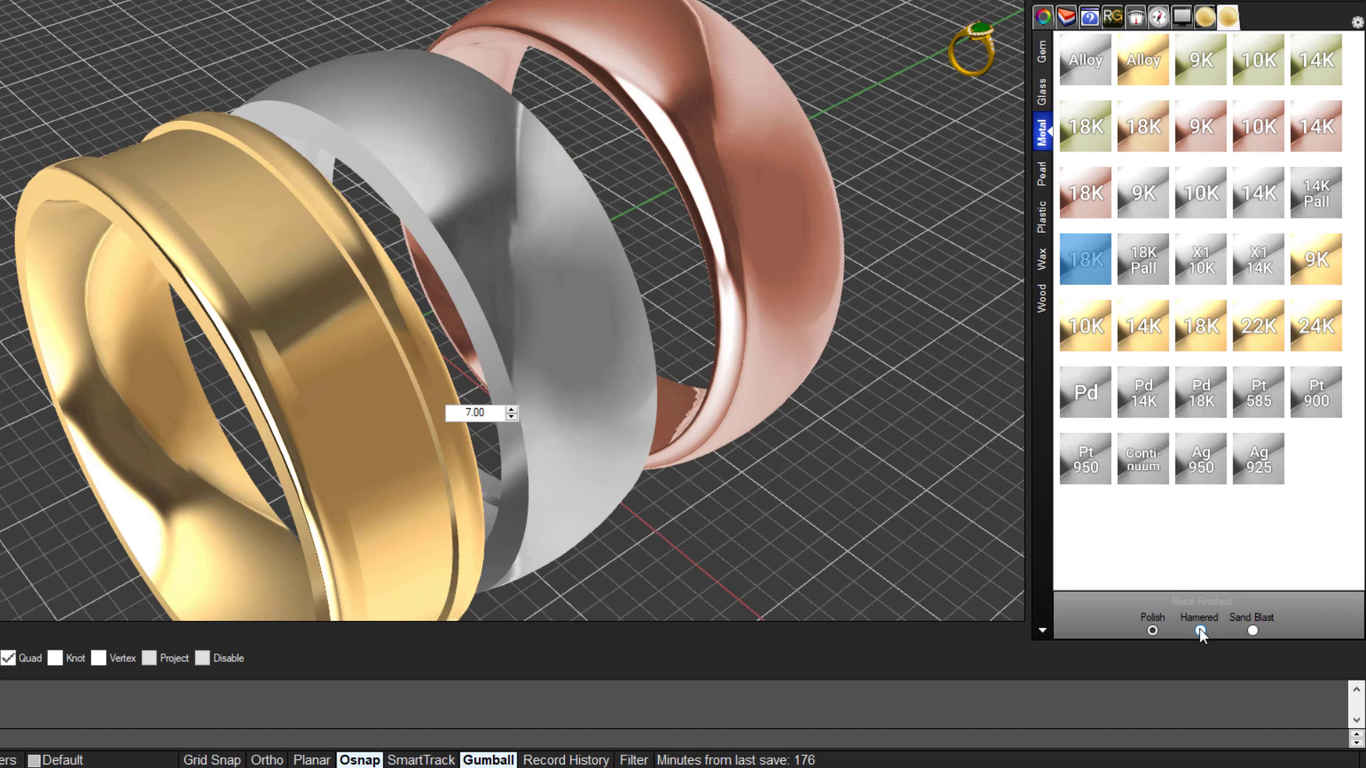
Apply Gold White 18K with a Sand Blast finish to the middle ring and inspect its surface texture up close
left_click(1252, 630)
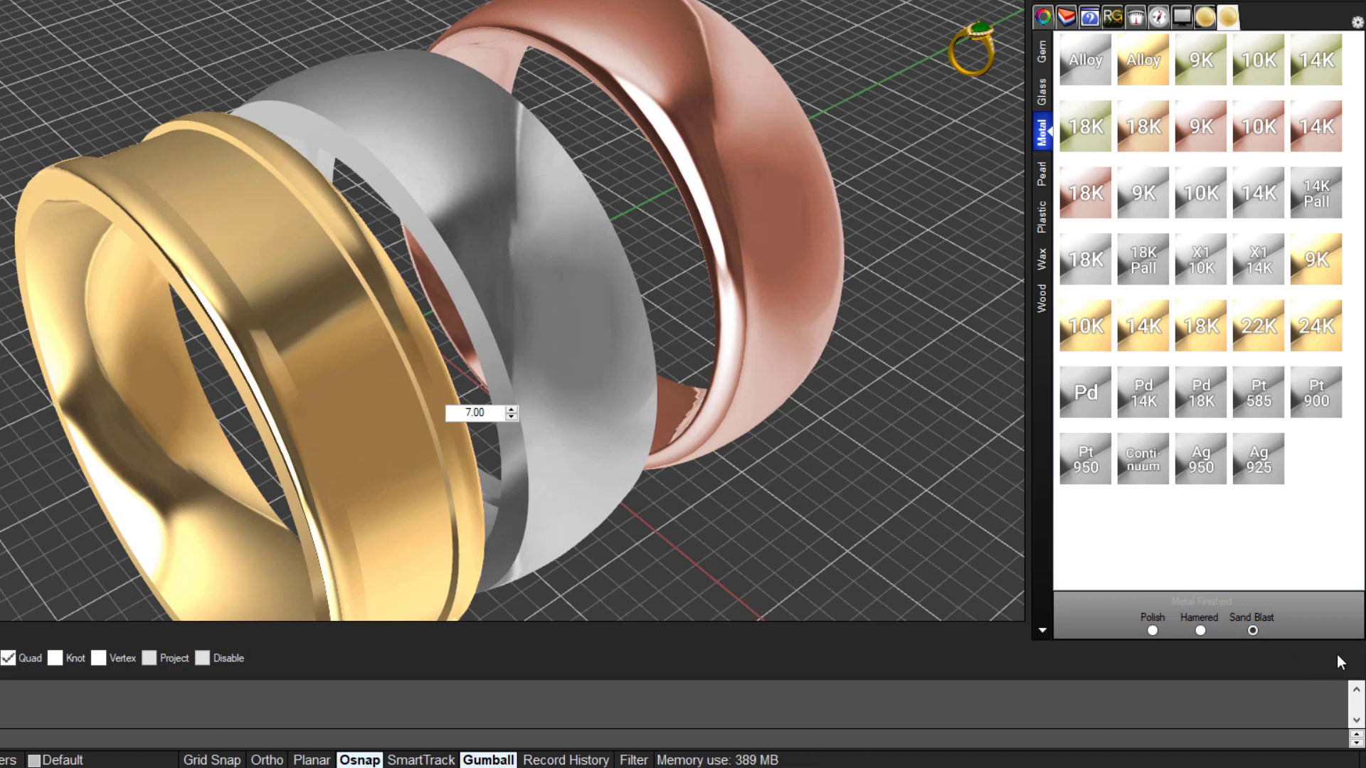
left_click(1085, 265)
left_click(596, 309)
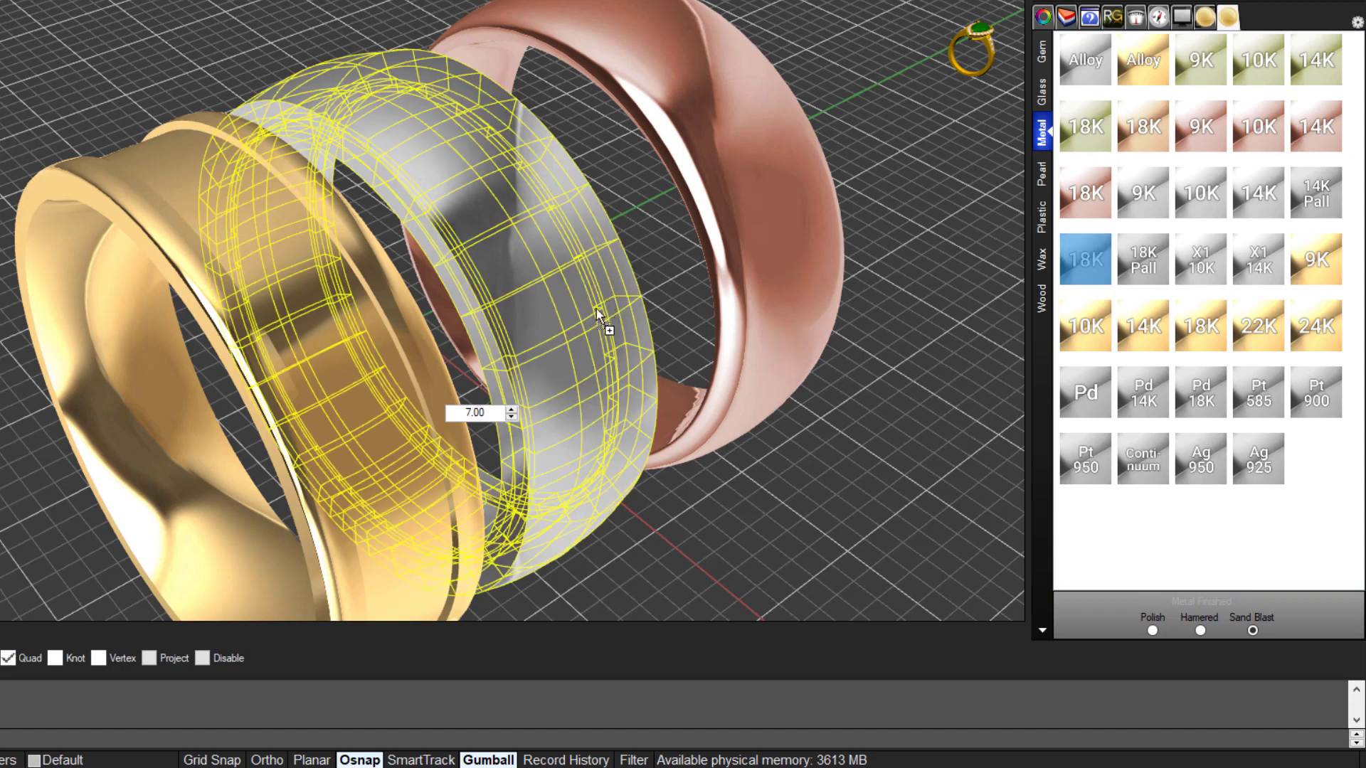
key("Return")
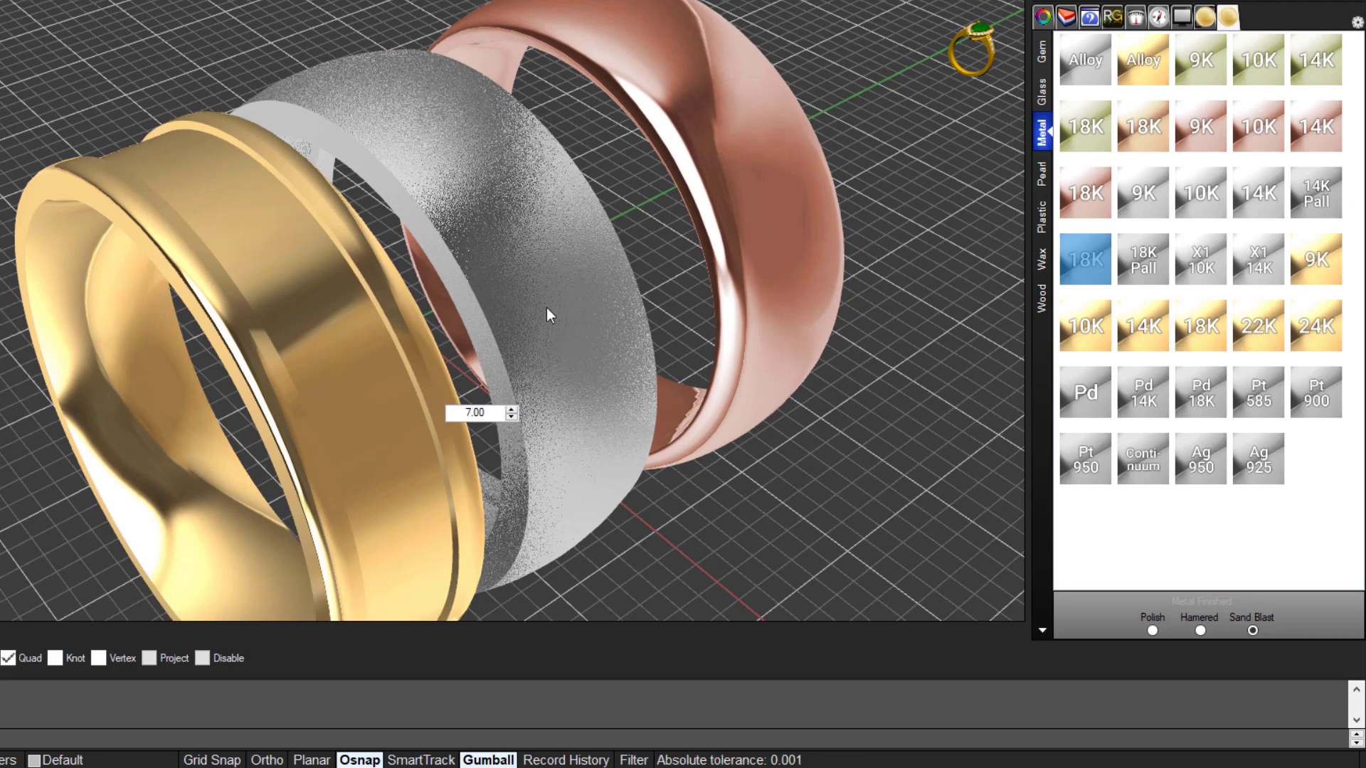
scroll(548, 315, "up", 10)
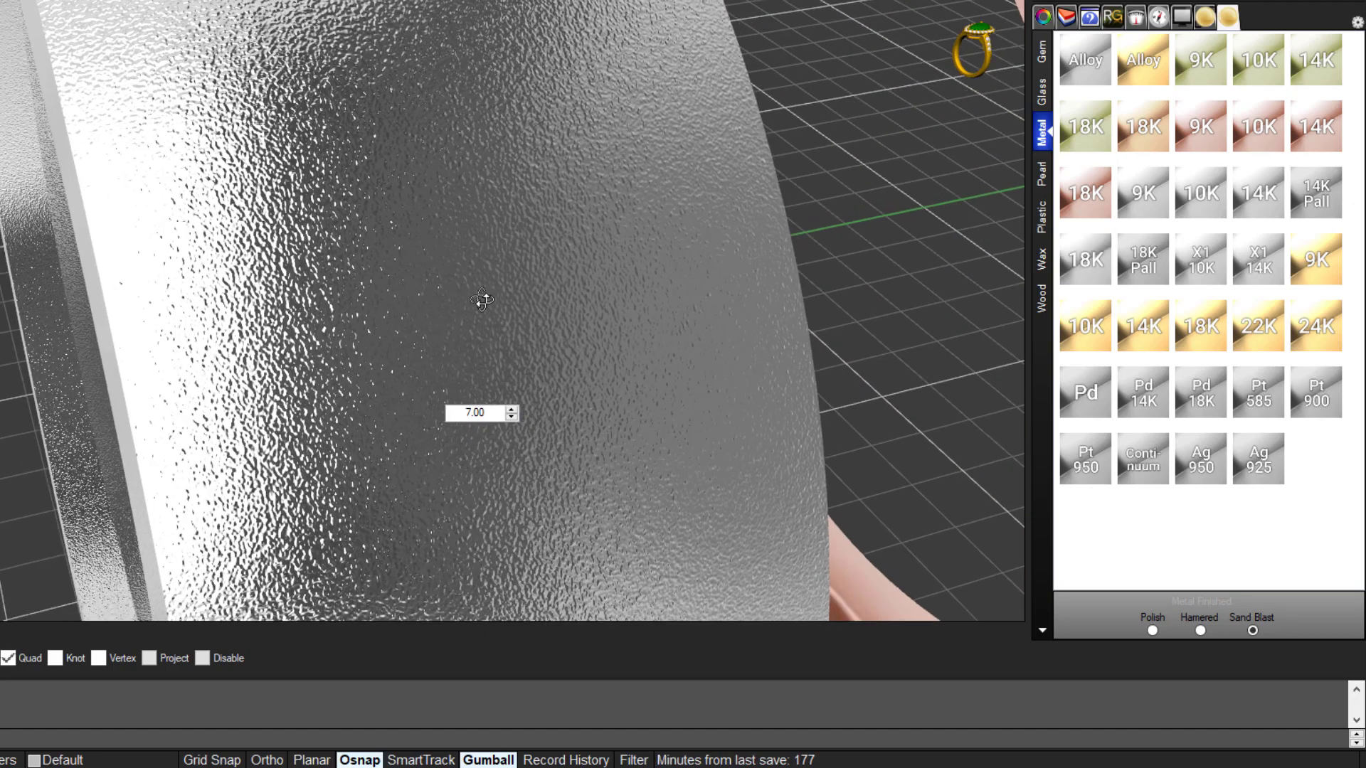
right_click_drag(482, 300, 594, 319)
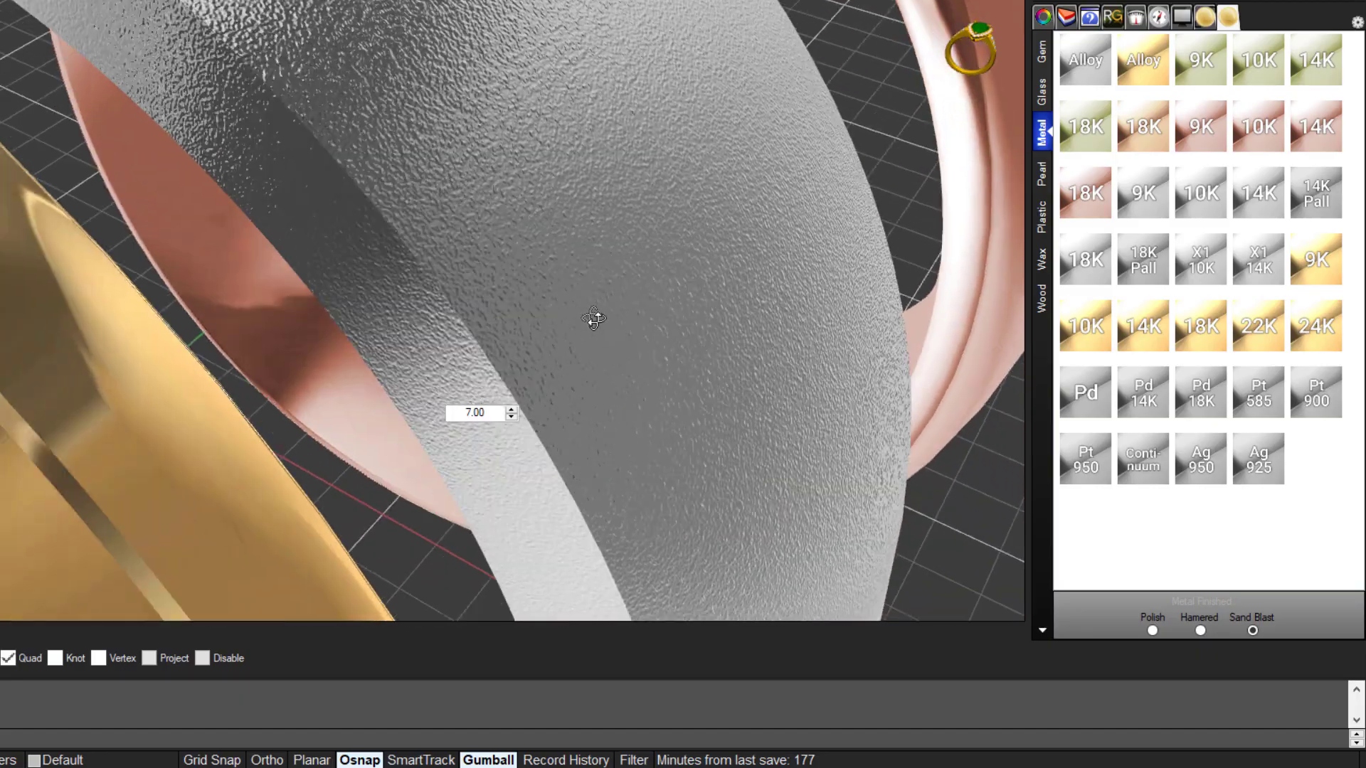
scroll(594, 319, "down", 10)
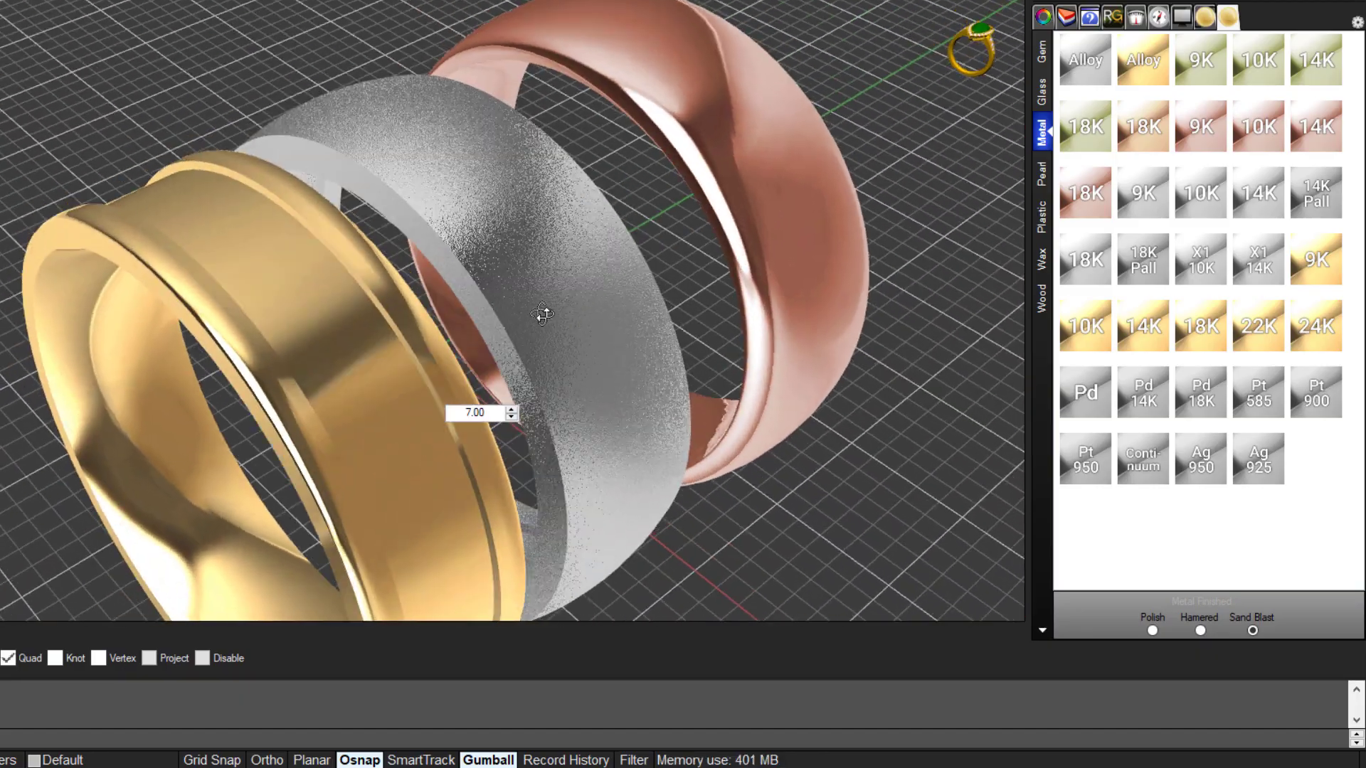
scroll(542, 314, "down", 5)
right_click_drag(549, 317, 580, 331)
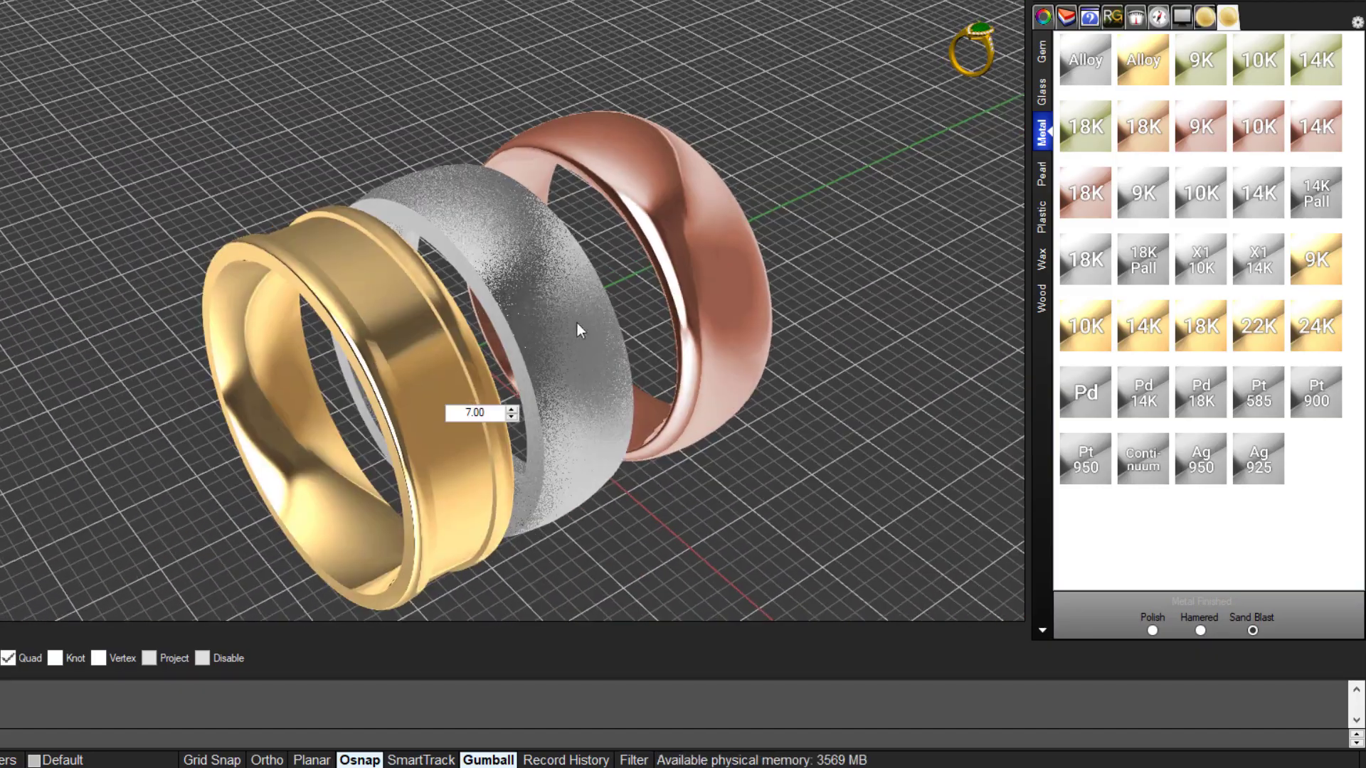
scroll(579, 331, "up", 5)
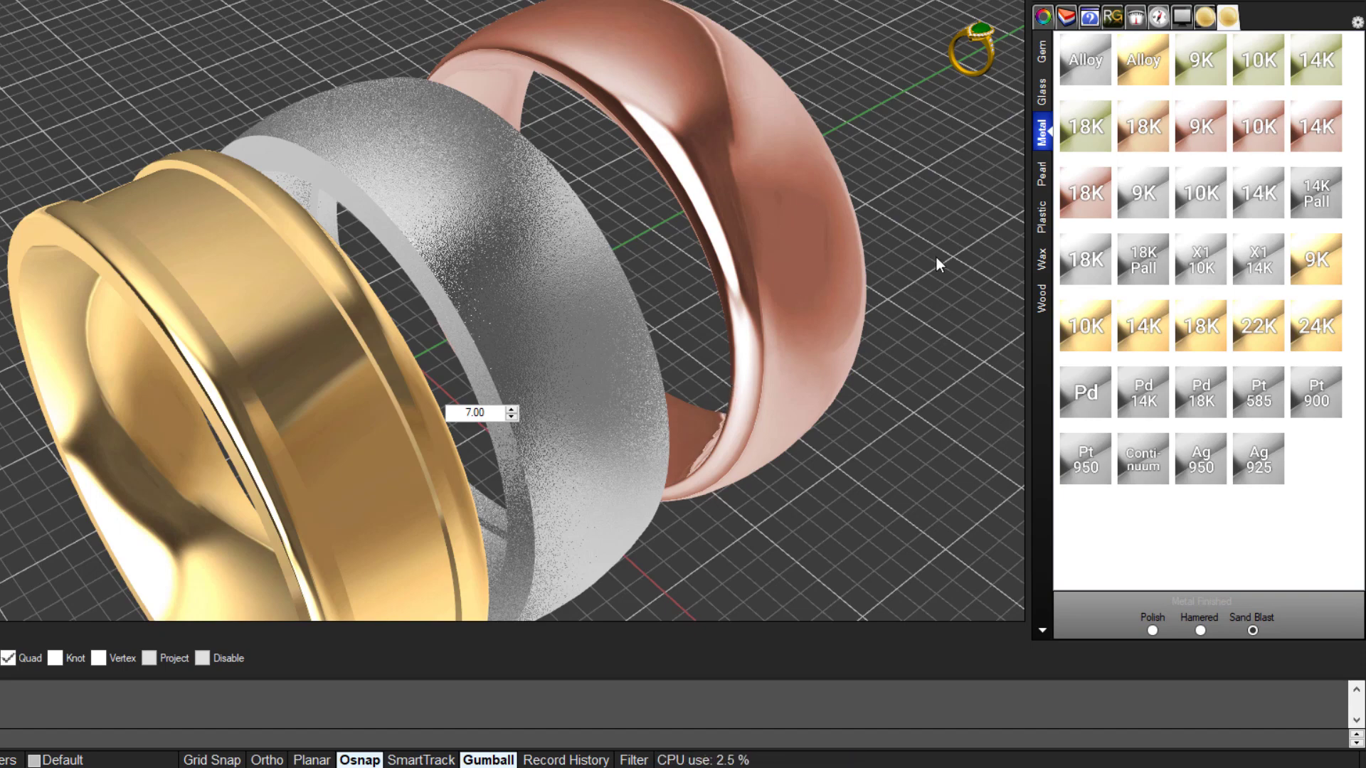
Look up the rear ring's rough metal weights for the white gold alloys from Gold White 9K to Gold White 18k Pall
left_click(1136, 20)
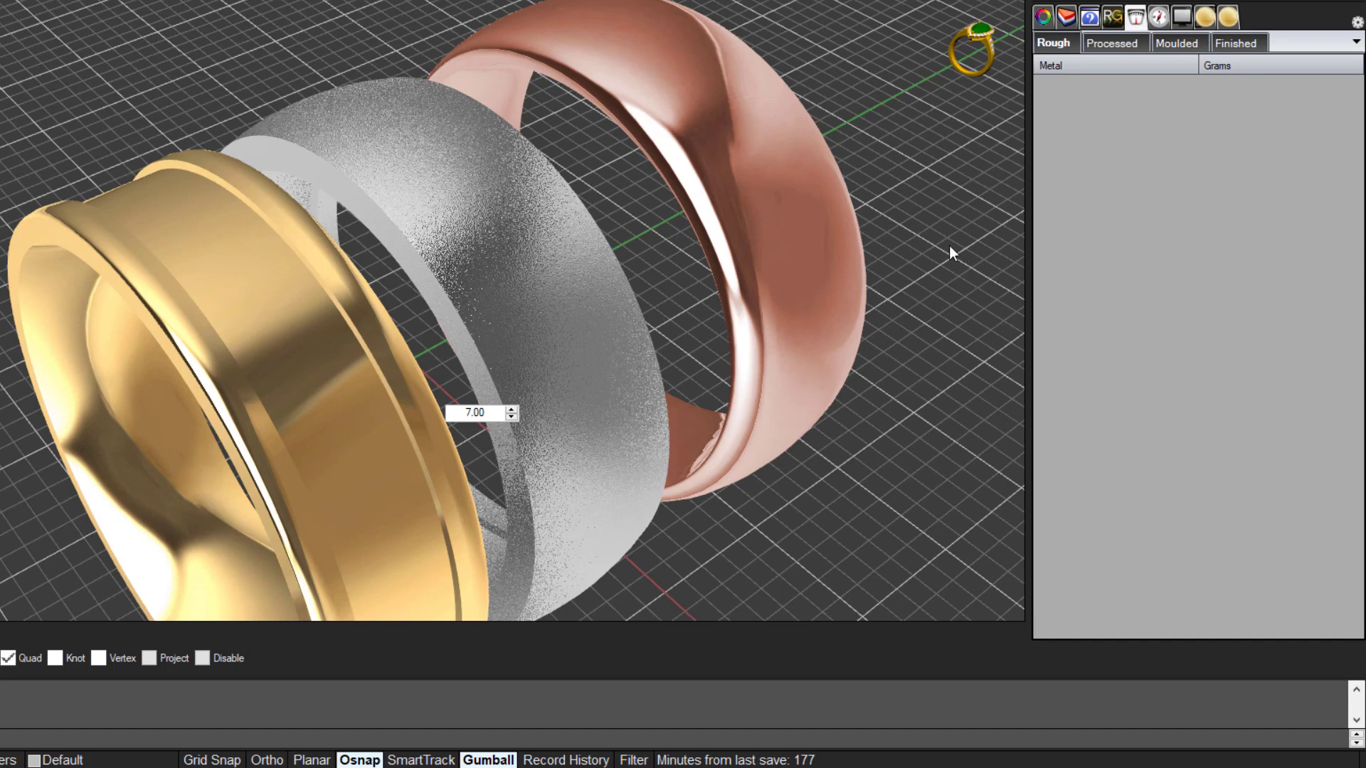
left_click(822, 241)
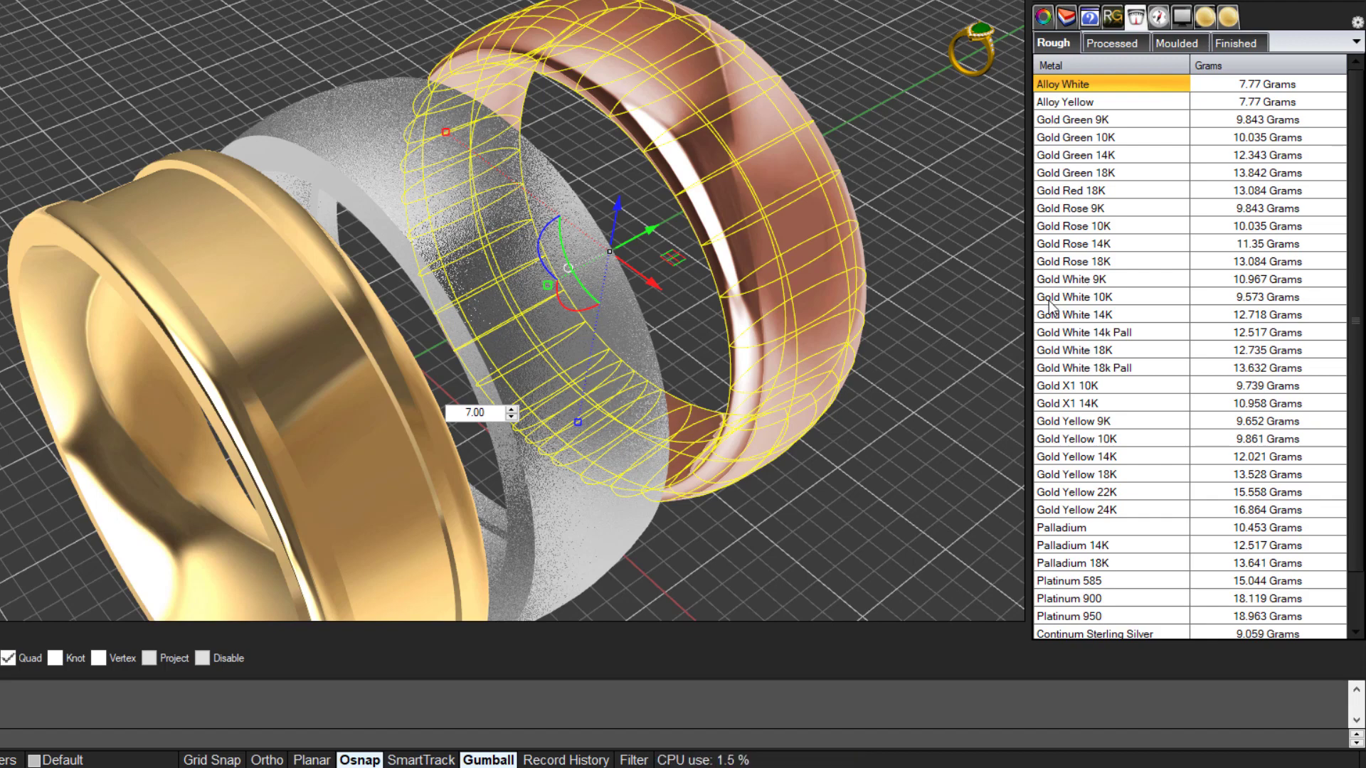
left_click(1059, 280)
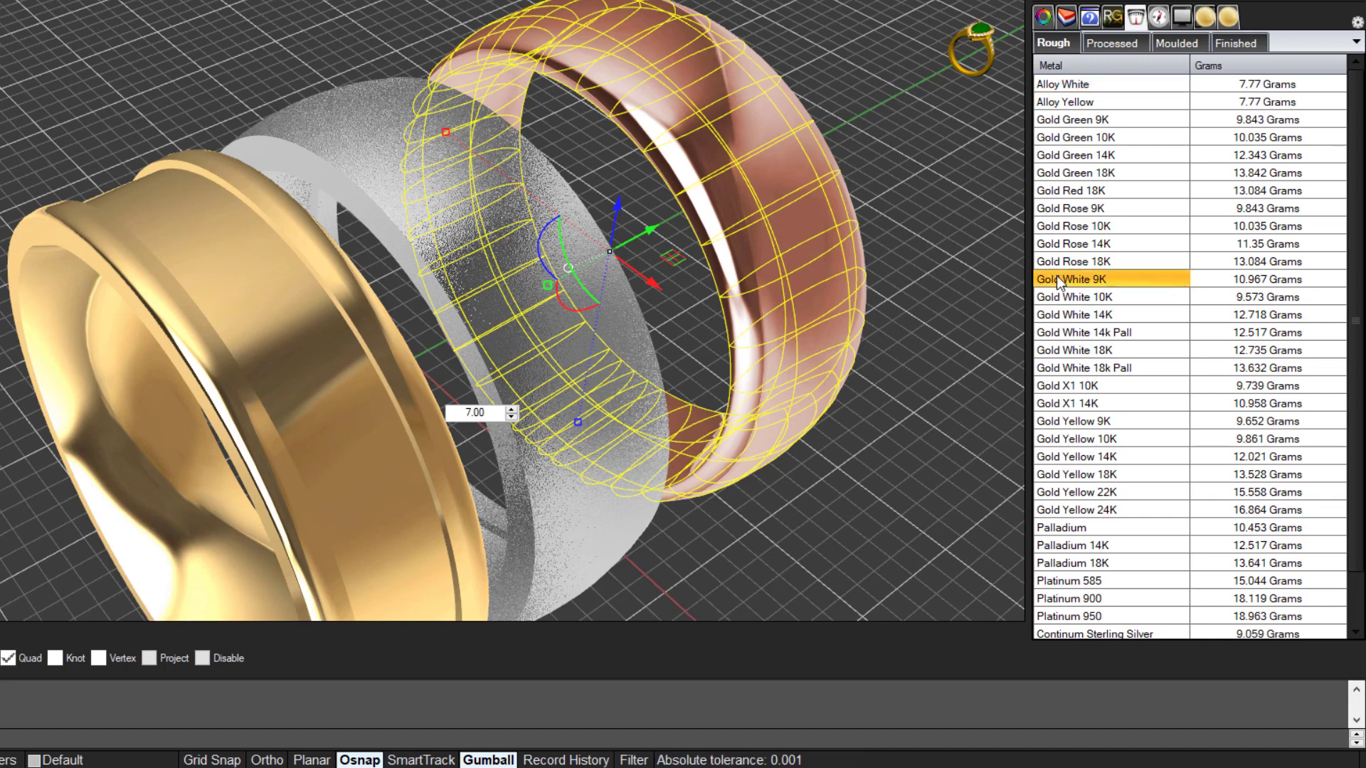
left_click(1072, 368)
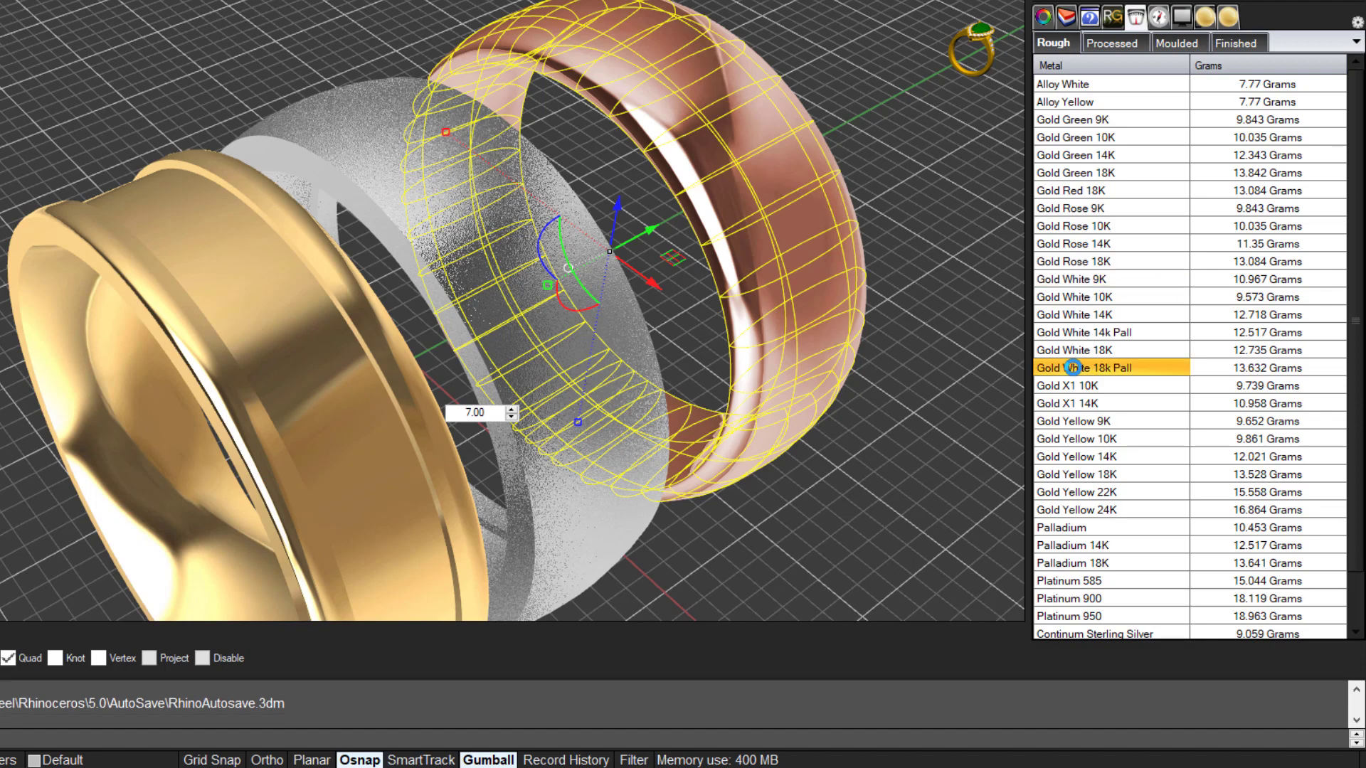
left_click_drag(1084, 363, 1087, 276)
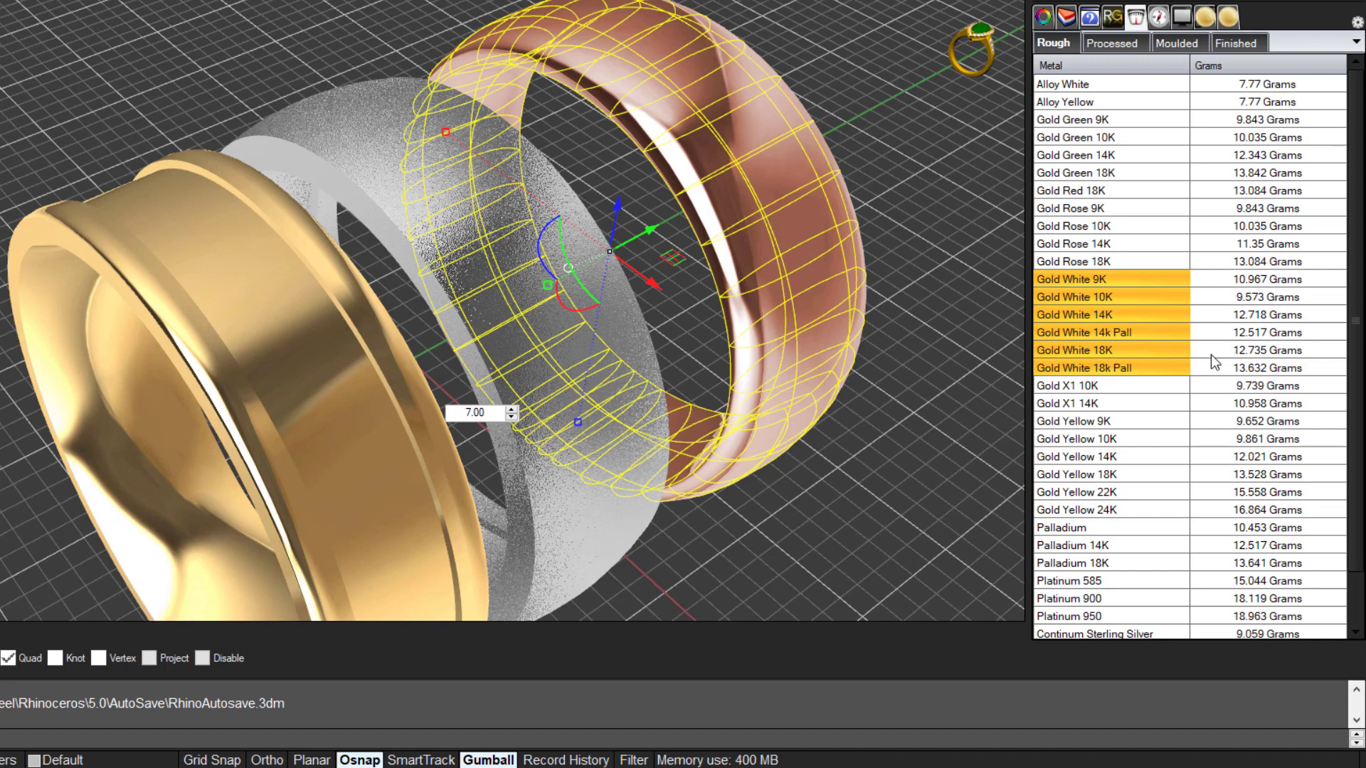
left_click(1170, 352)
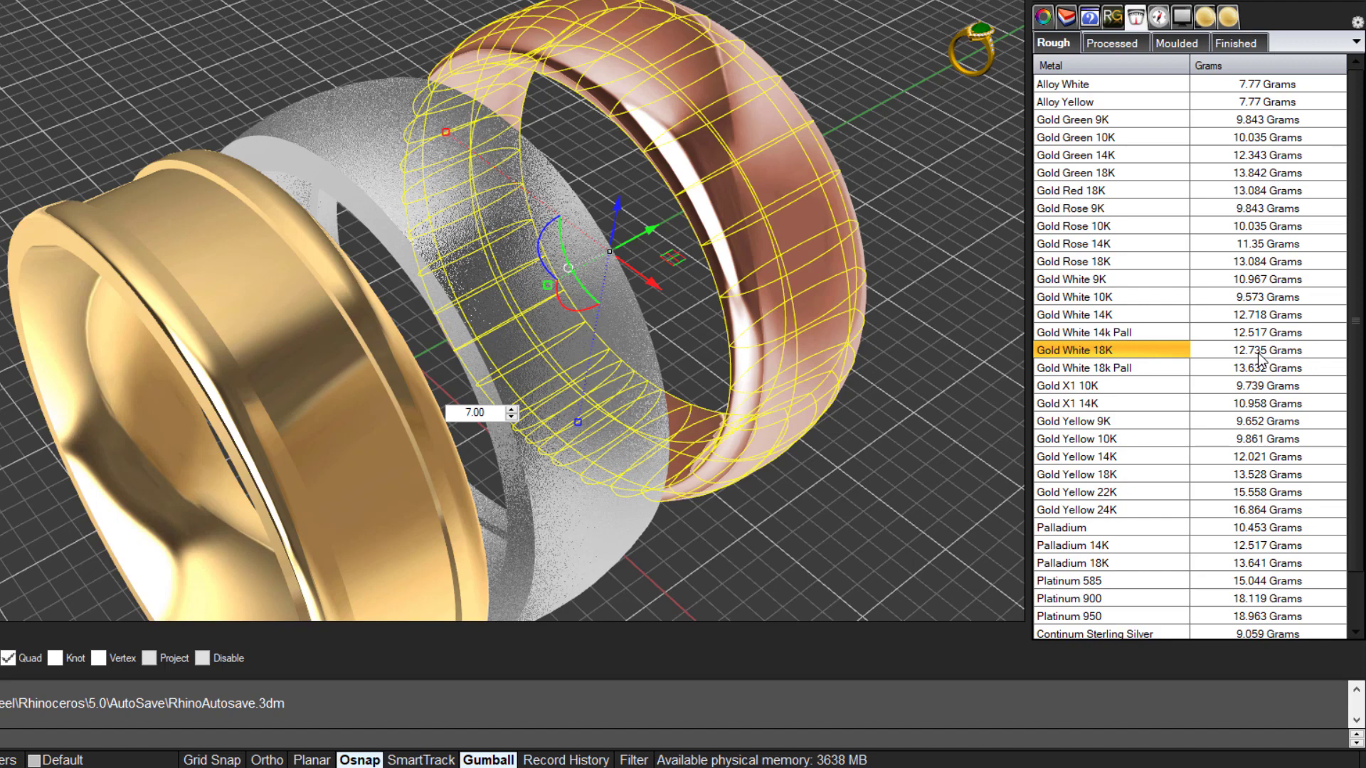
left_click(957, 433)
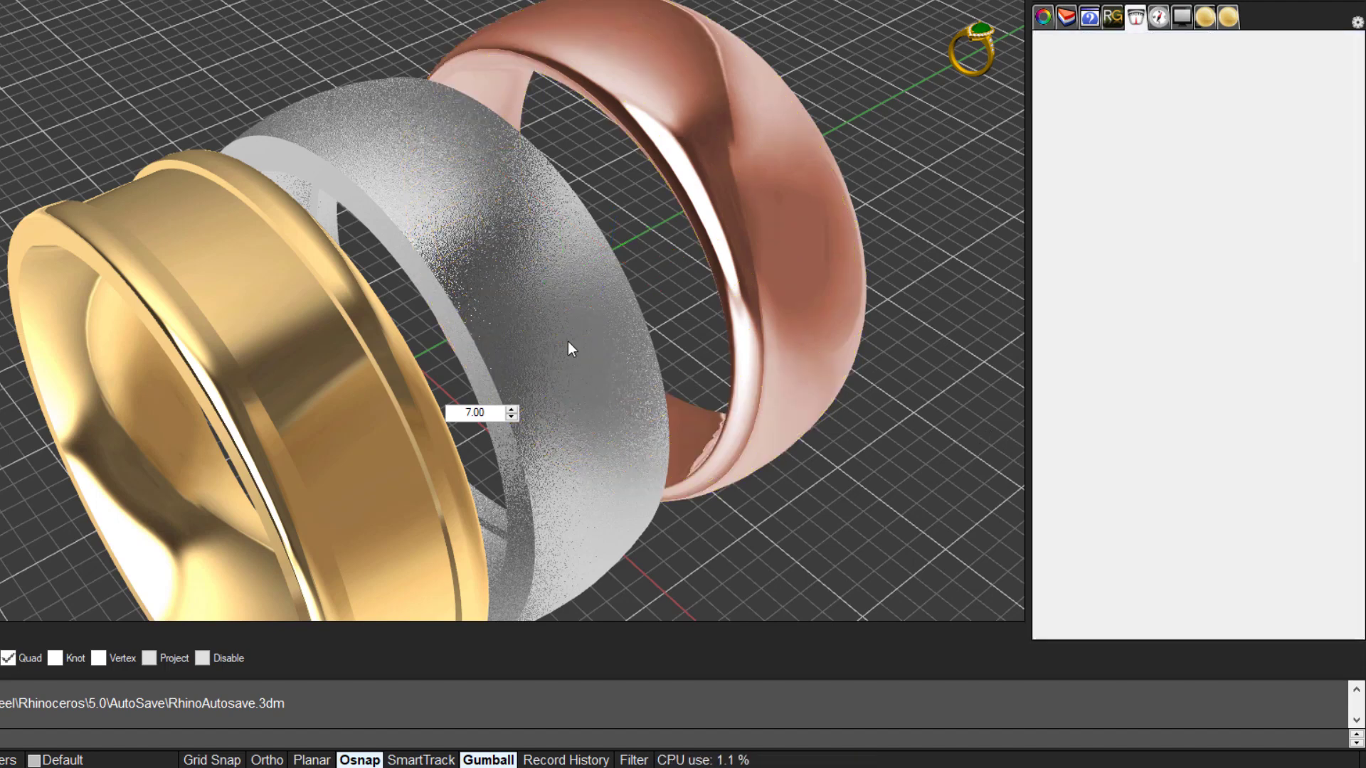
Look up the rough metal weights of the middle ring and the front yellow gold ring
left_click(535, 349)
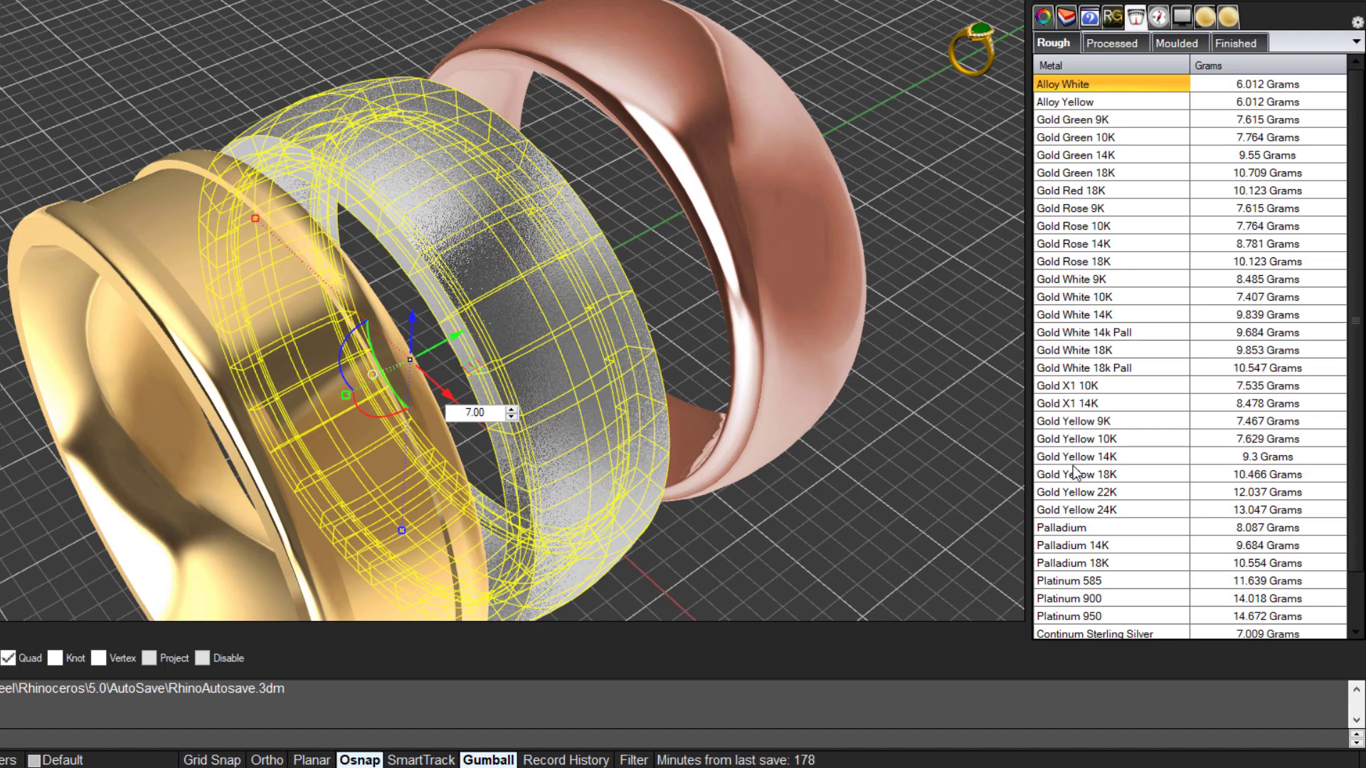
left_click(921, 523)
left_click(337, 424)
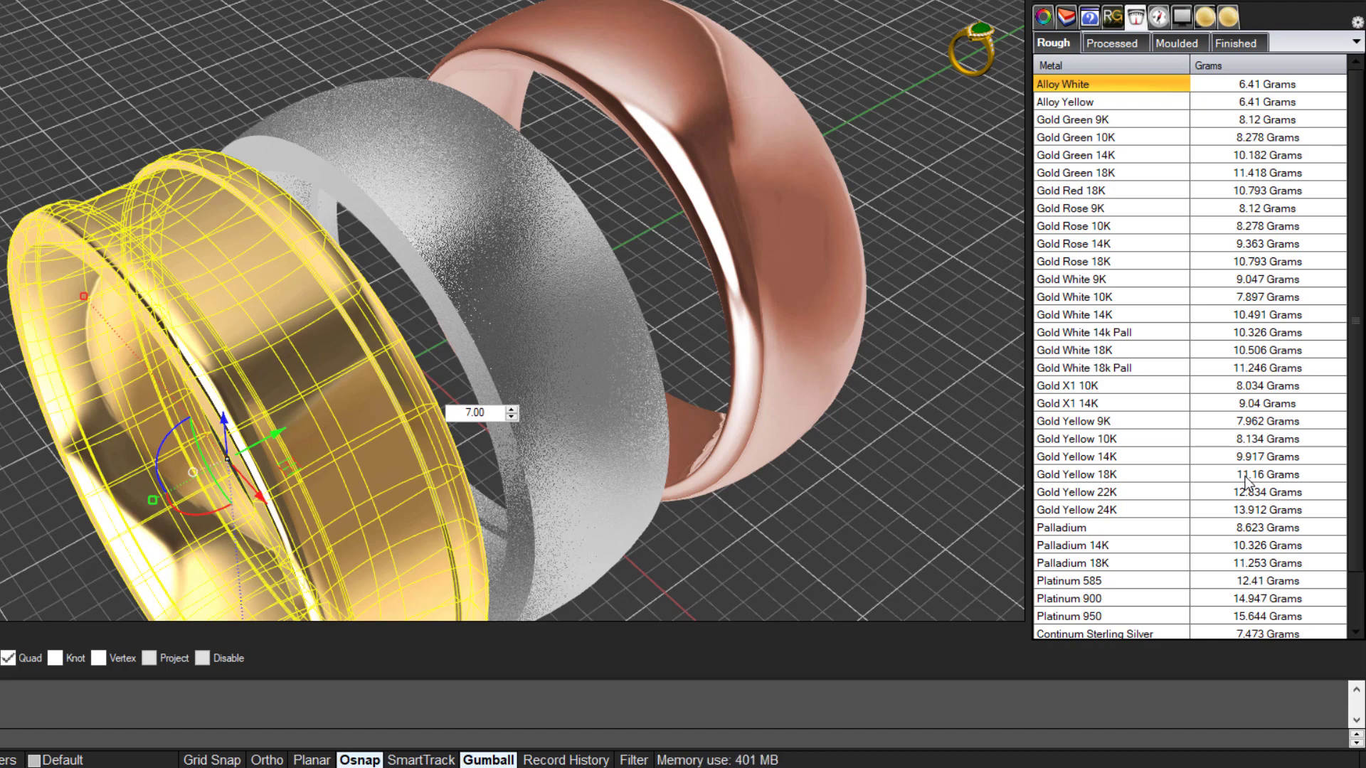
key("Escape")
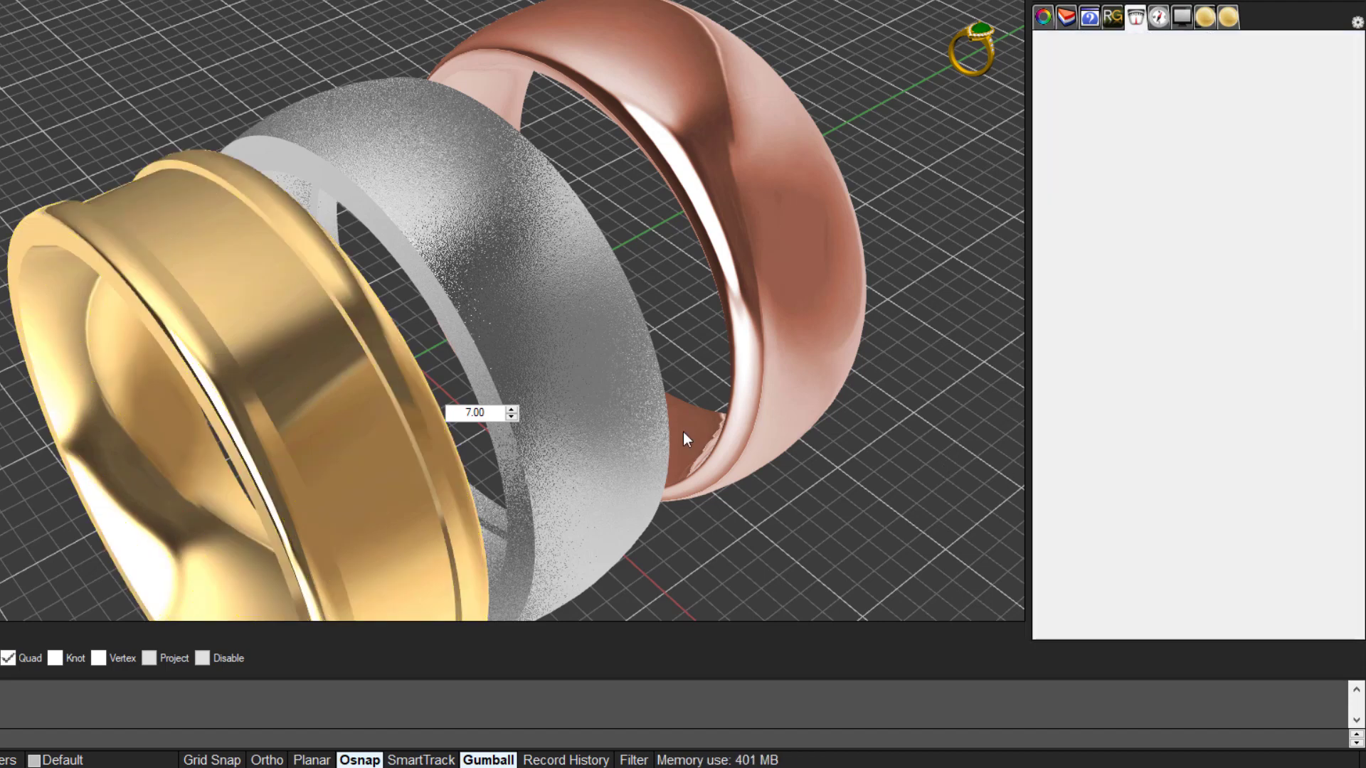
Check the sandblasted middle ring's rough weight in Gold White 18K
left_click(547, 336)
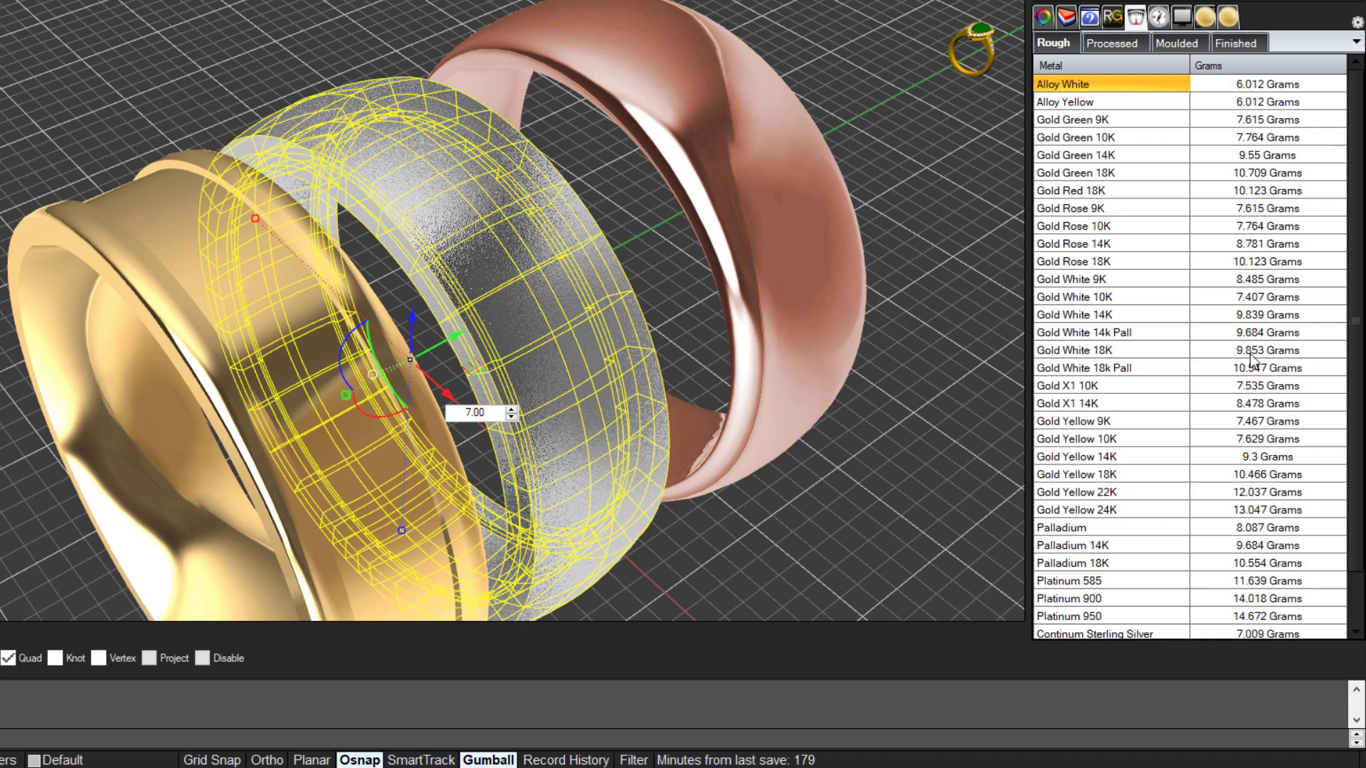
left_click(1082, 352)
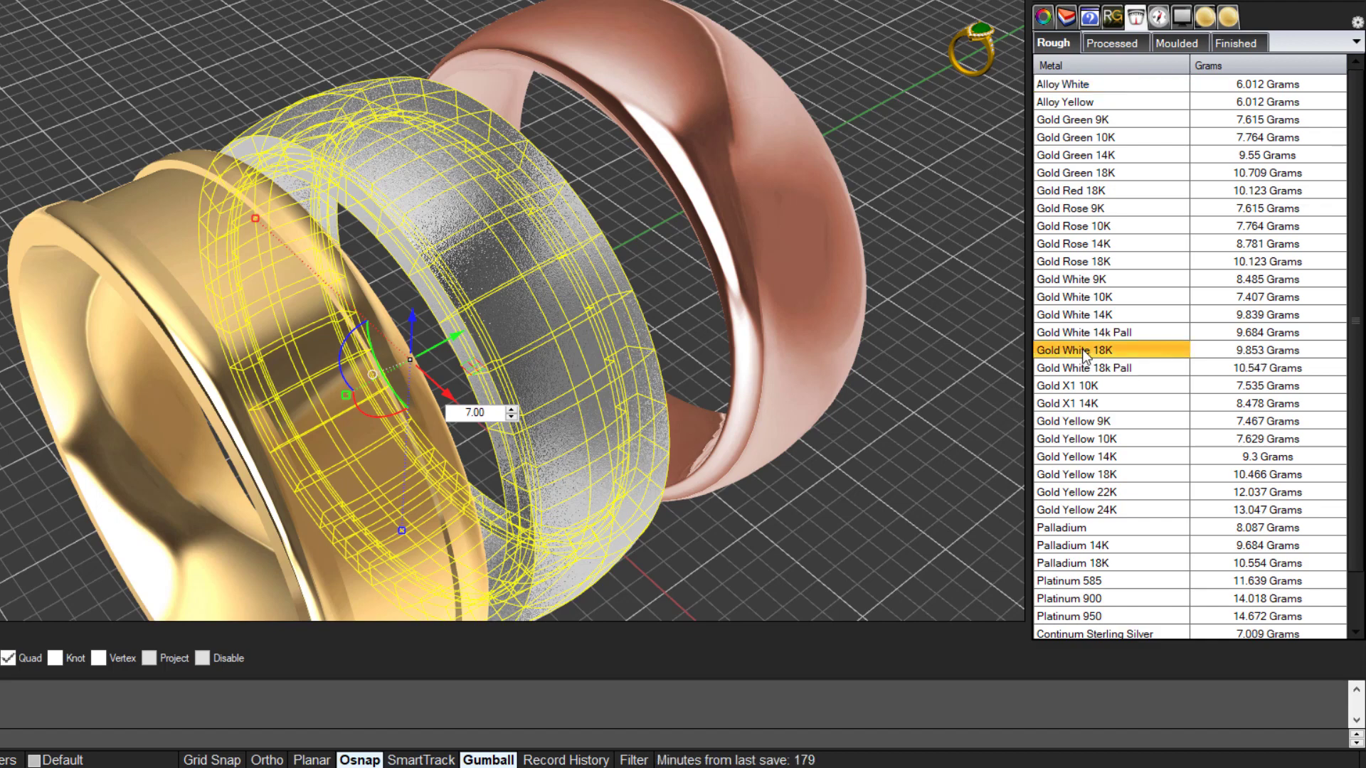
left_click(881, 425)
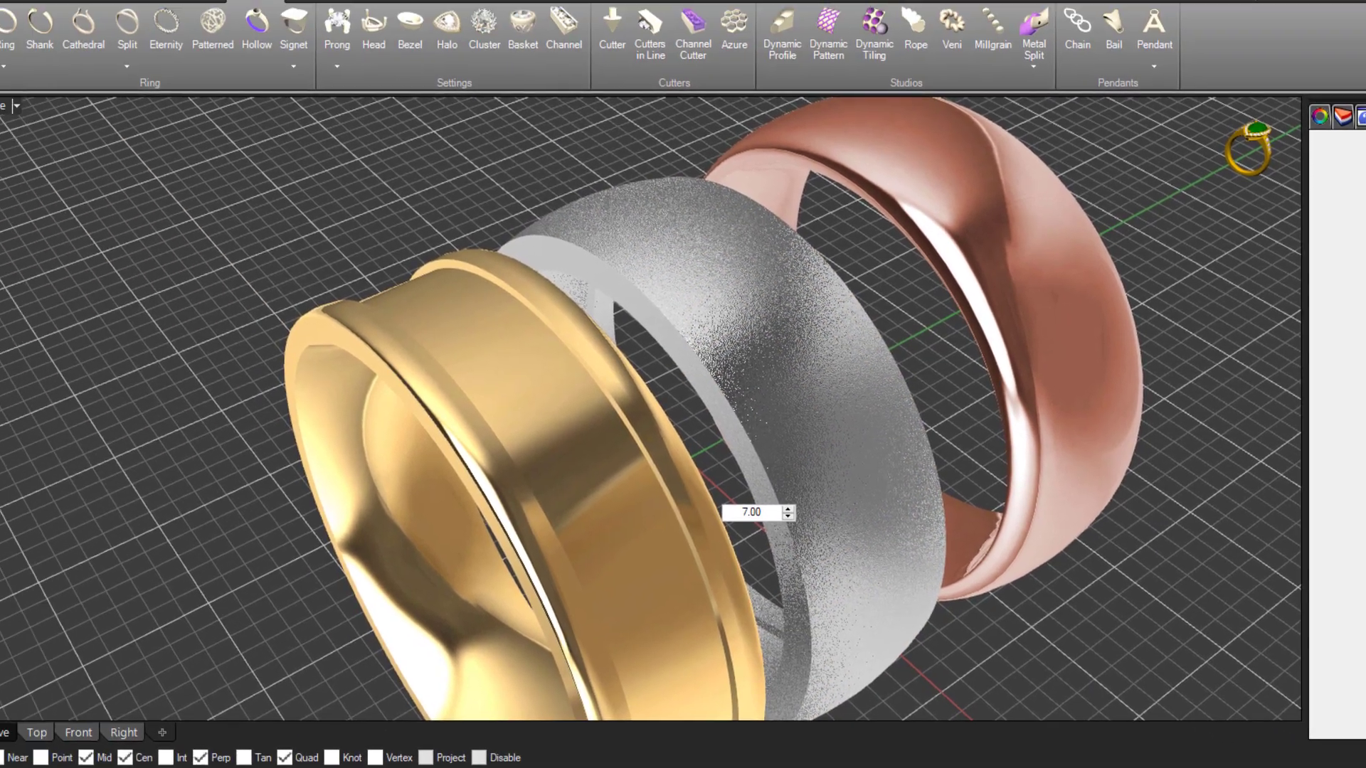
right_click_drag(848, 591, 809, 287)
right_click_drag(1149, 407, 1165, 567)
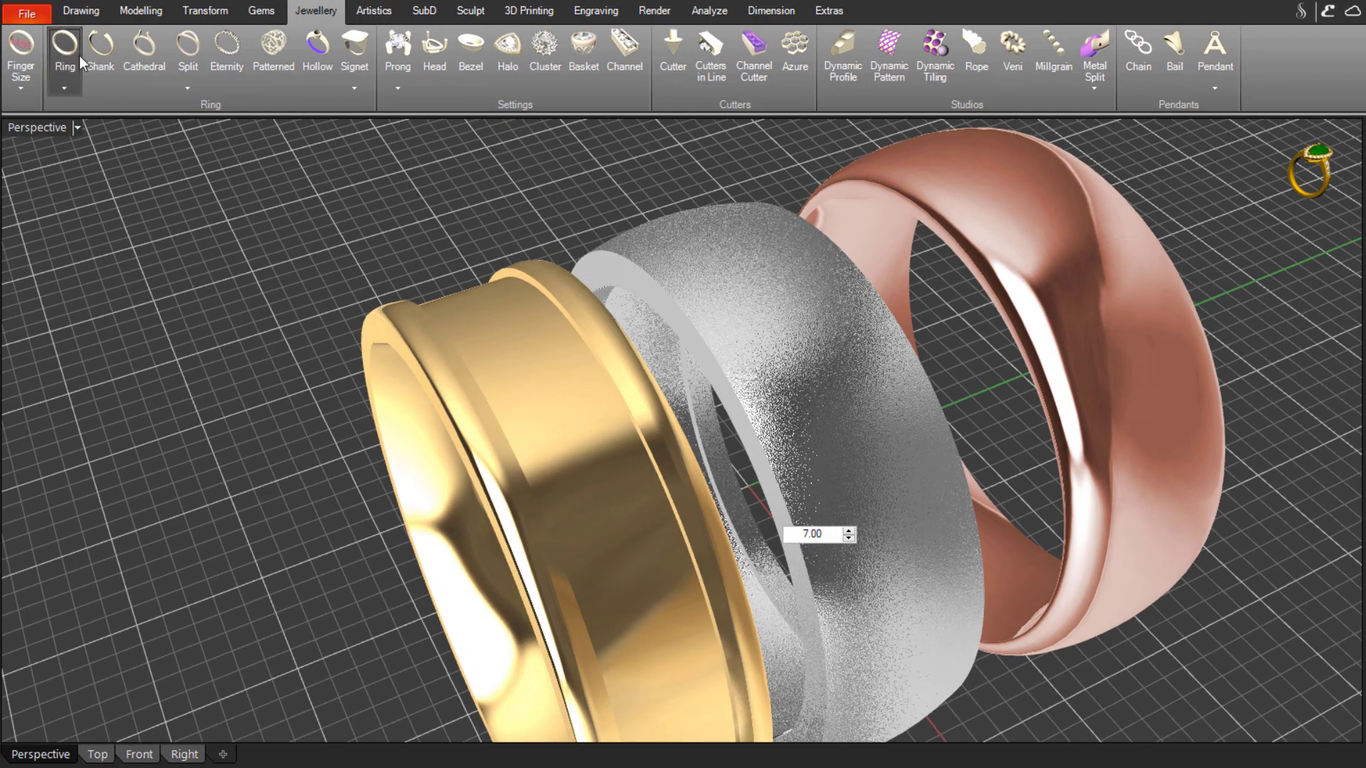
left_click(27, 15)
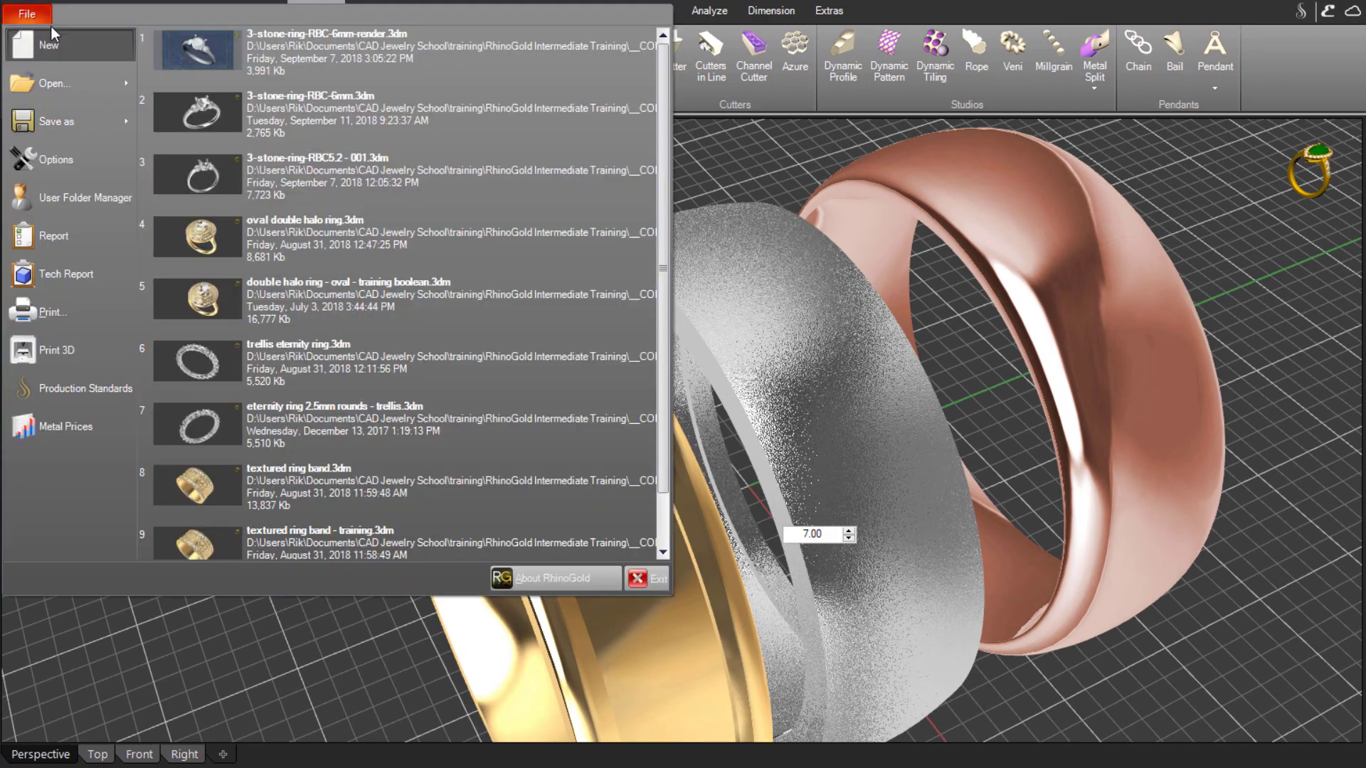
key("Escape")
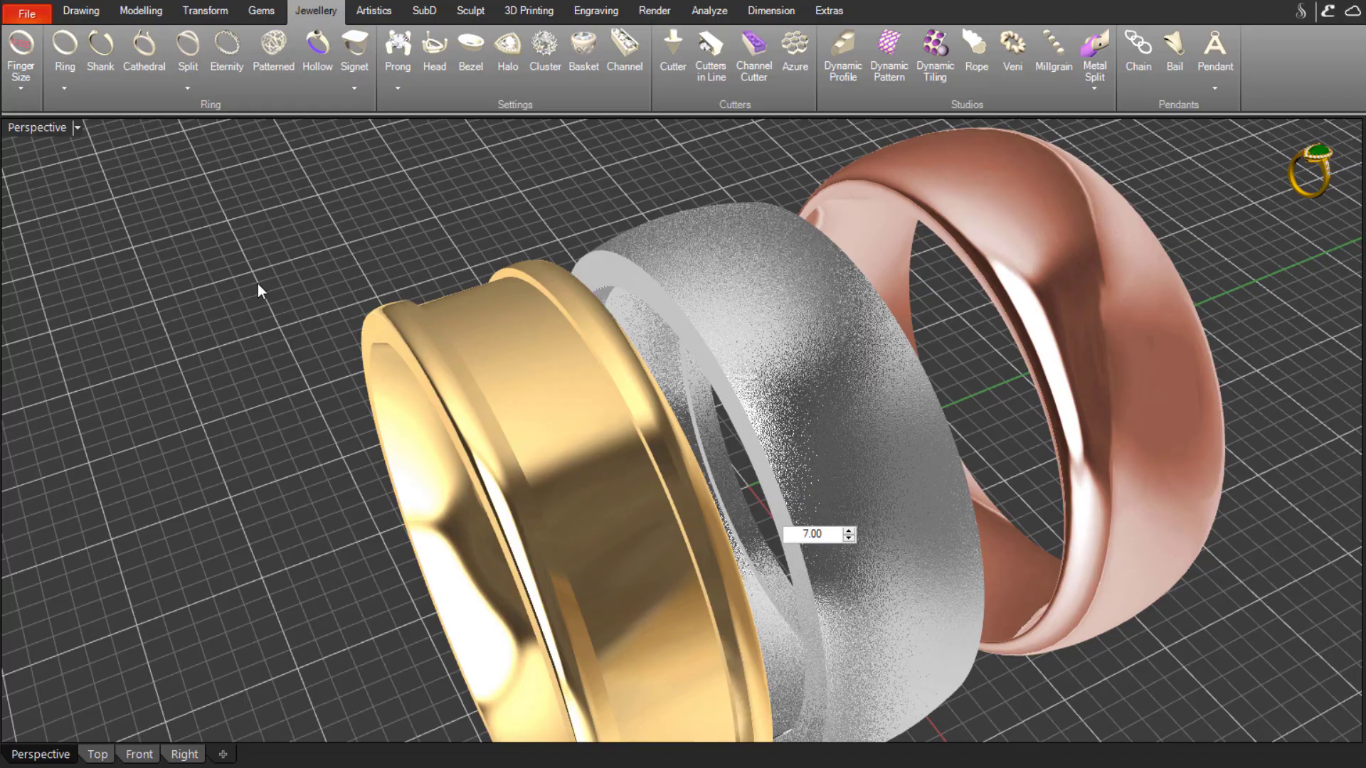
mouse_move(257, 283)
right_mouse_down()
mouse_move(159, 275)
mouse_move(296, 323)
mouse_move(258, 277)
right_mouse_up()
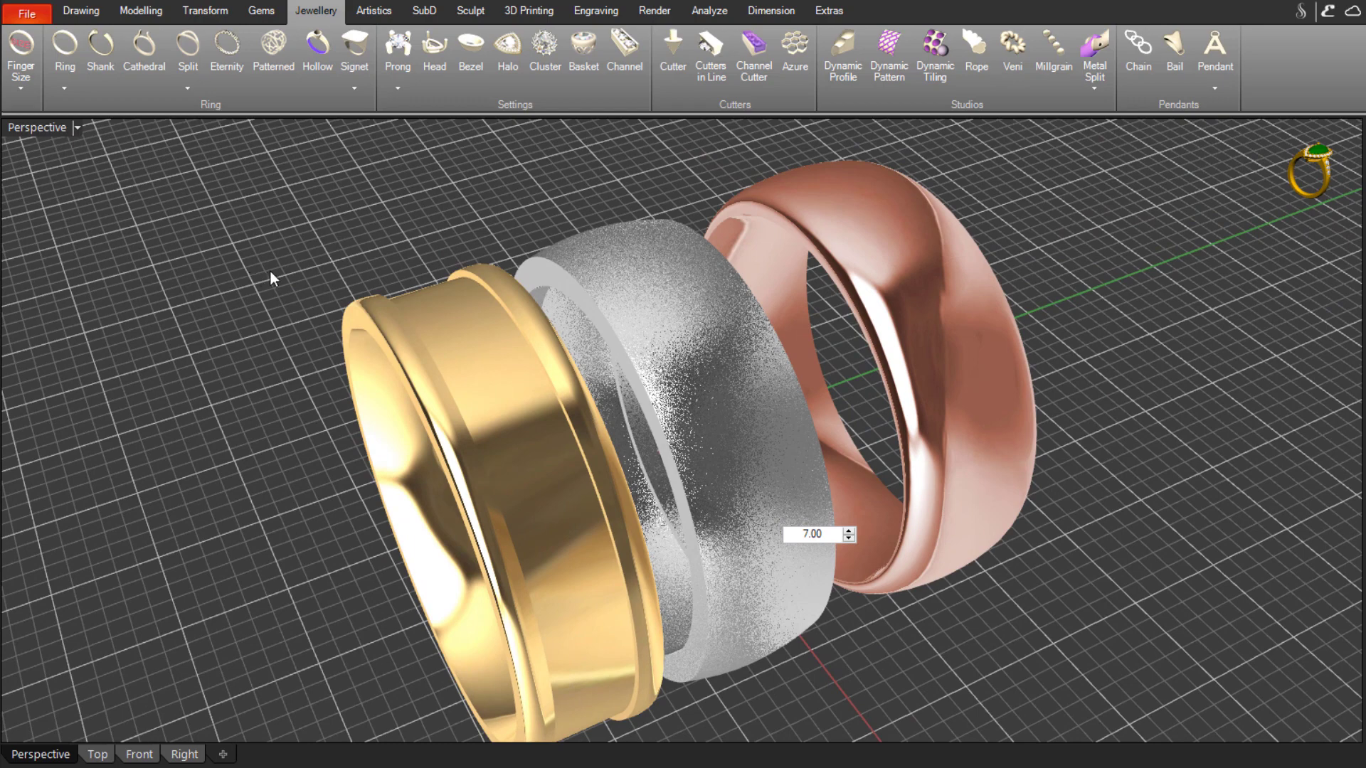